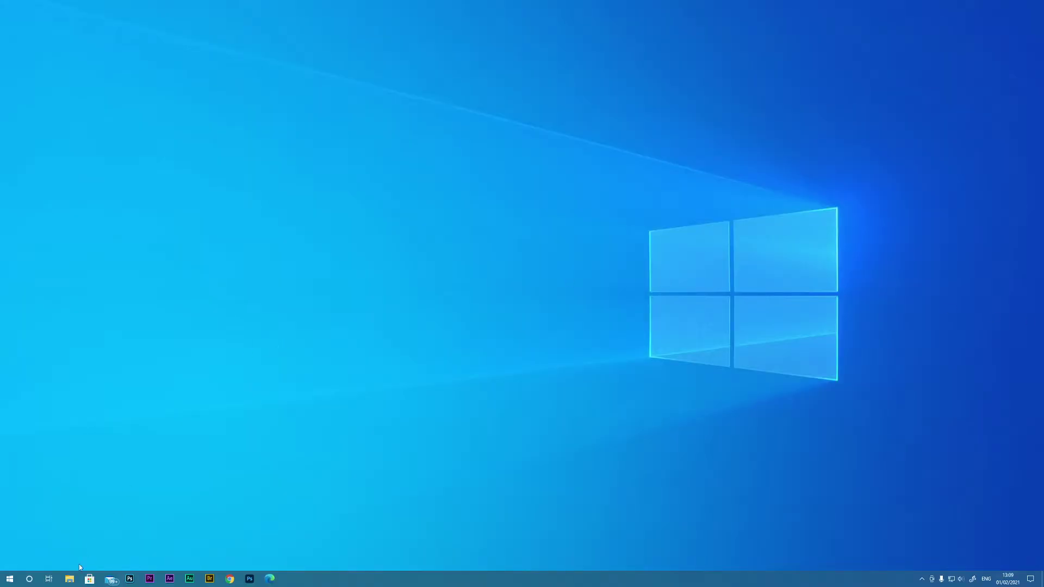
Step: Search the Start menu for 'store' to bring up Microsoft Store as the best match
click(12, 581)
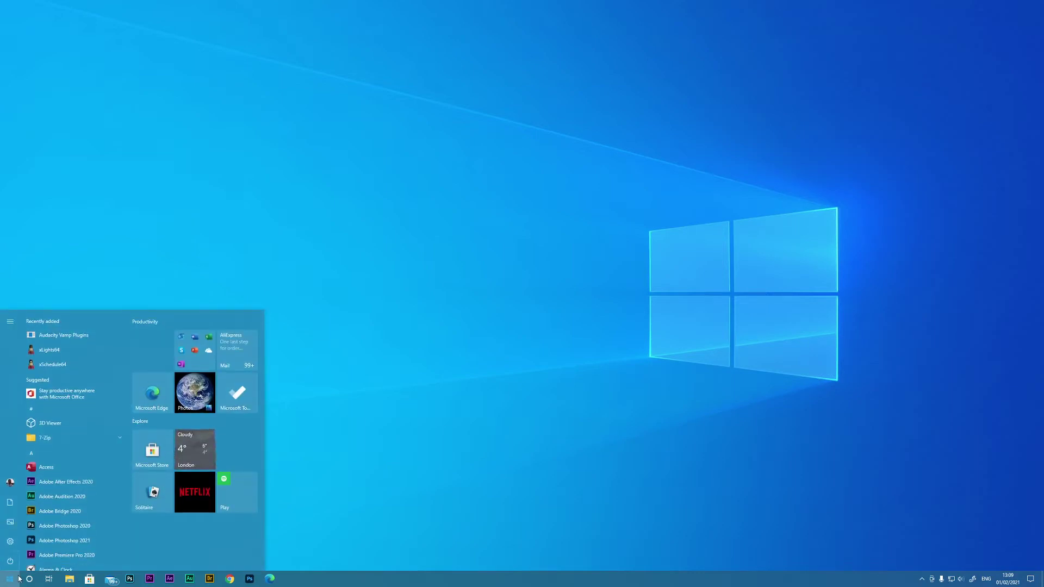
text(store)
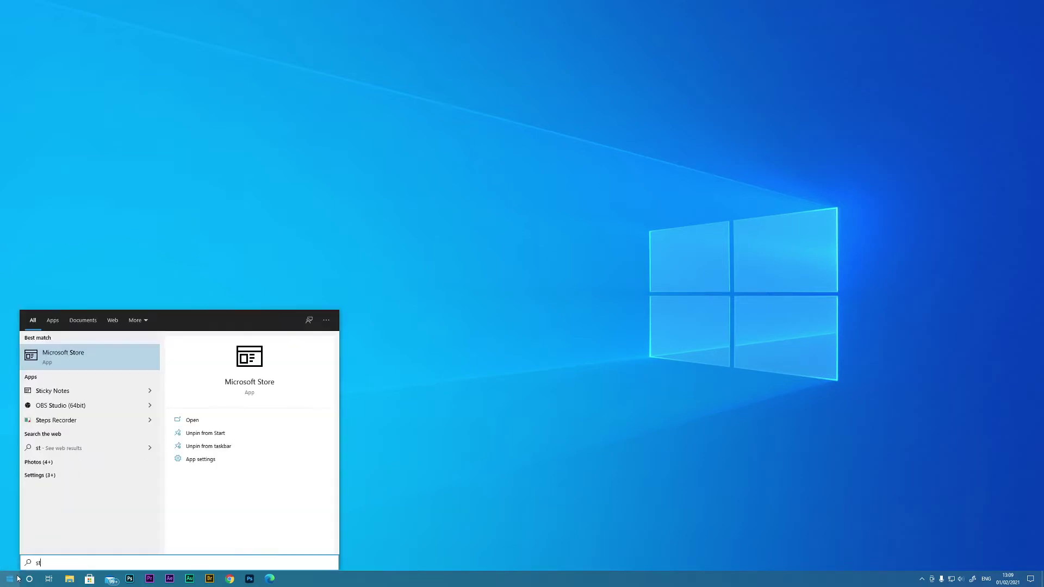
Step: In Microsoft Store, search 'telep' and launch the installed Teleprompter Pro
click(77, 361)
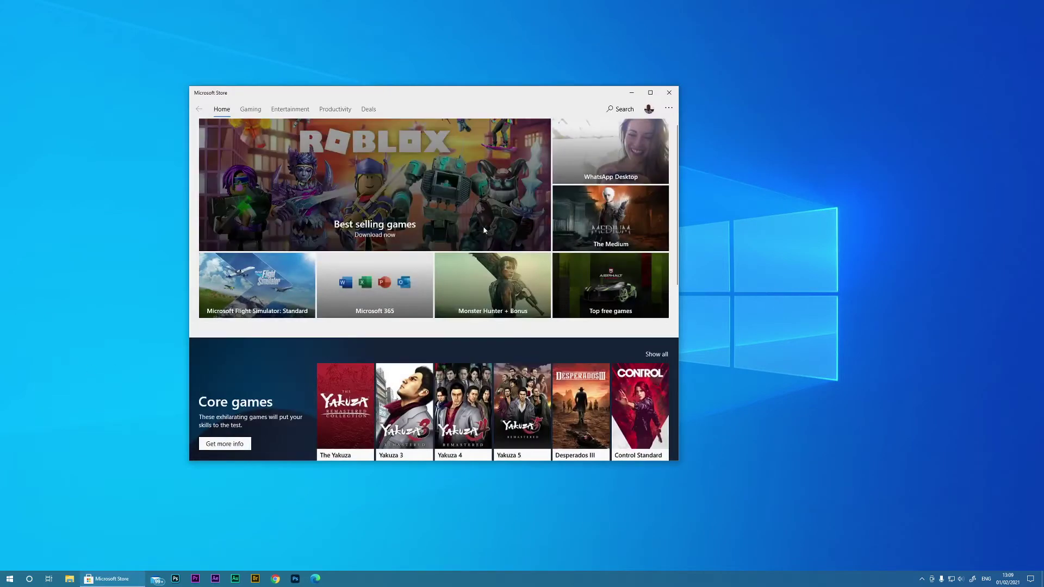
click(622, 109)
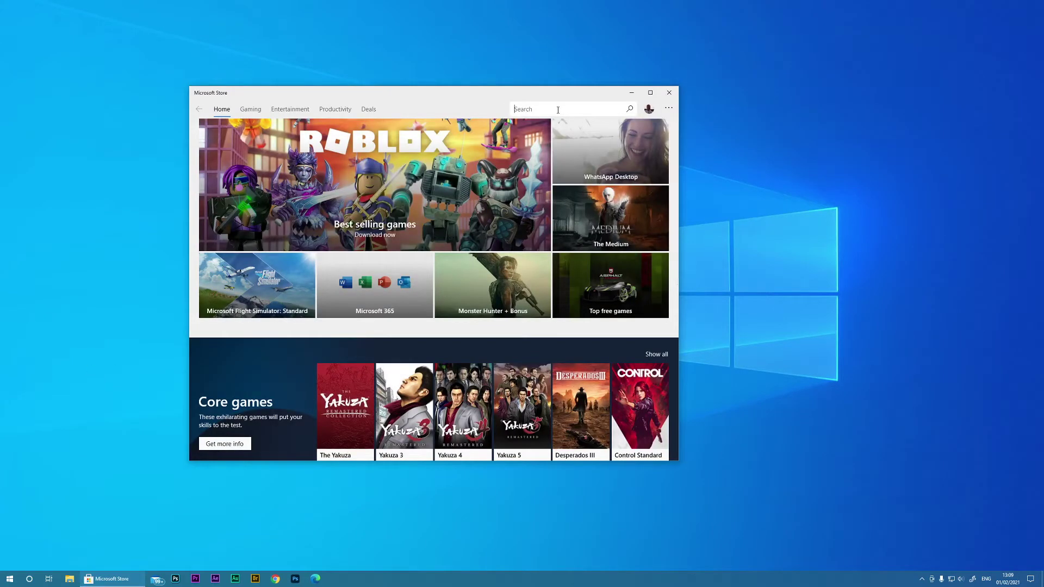
text(telepro)
click(563, 129)
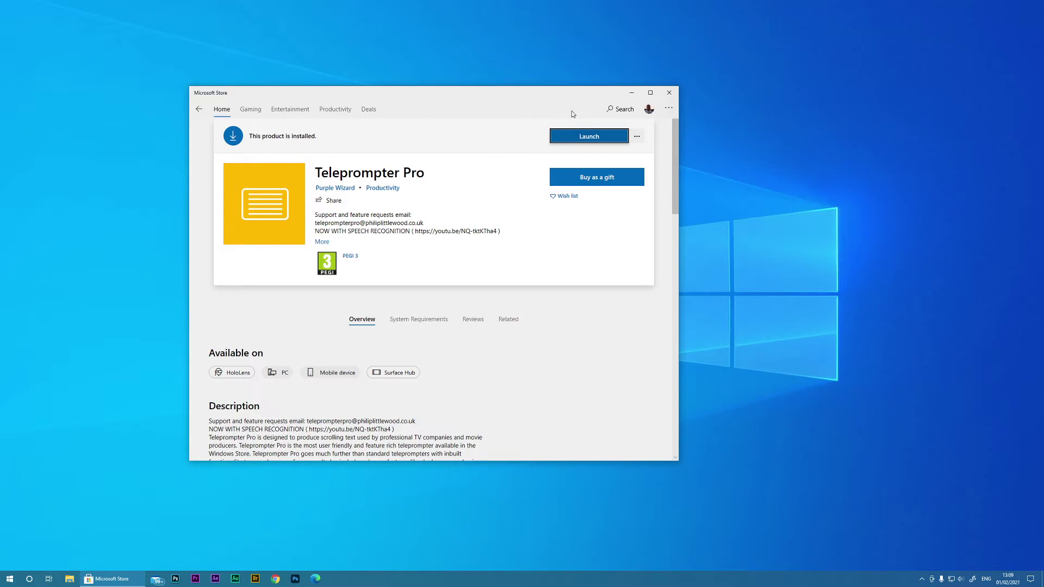
click(586, 139)
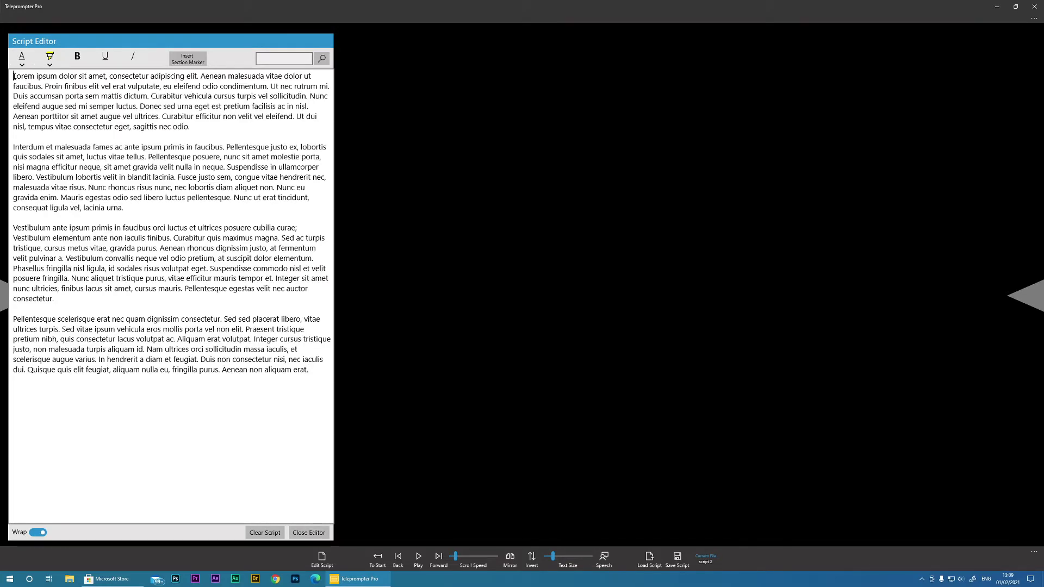
Step: Type a 3, 2, 1 countdown on separate lines above the Lorem ipsum text
key(Return)
key(Return)
key(Return)
key(Return)
key(Return)
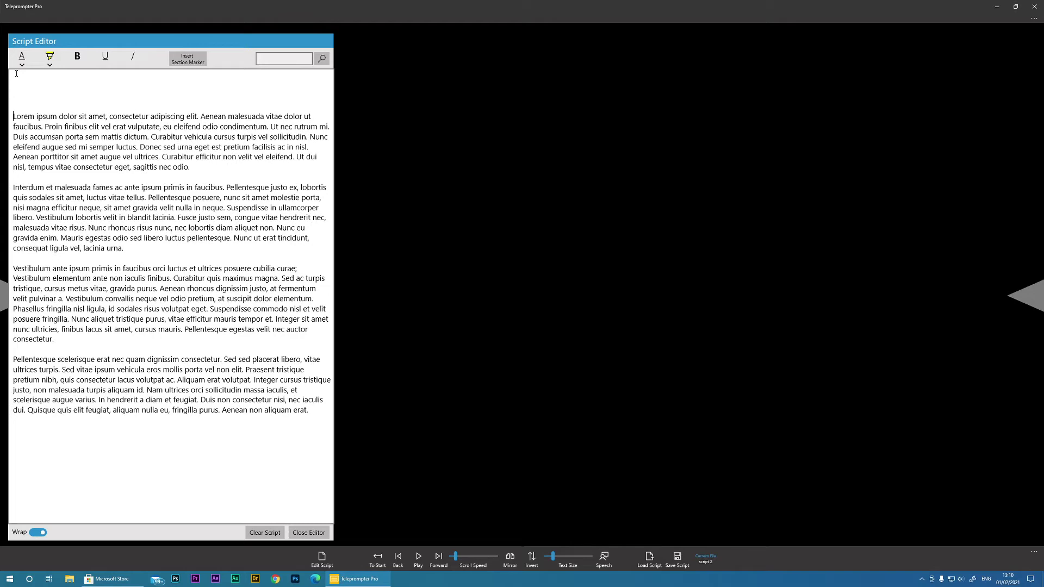
text(3)
key(Return)
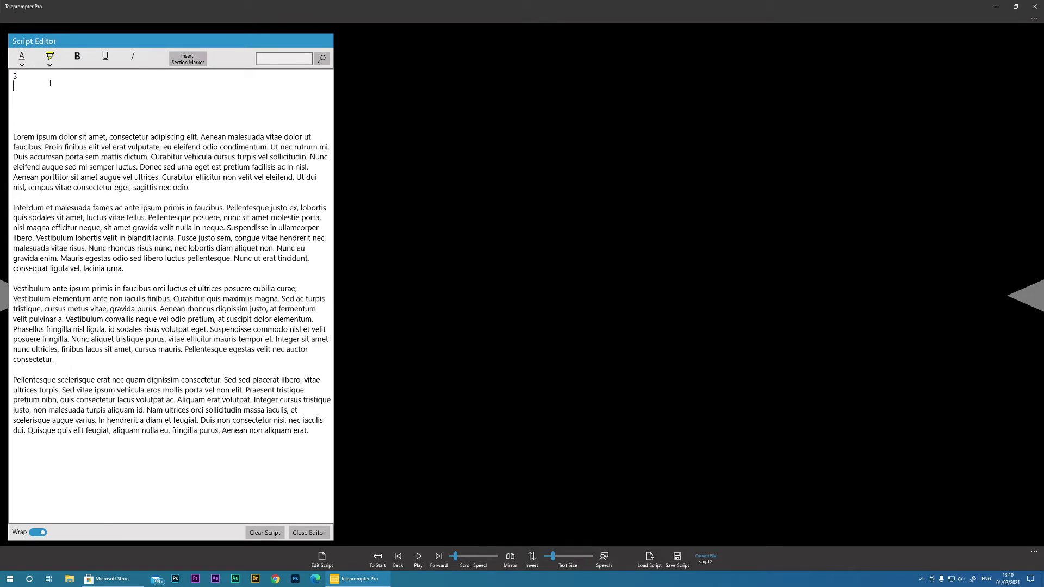
text(2)
key(Return)
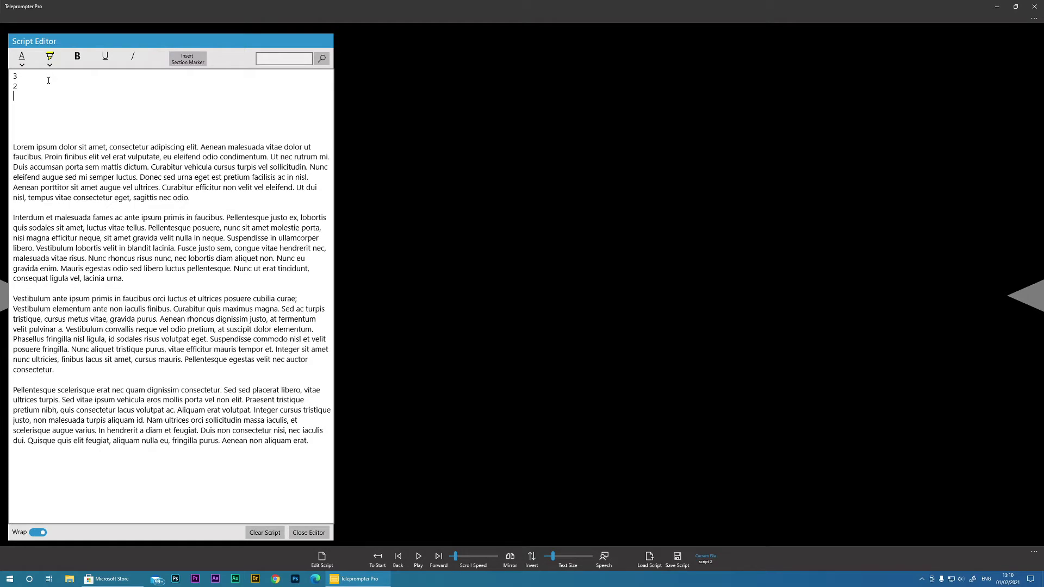
text(1)
Step: Preview the countdown, then colour the word Lorem cyan in the script editor
click(308, 533)
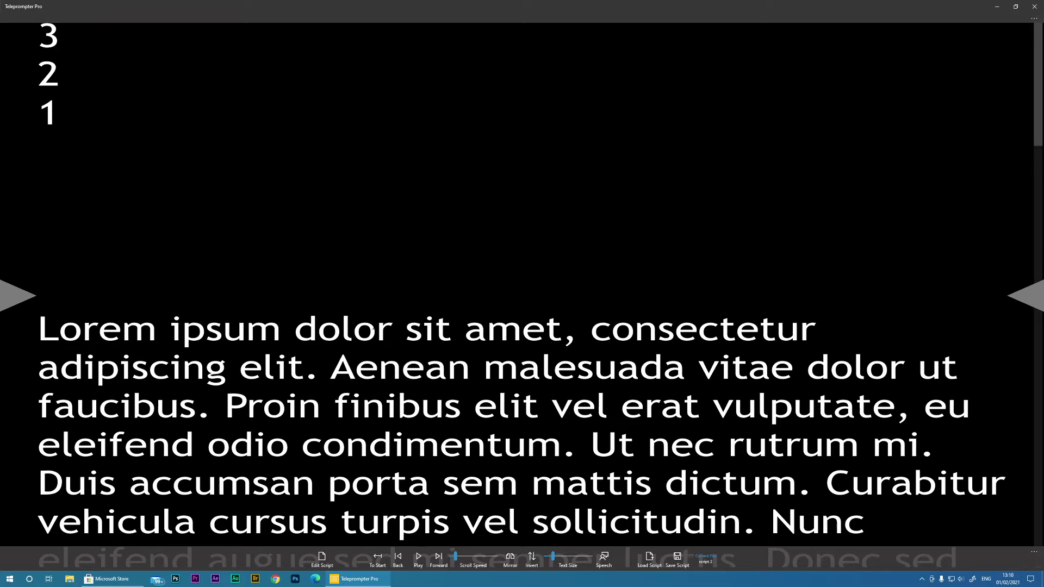
click(322, 559)
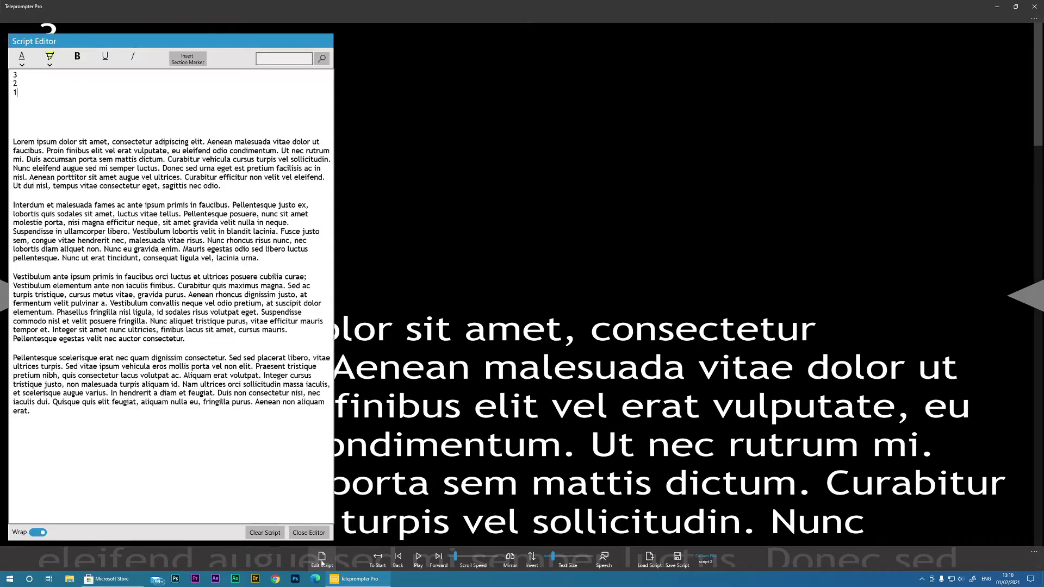
click(22, 65)
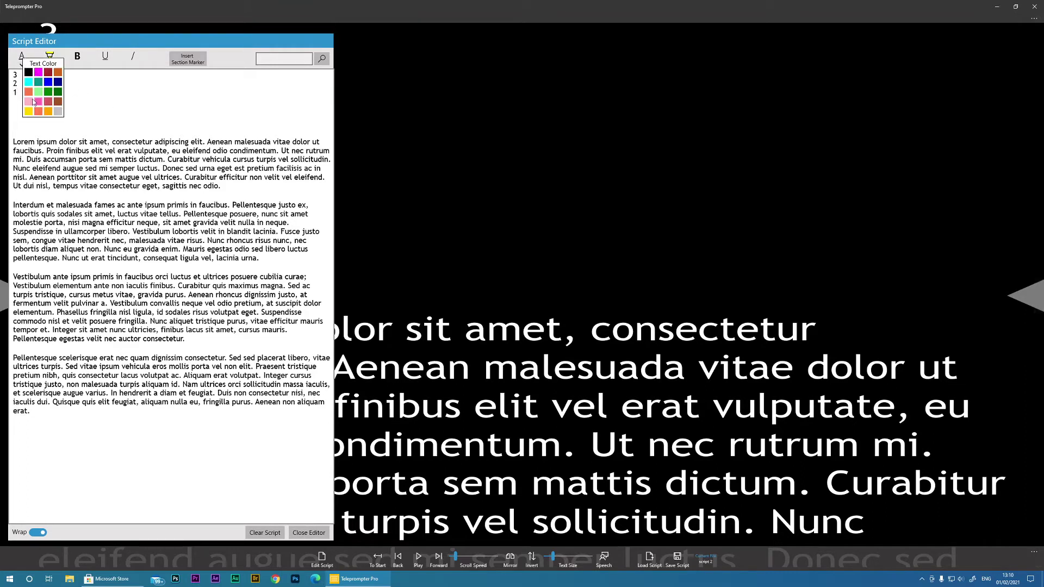
click(46, 139)
click(13, 142)
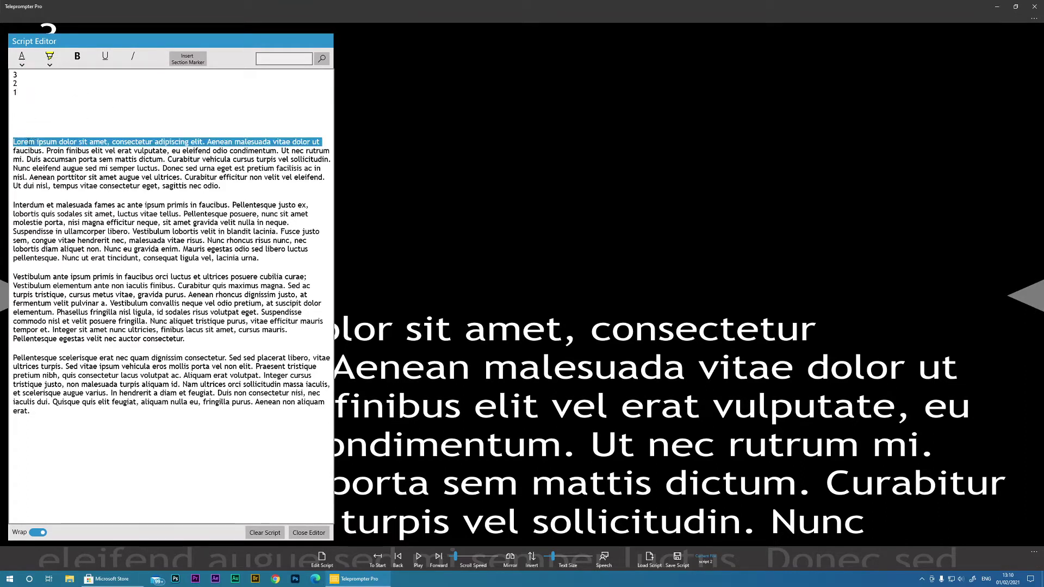
drag(35, 141, 13, 141)
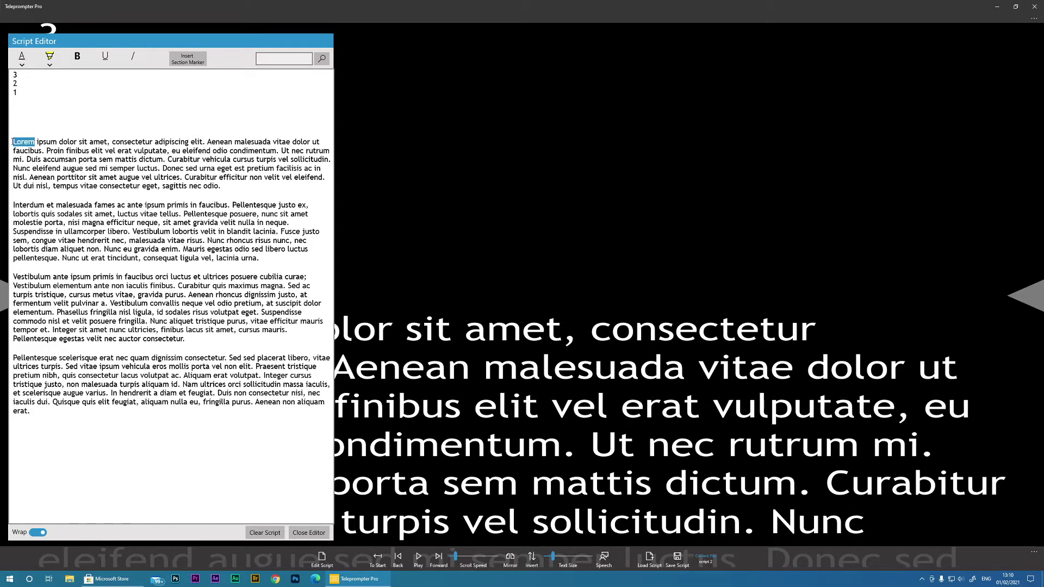
click(22, 64)
click(29, 82)
Step: Give the word consectetur a yellow highlight and close the editor to check it
drag(113, 142, 155, 142)
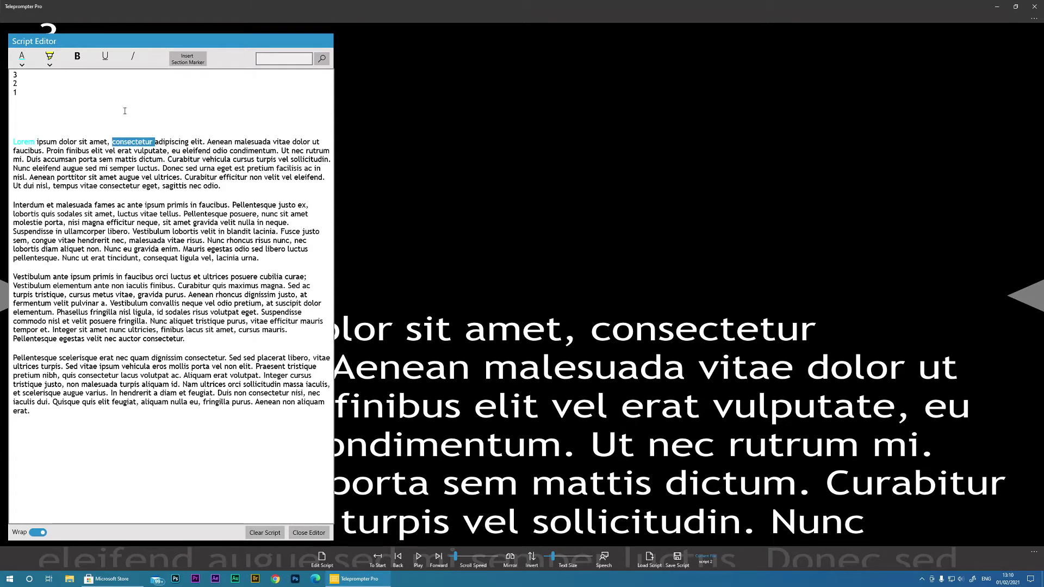
click(137, 152)
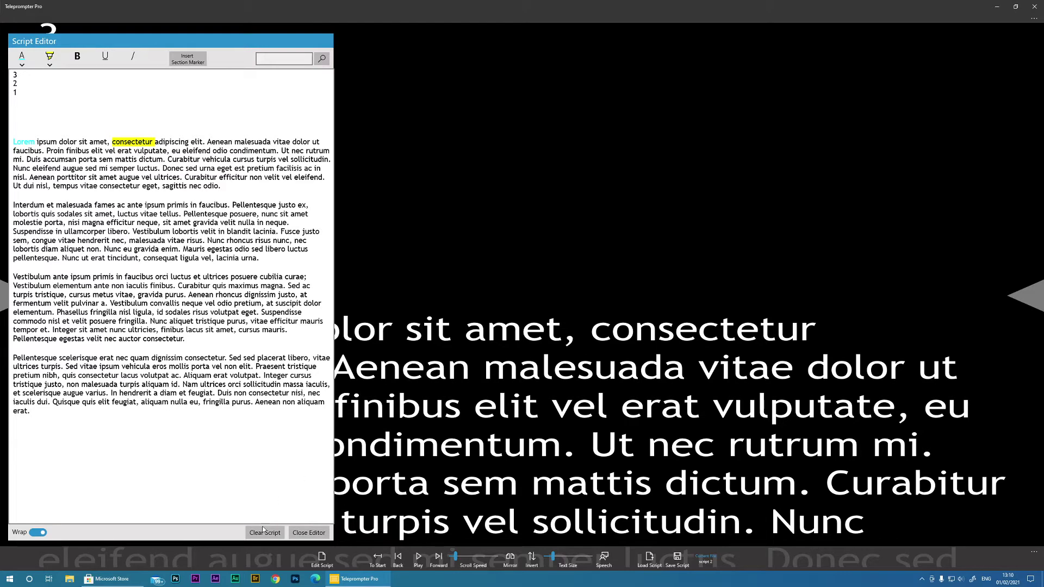
click(302, 535)
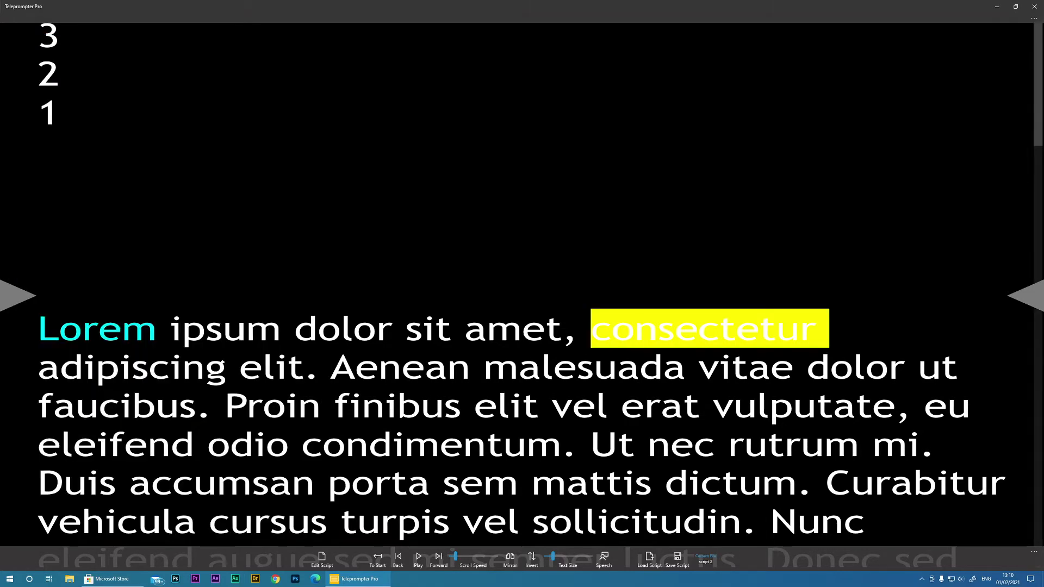
mouse_move(29, 20)
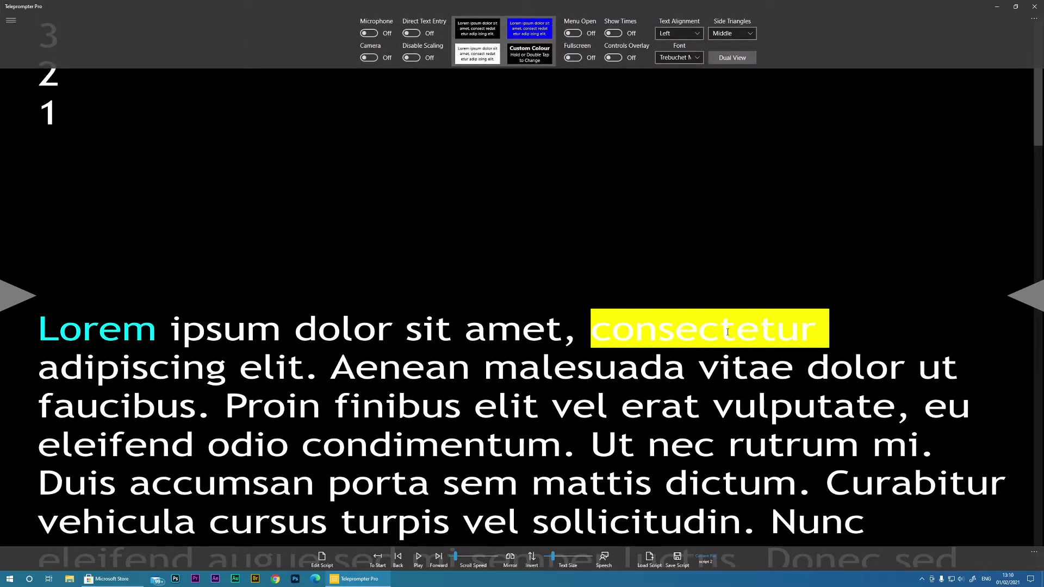
Step: Insert section markers before Lorem, Interdum, Vestibulum and Pellentesque scelerisque, then close the editor
click(322, 559)
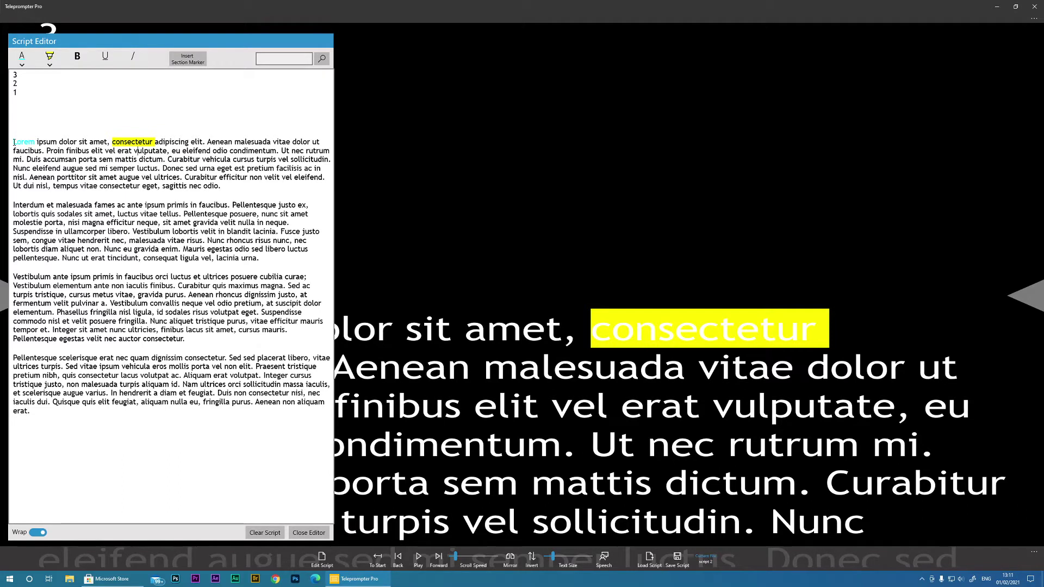
click(189, 60)
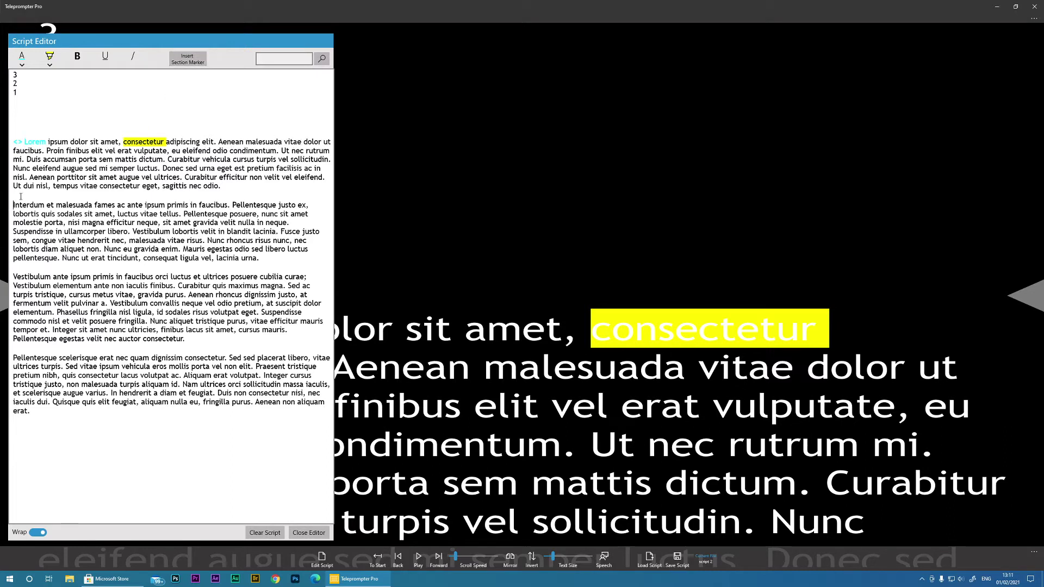
click(187, 59)
click(14, 277)
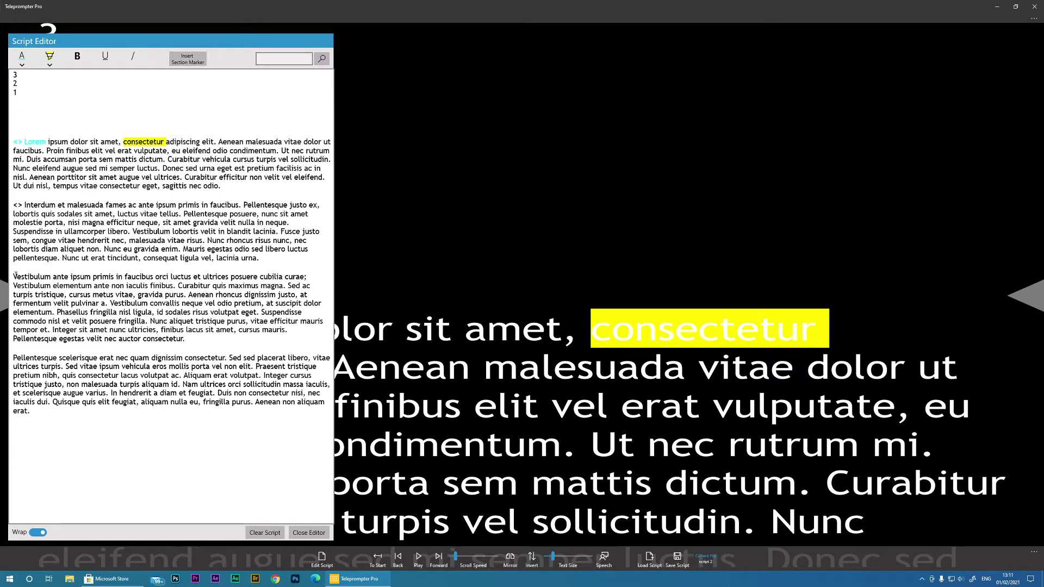
click(188, 60)
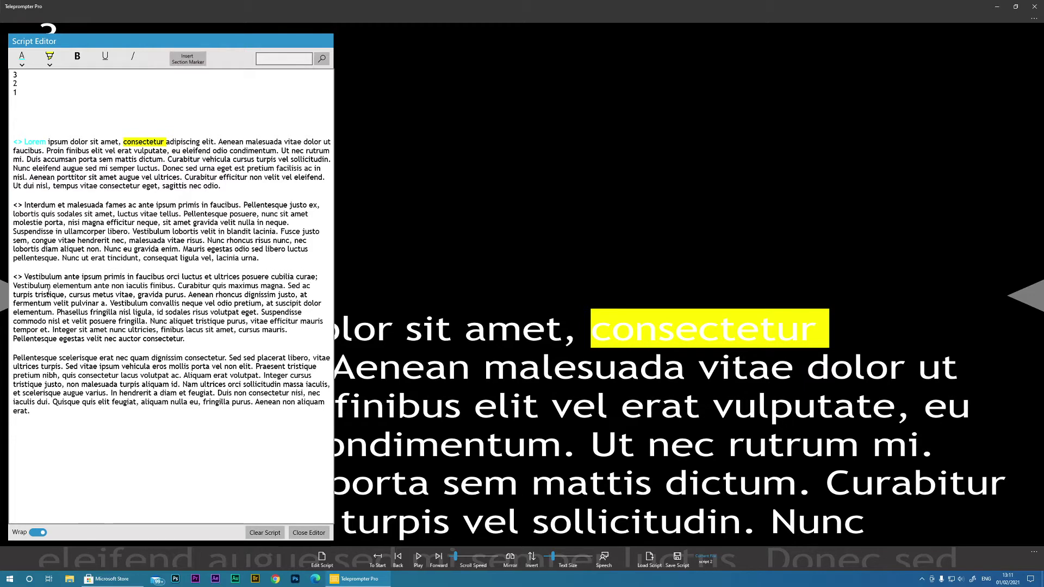
click(13, 358)
click(187, 60)
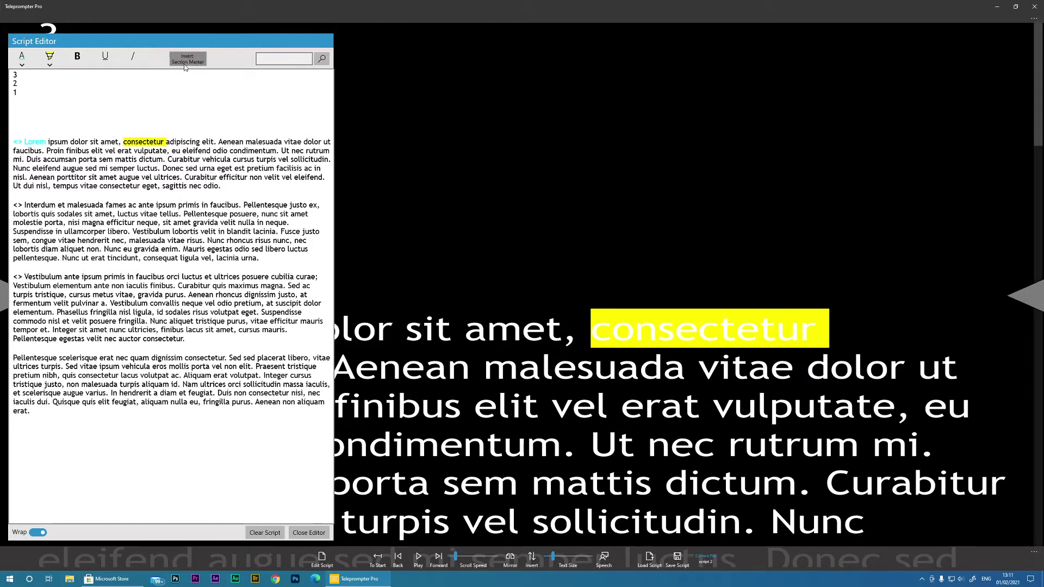
click(307, 533)
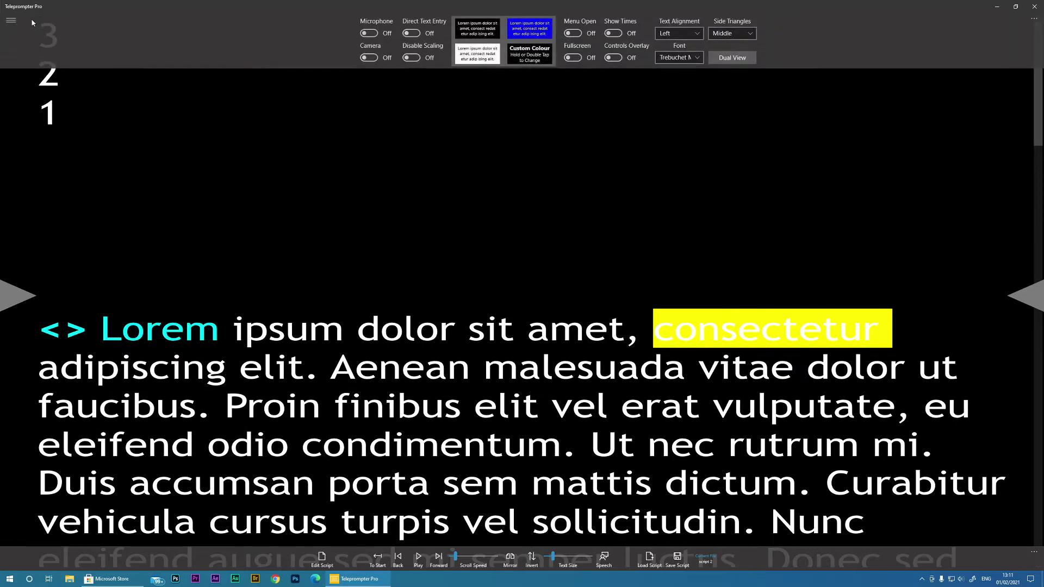
Step: Review the Hot Keys Setup from the settings panel, then close both panels
click(11, 20)
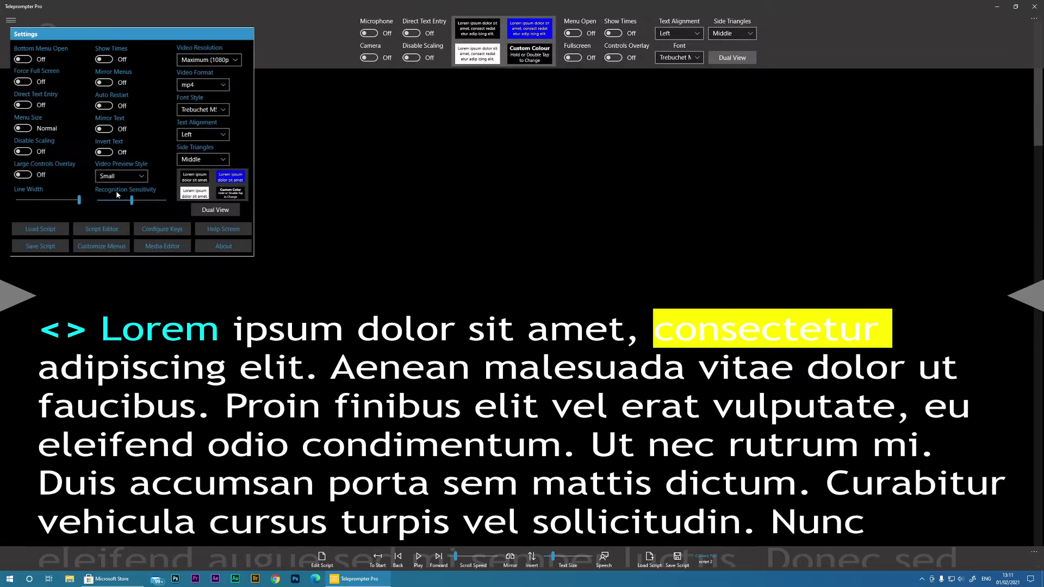
click(162, 229)
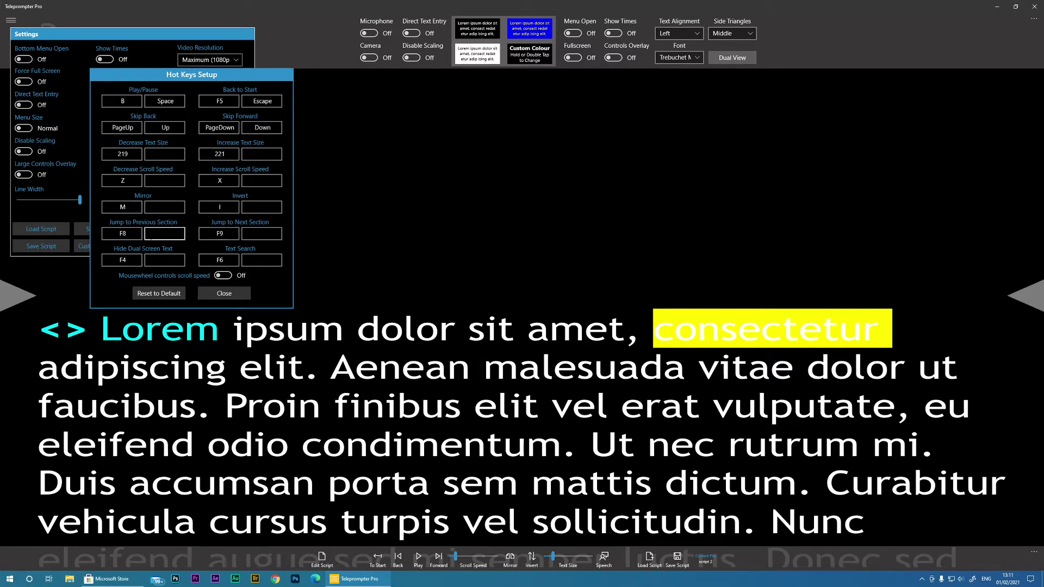
click(225, 293)
click(308, 227)
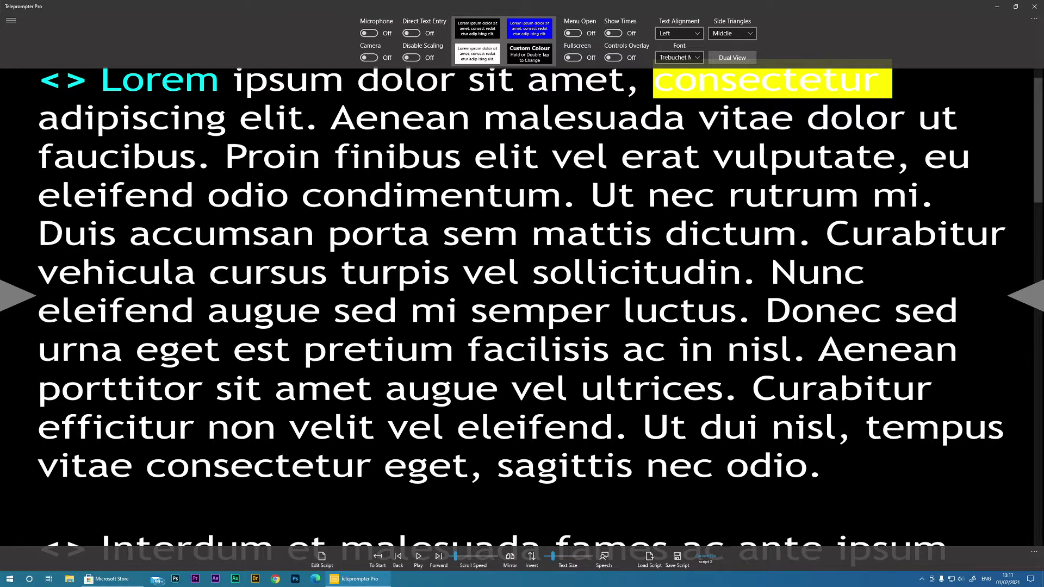
Step: Skip ahead two paragraphs with Right, then rewind to the countdown with Home
key(Right)
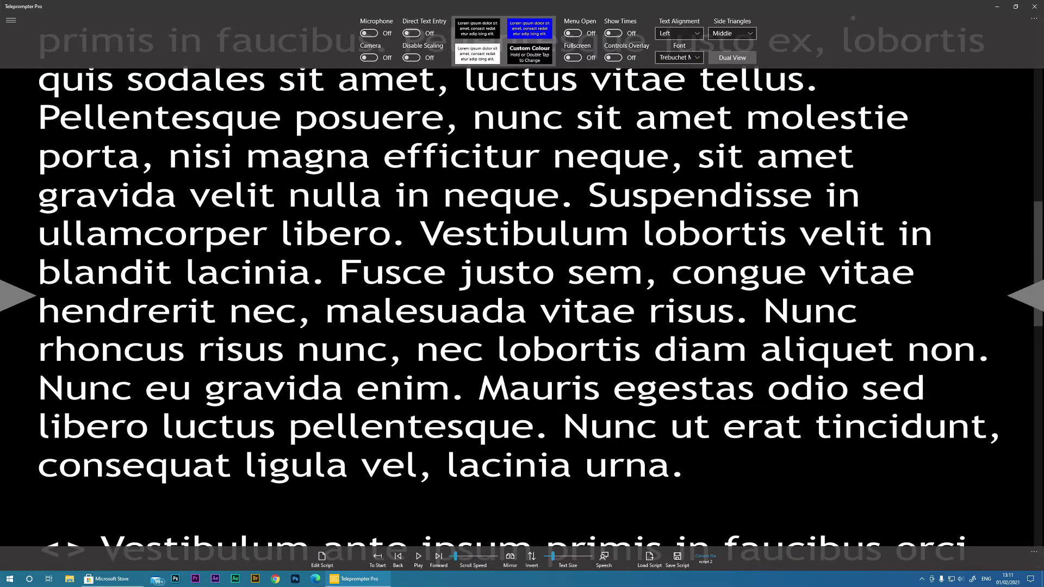
key(Right)
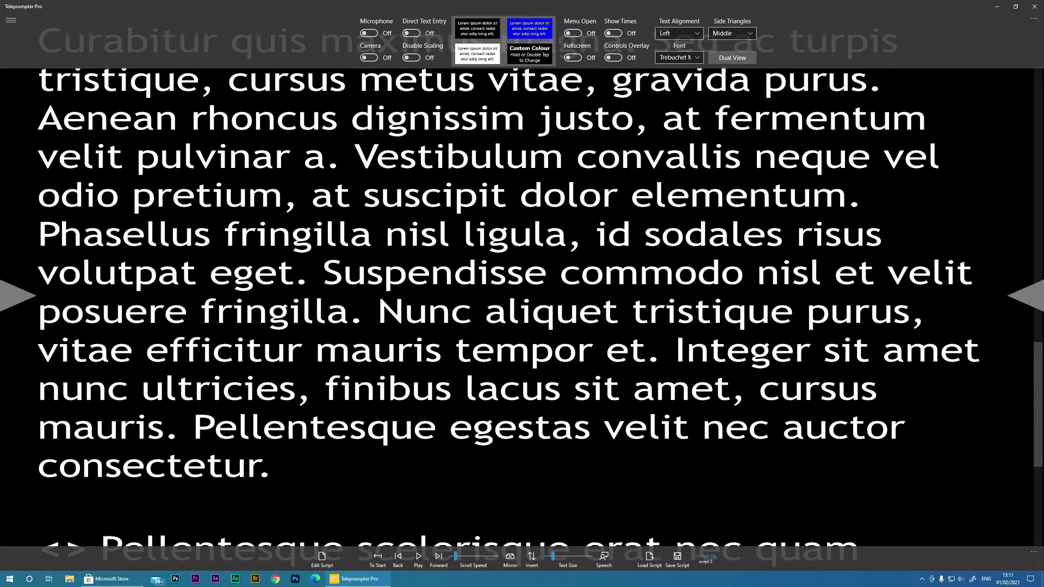
key(Home)
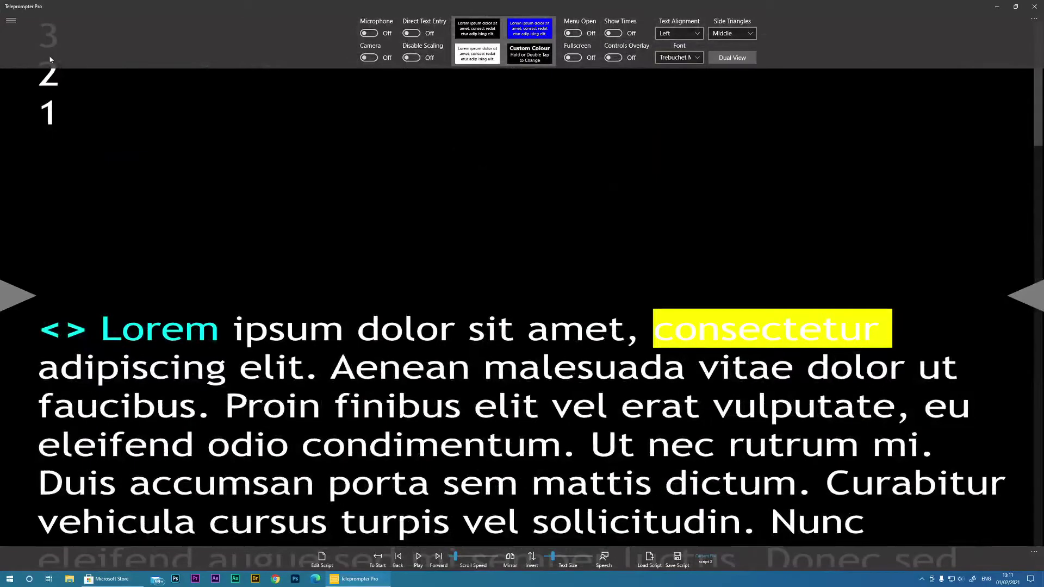
Step: Search the script for 'inter' to find its match in Interdum
click(322, 560)
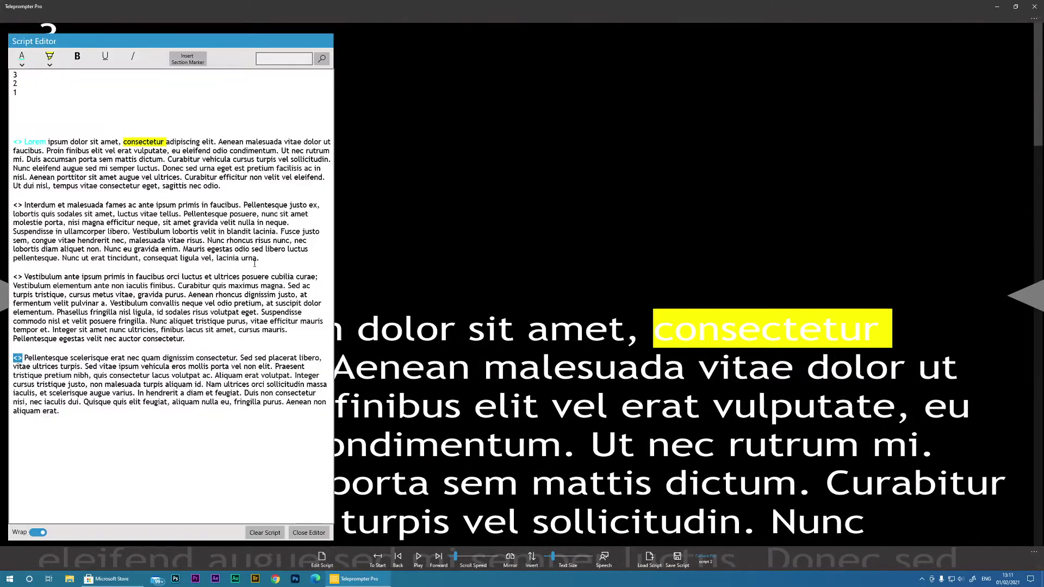
click(274, 58)
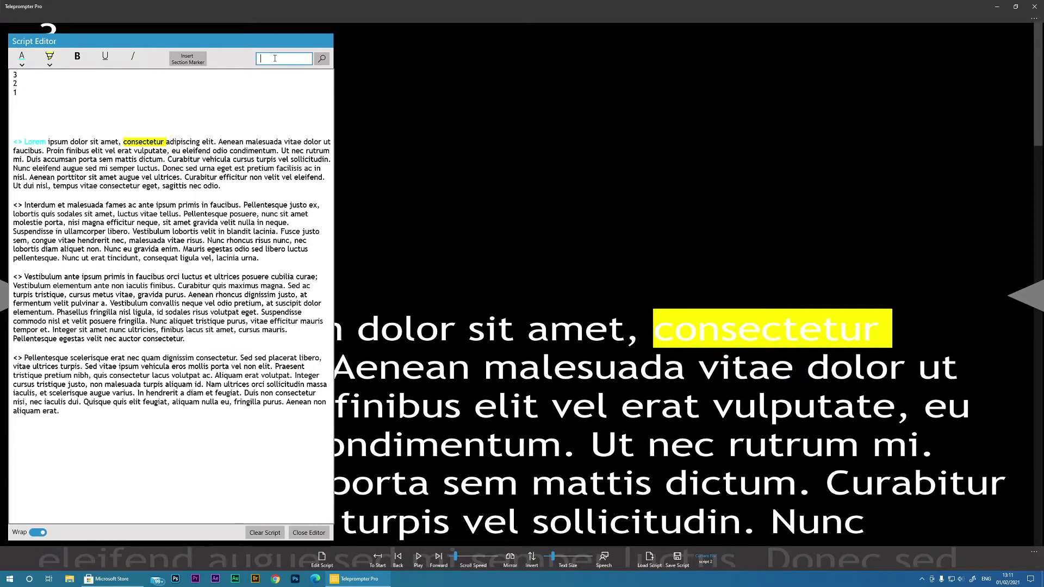
text(inter)
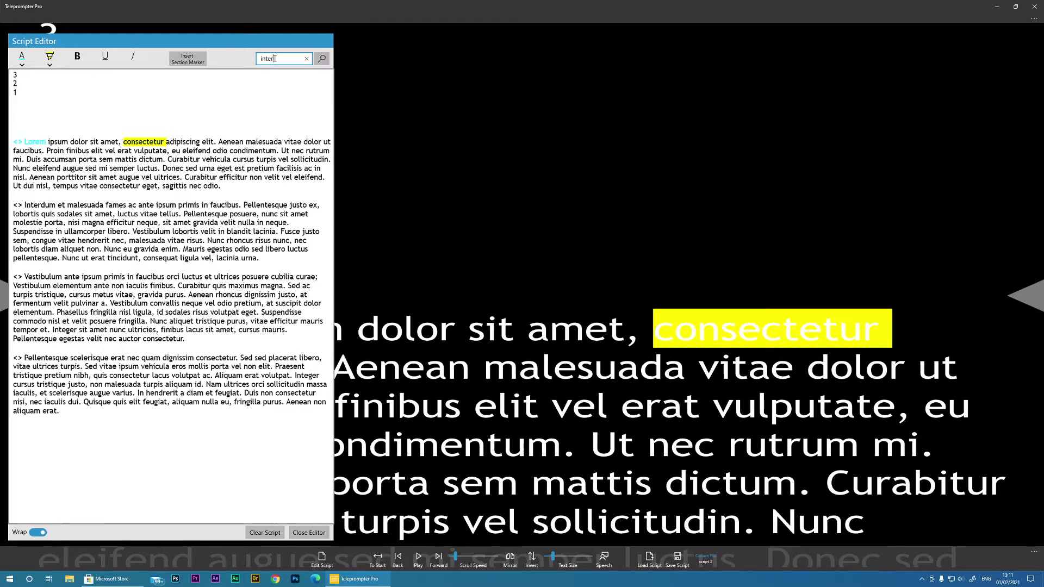
click(322, 59)
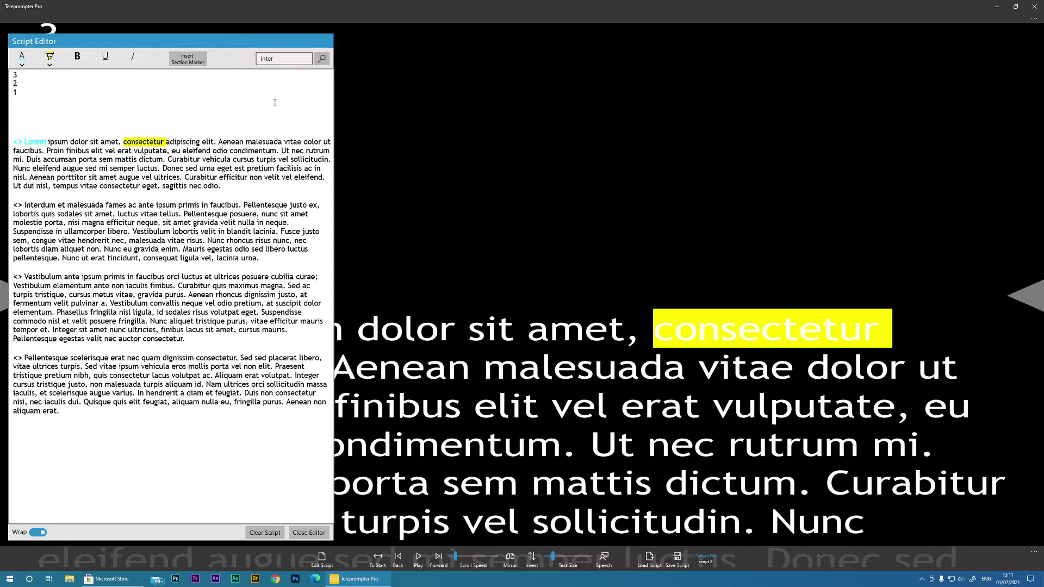
click(321, 59)
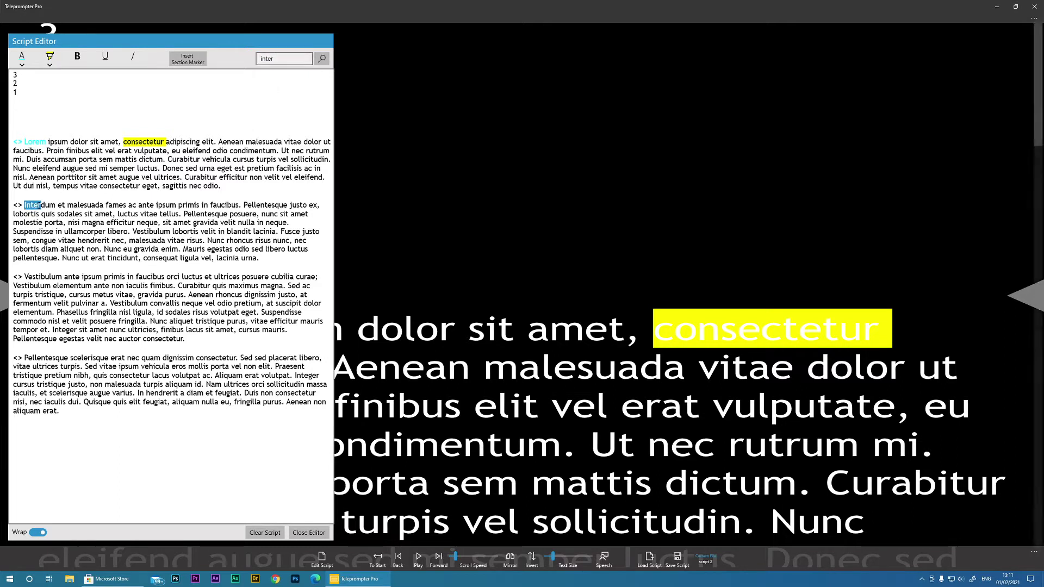
click(36, 206)
Step: Try unwrapped lines while selecting two paragraphs, then restore word wrap and close the editor
click(39, 533)
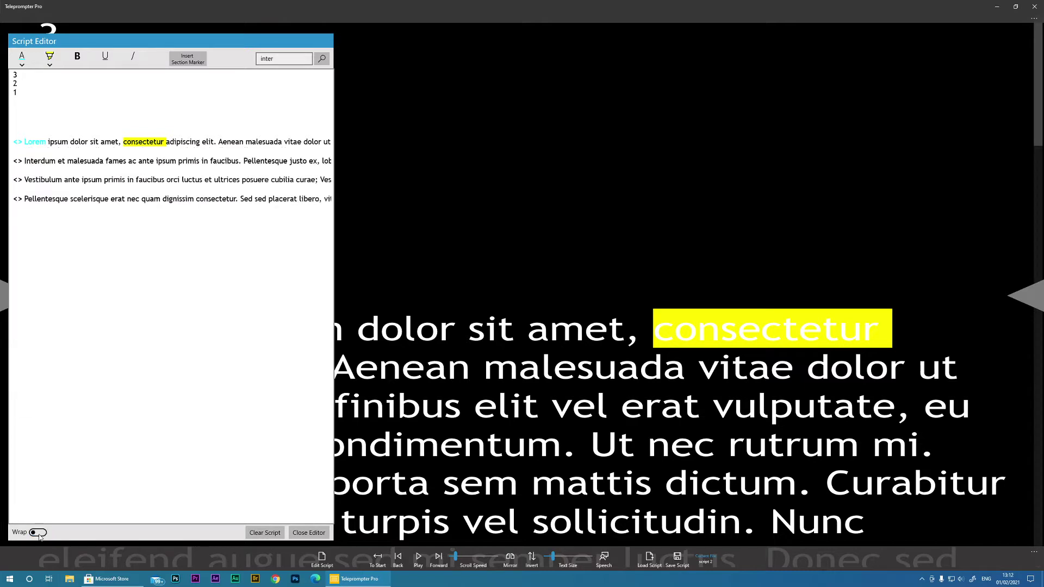
click(39, 533)
click(42, 533)
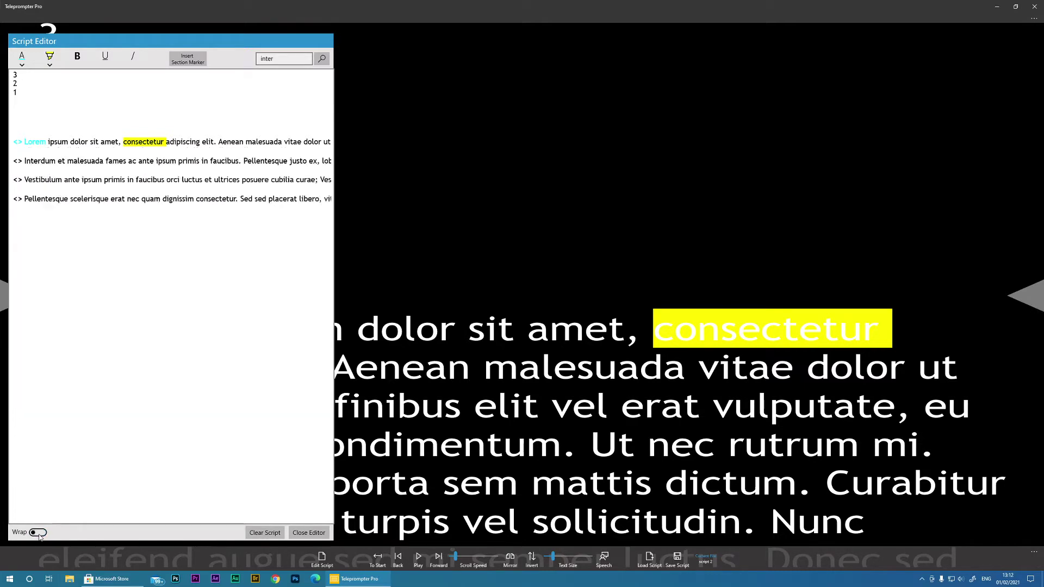
click(14, 161)
key(shift+End)
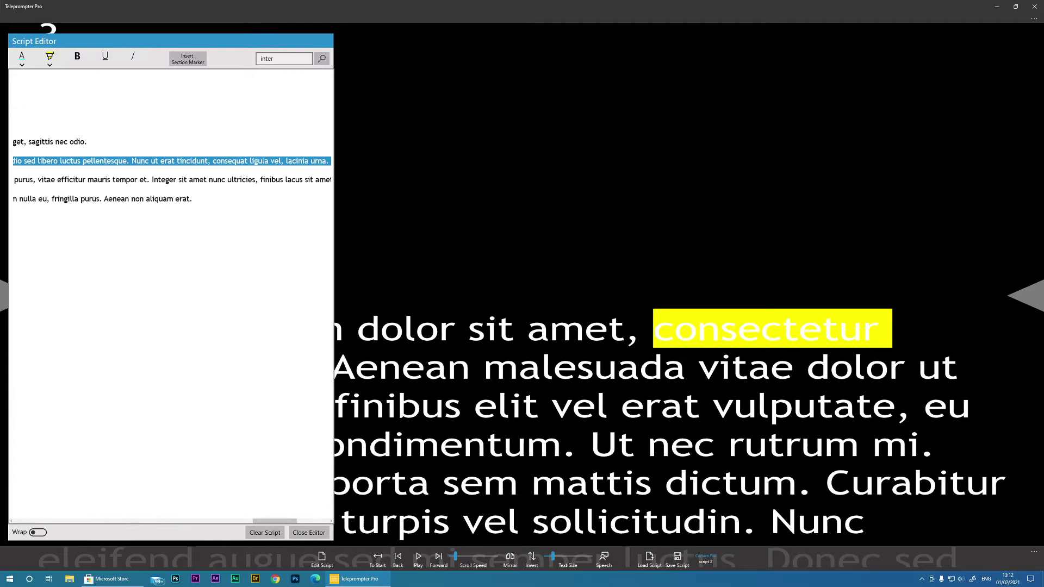
key(shift+Down)
key(shift+Down)
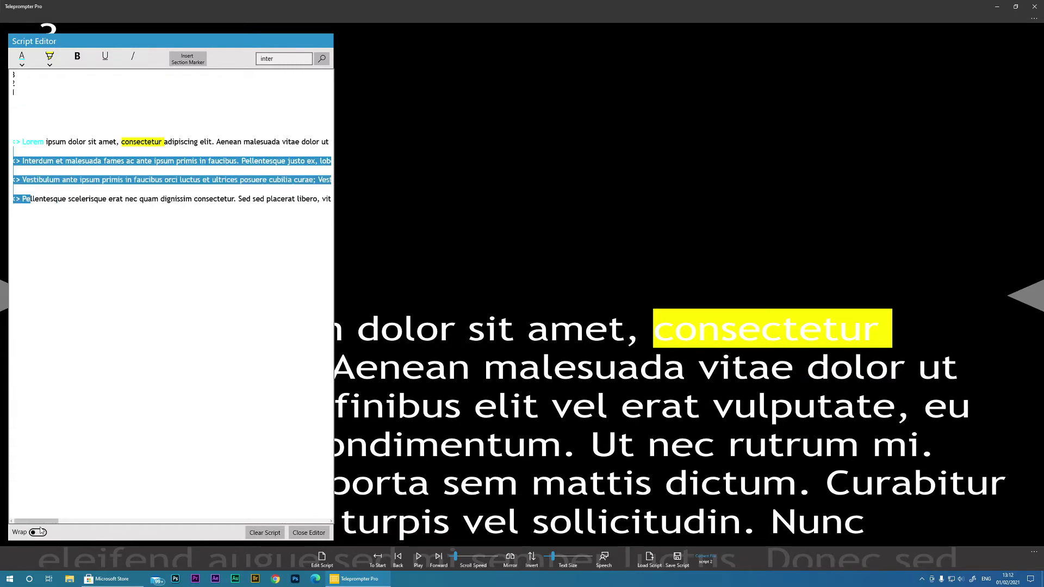
click(42, 533)
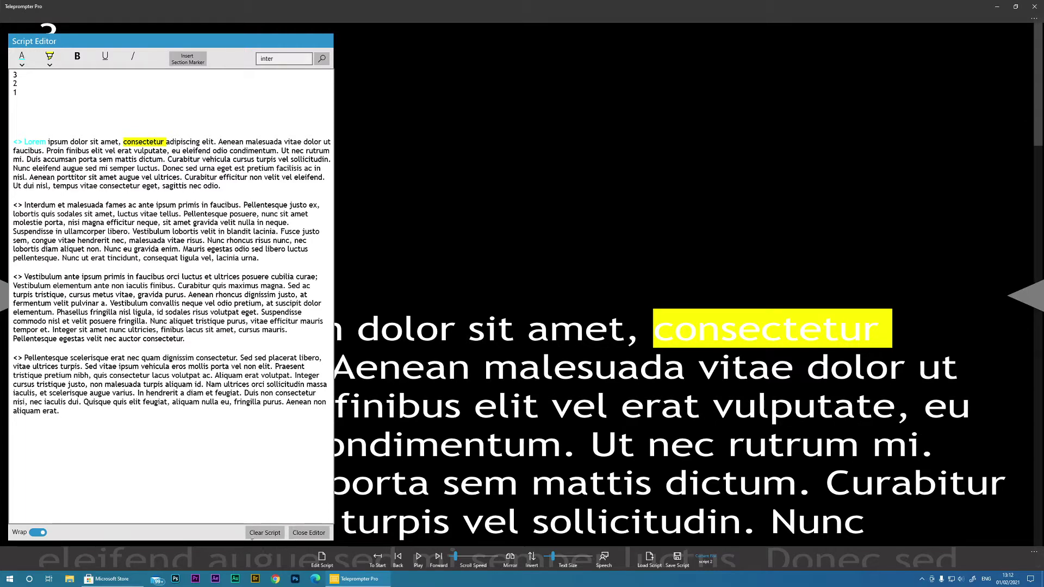
click(309, 533)
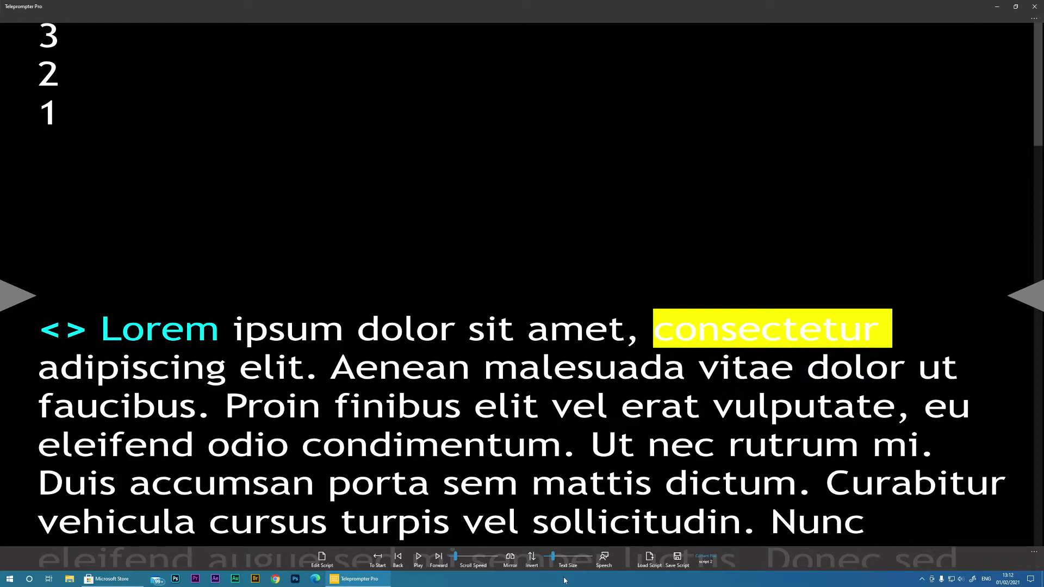
Step: Enlarge the script text, play it at scroll speed 29, then stop and rewind
drag(555, 559, 558, 553)
scroll(291, 550, down, 5)
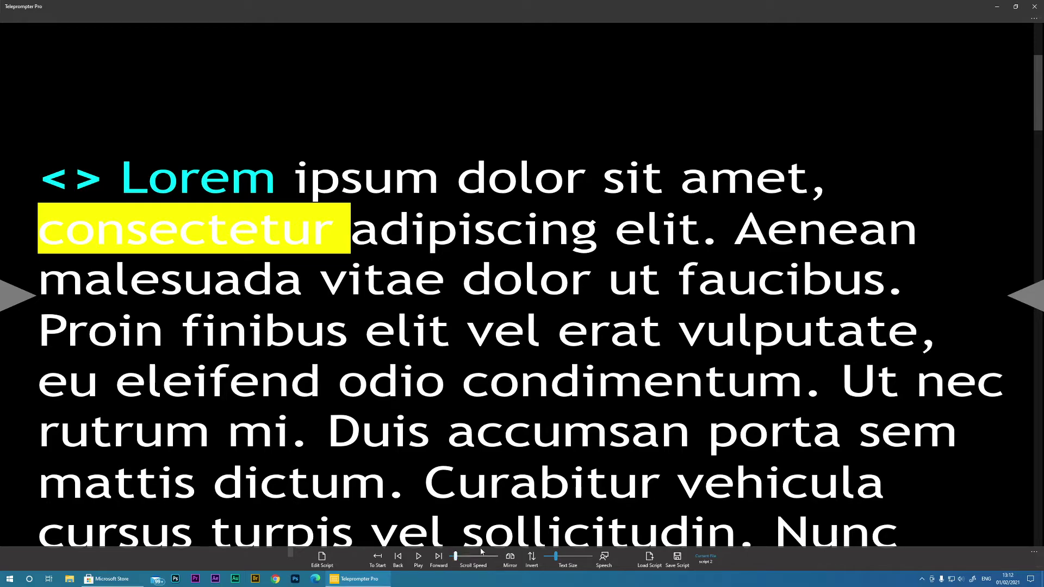
click(418, 557)
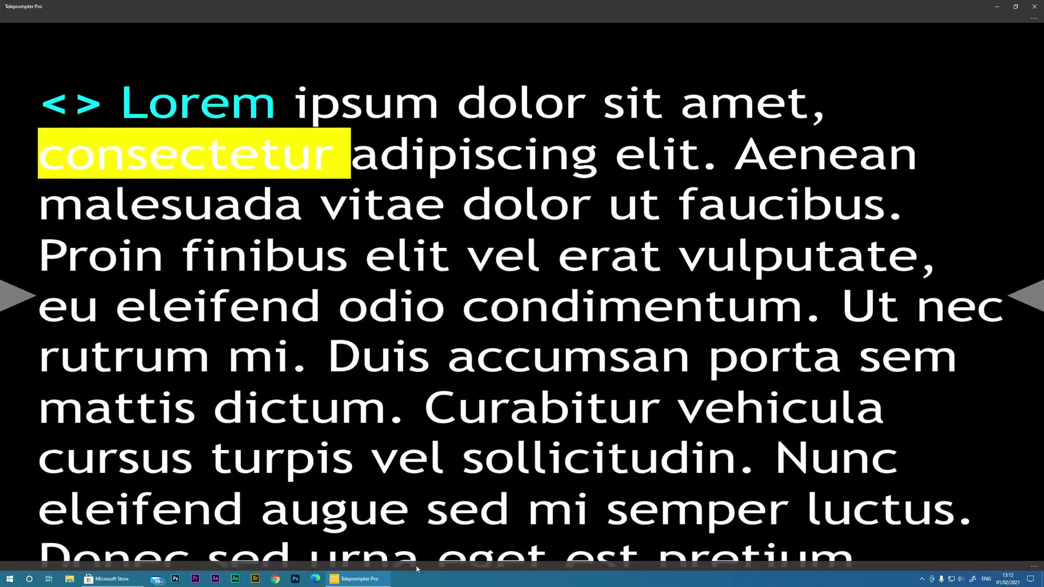
mouse_move(459, 561)
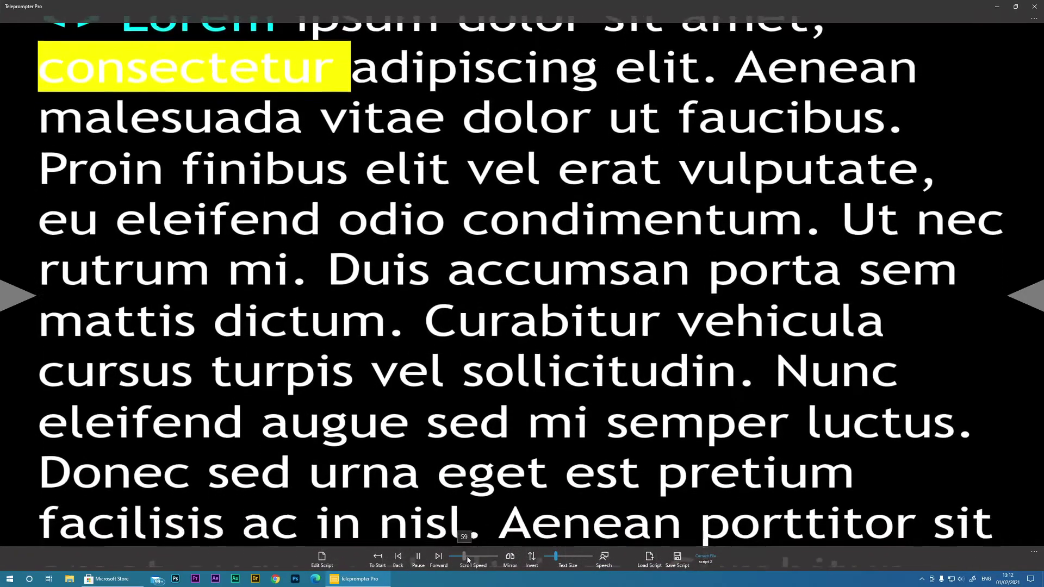
mouse_move(459, 562)
mouse_down()
mouse_move(477, 562)
mouse_move(460, 562)
mouse_up()
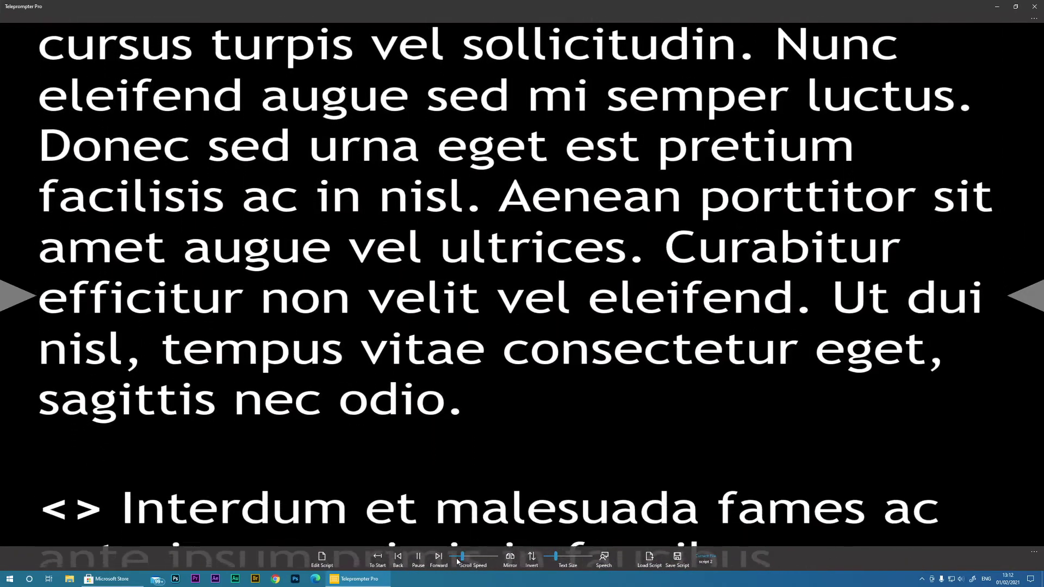
click(458, 561)
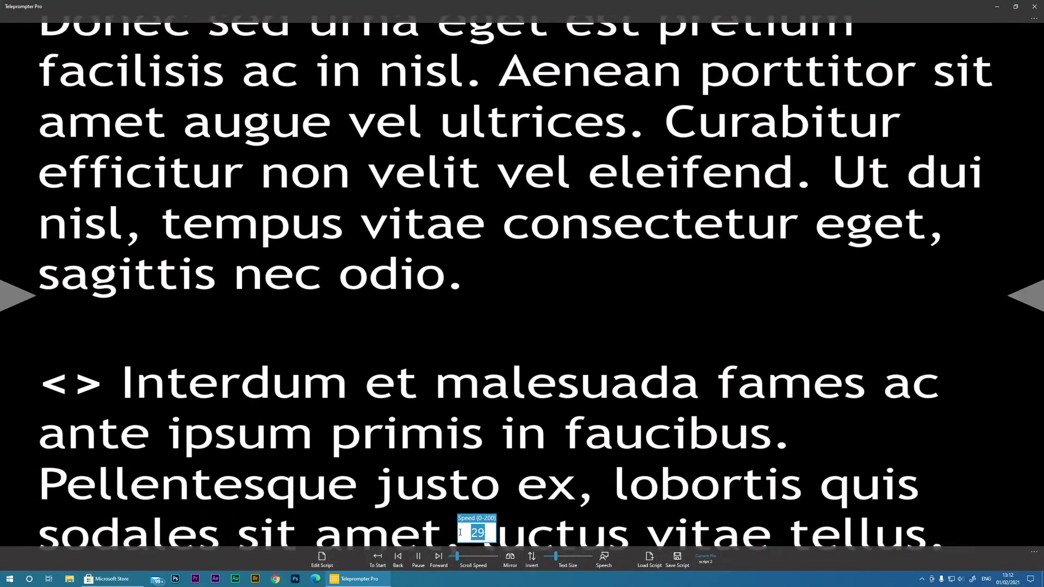
click(458, 561)
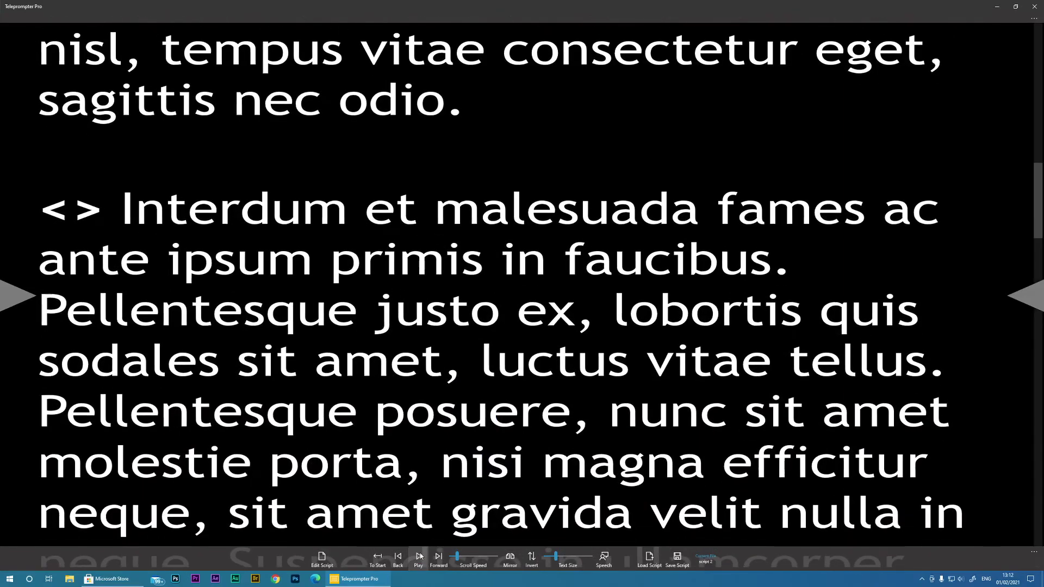
click(378, 559)
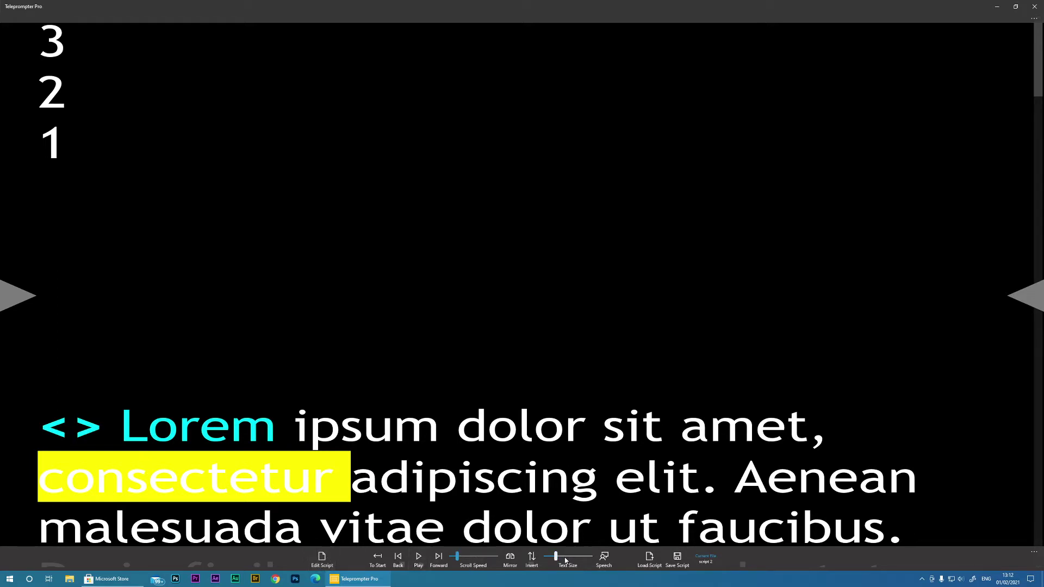
Step: Try centre and right text alignment, then set the script back to left alignment
mouse_move(626, 25)
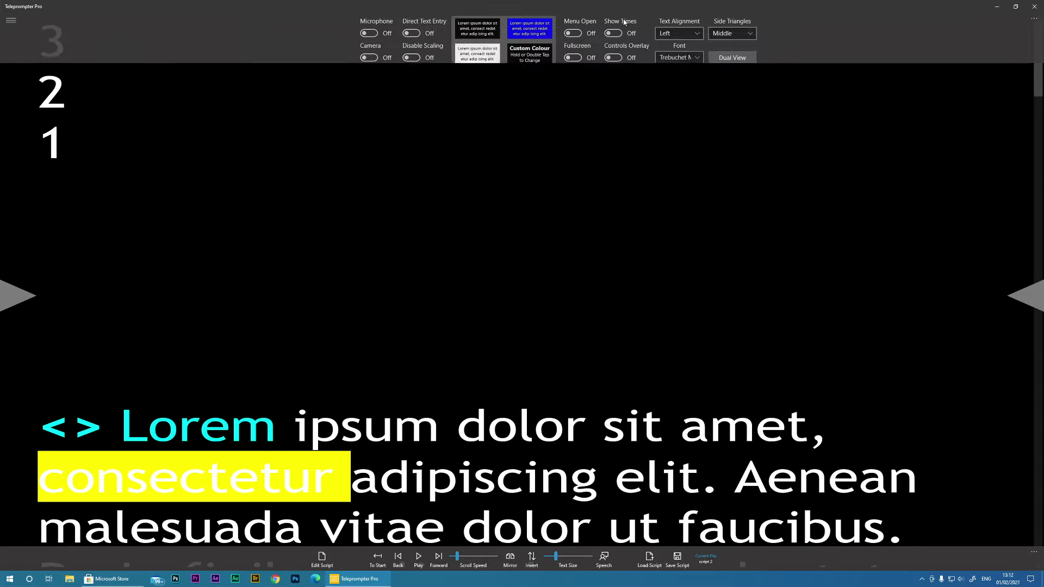
click(692, 33)
click(680, 48)
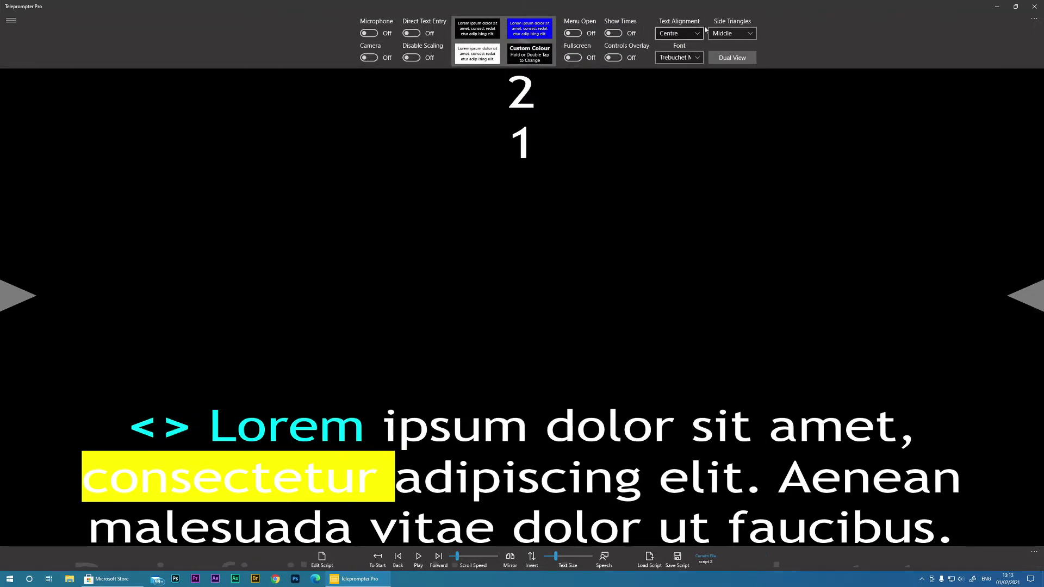
click(680, 34)
click(688, 51)
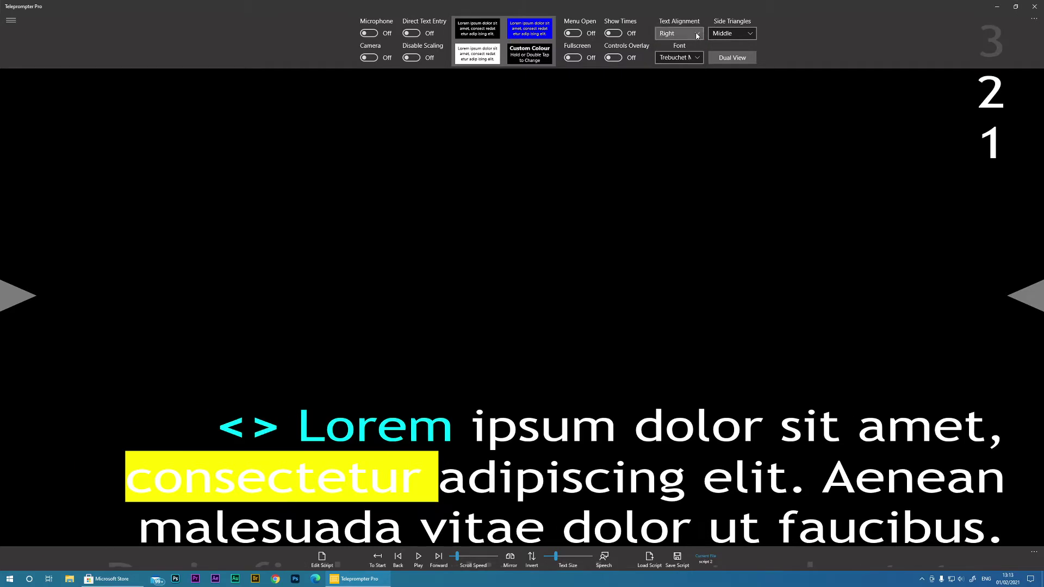
click(698, 34)
click(678, 35)
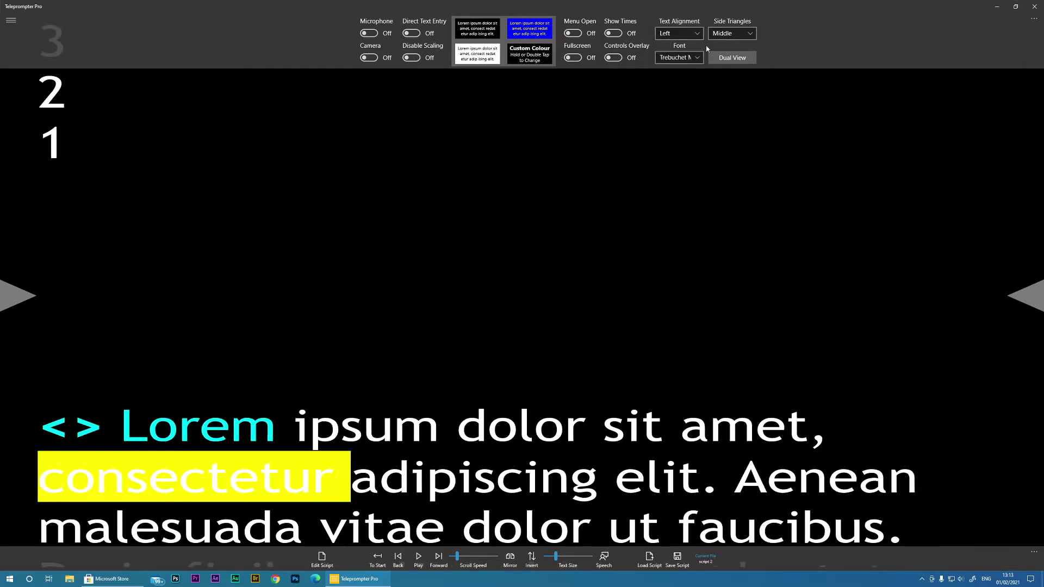
Step: Switch the script font to Segoe UI and then back to Trebuchet MS
click(697, 59)
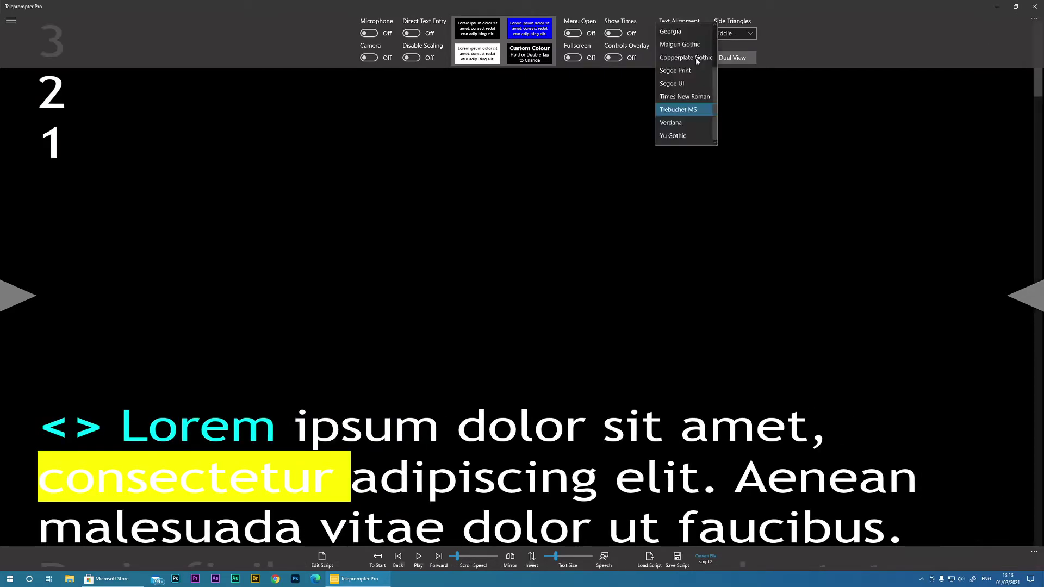
click(670, 86)
click(679, 57)
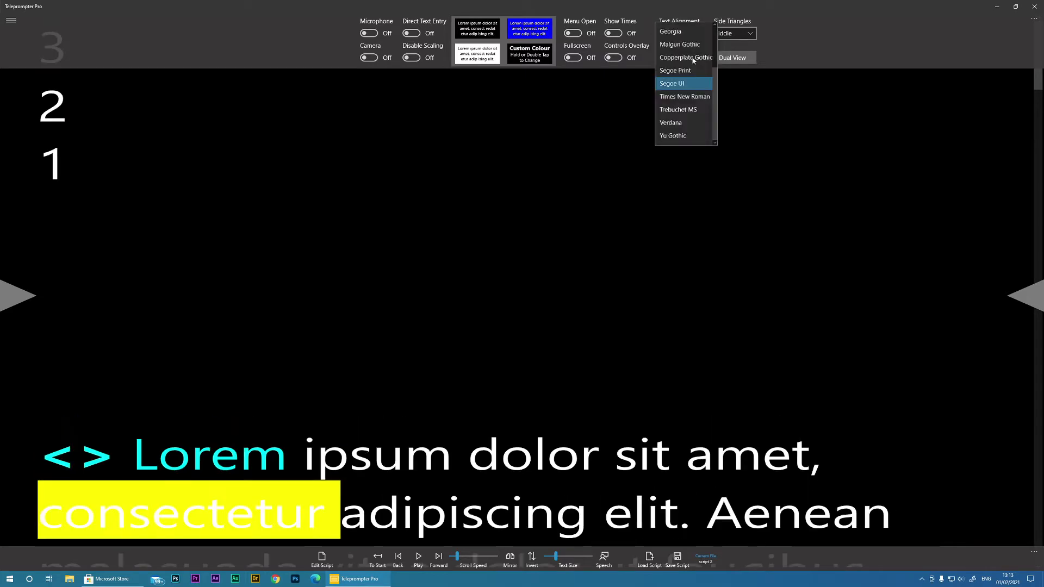
click(677, 112)
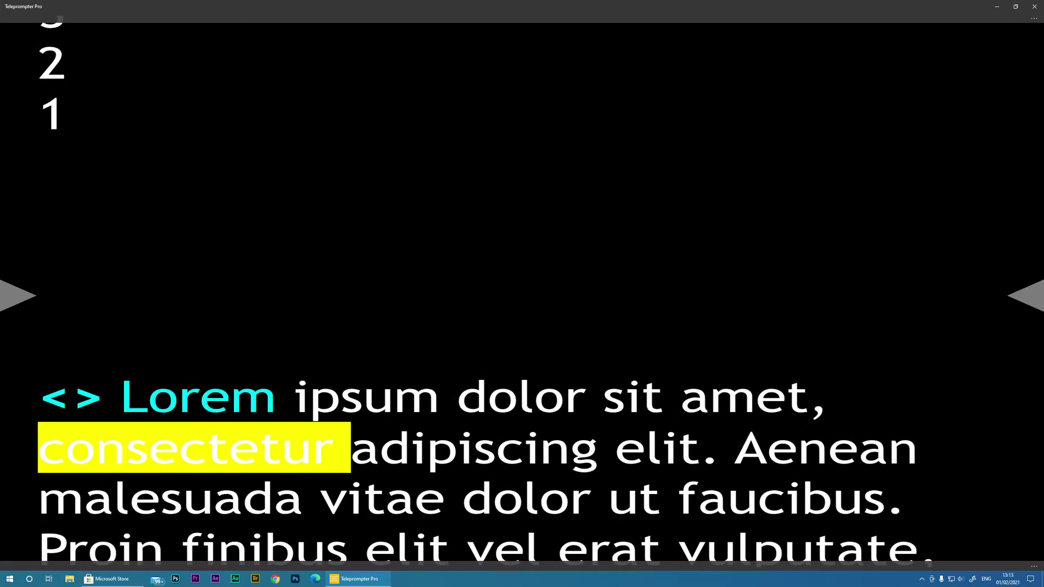
Step: Save the script to a file named 'test'
mouse_move(664, 566)
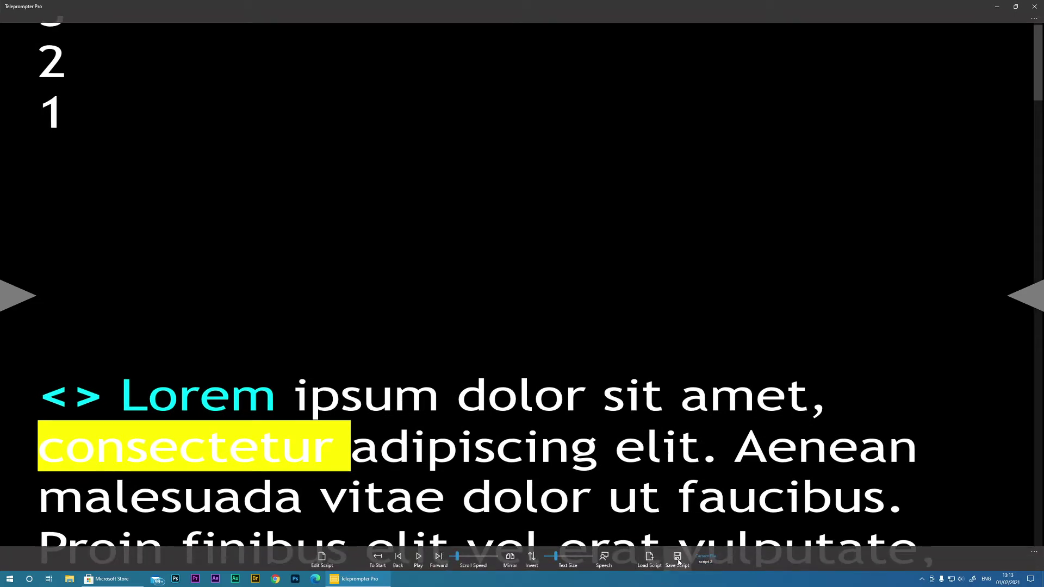
click(678, 561)
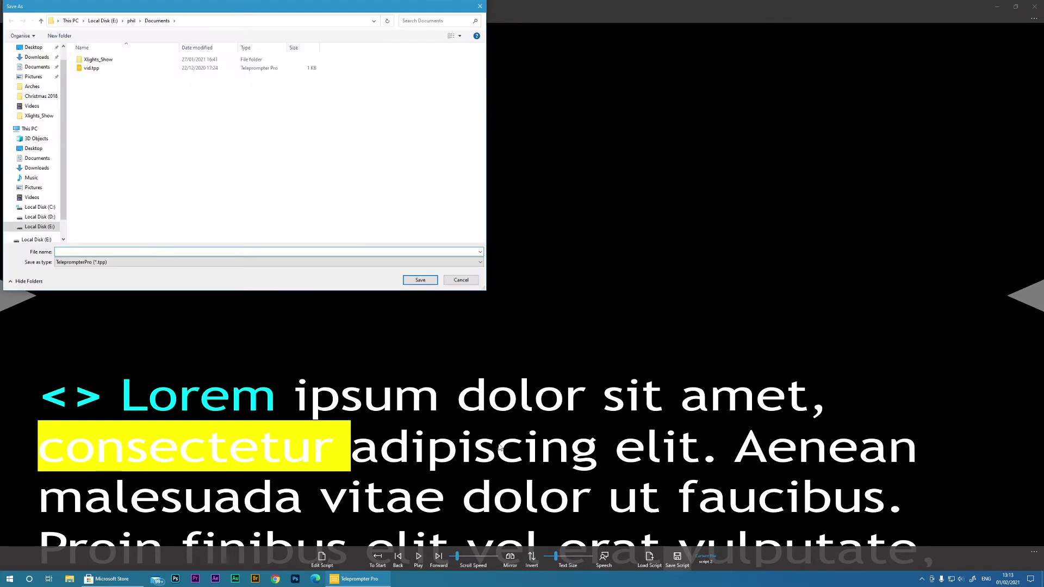
text(t)
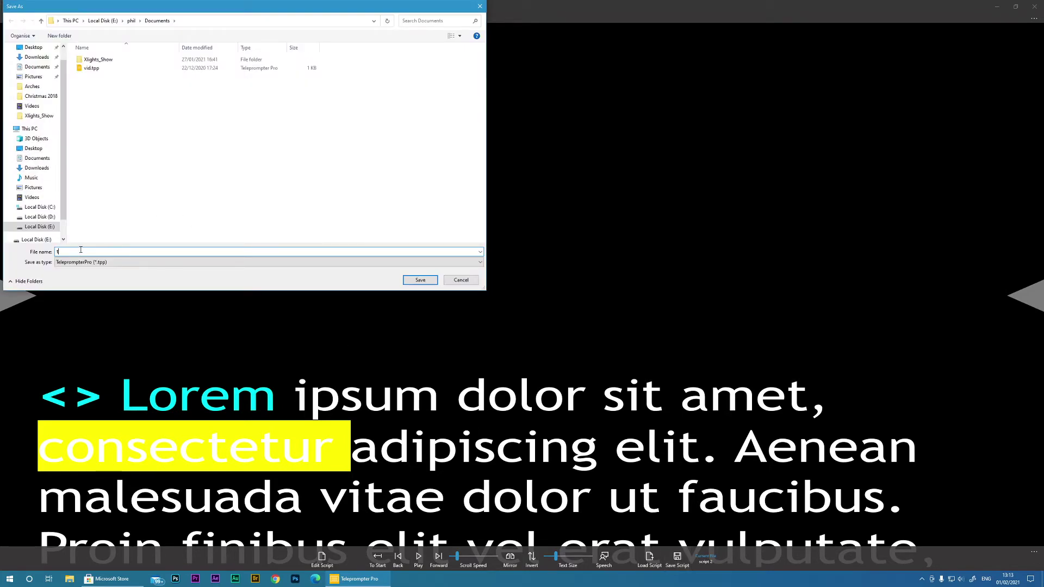
text(est)
click(420, 280)
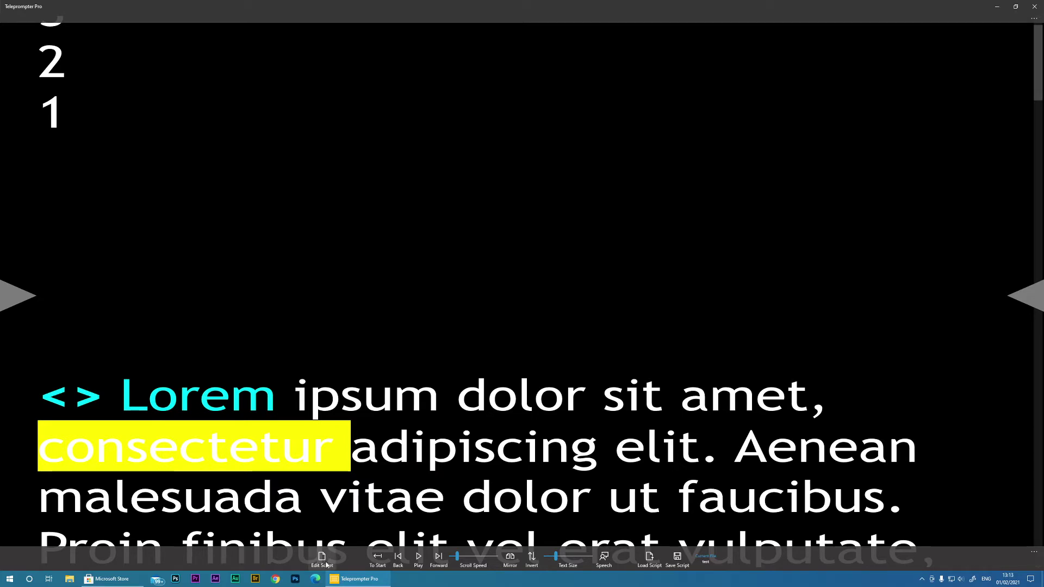
Step: Jump back to the start of the script and start it playing
scroll(400, 538, down, 4)
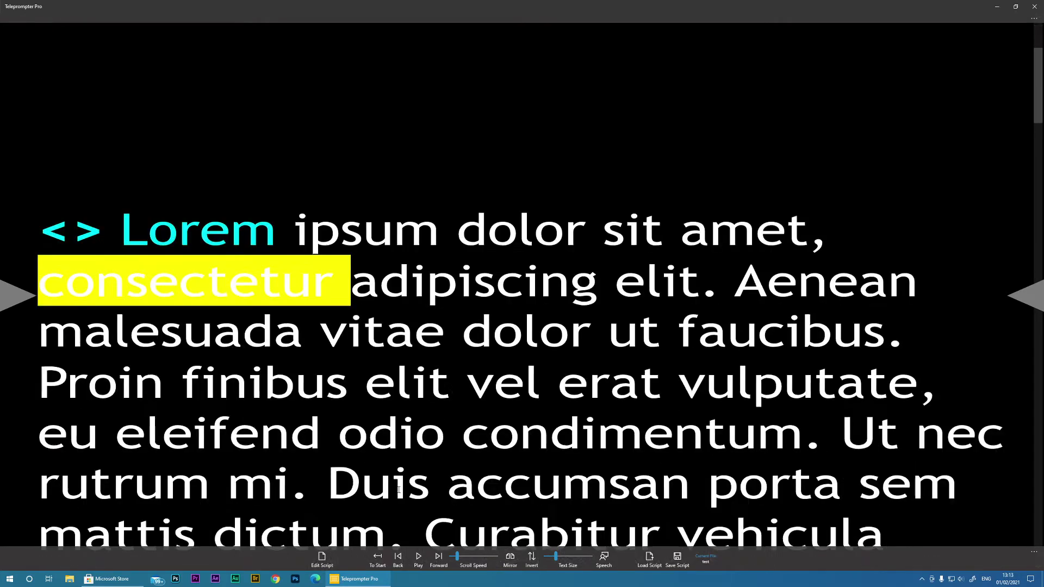
click(378, 560)
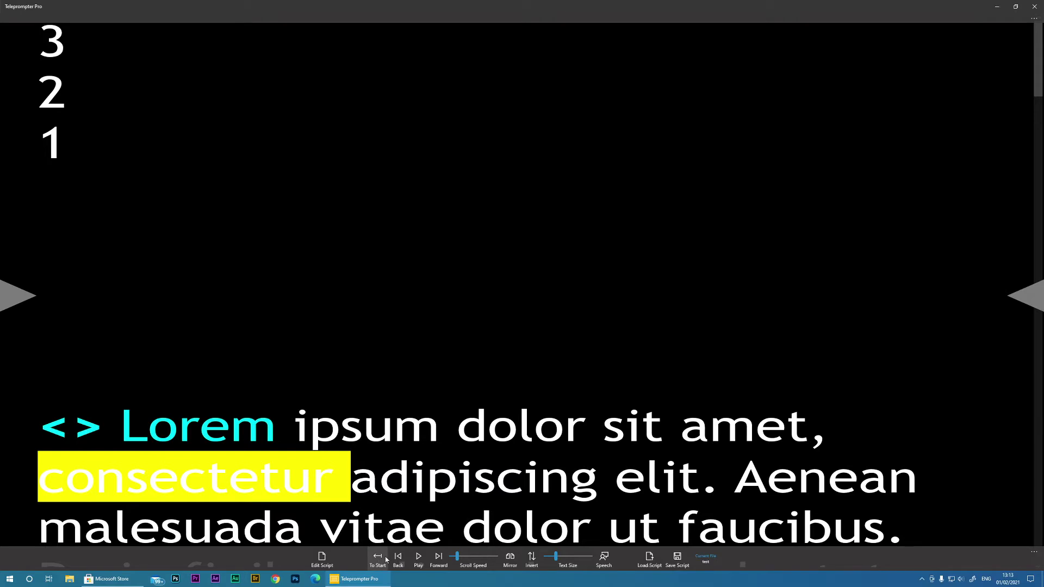
click(418, 560)
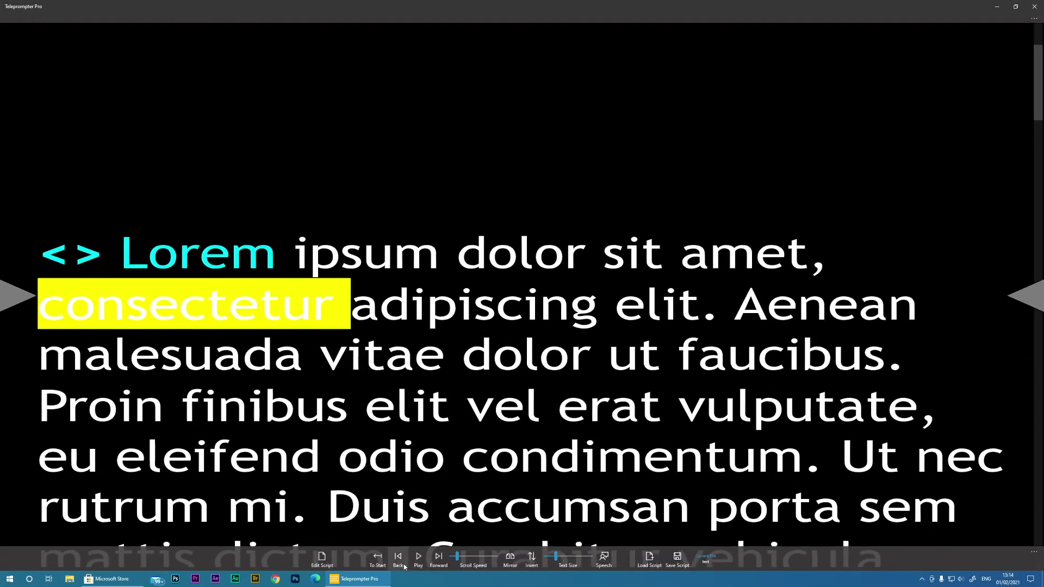
Step: Step the script back three lines and forward five, then mirror the text horizontally
click(398, 560)
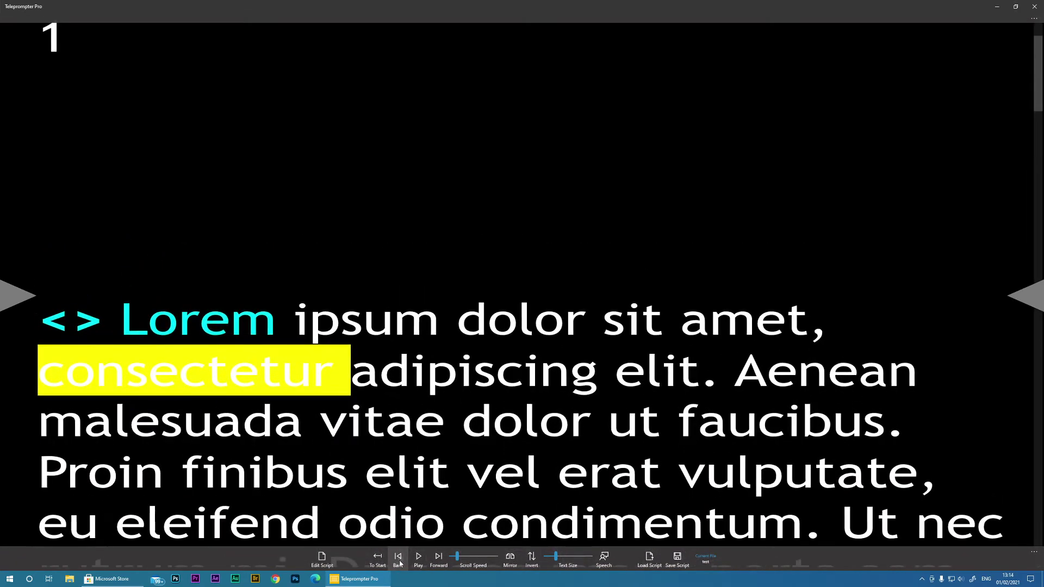
click(399, 561)
click(399, 560)
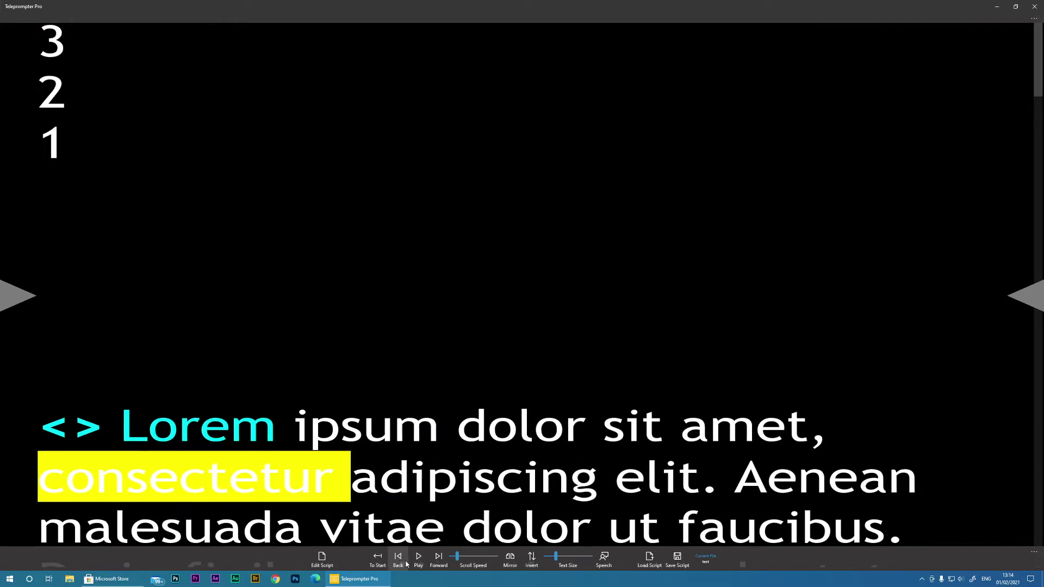
click(438, 560)
click(439, 560)
click(438, 560)
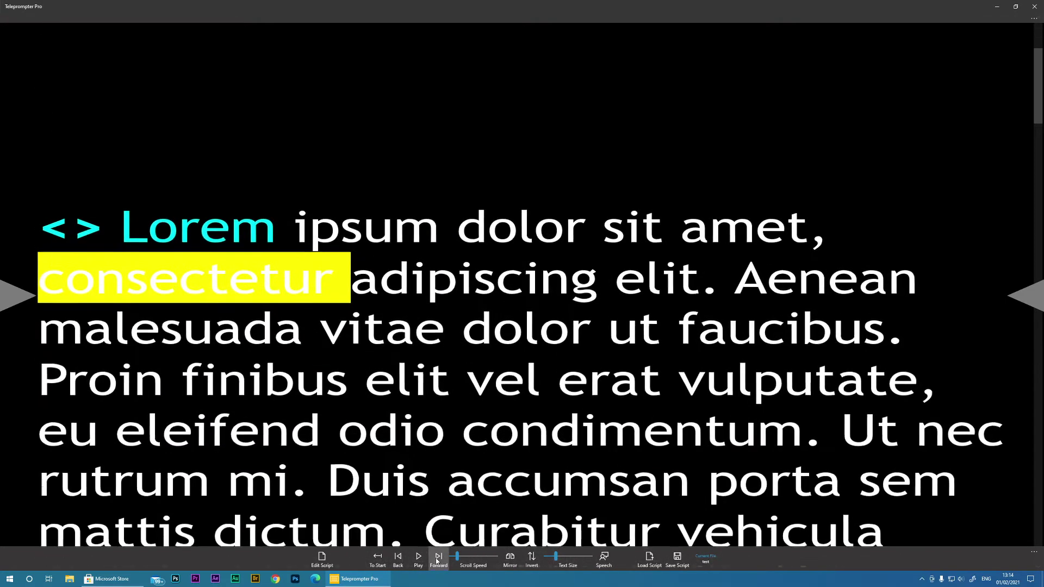
click(438, 560)
click(439, 560)
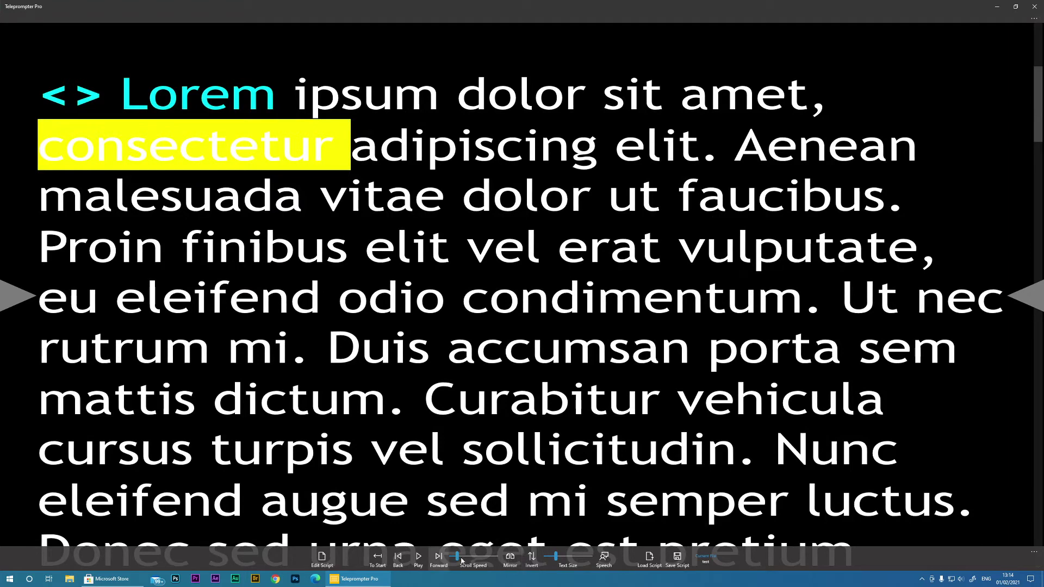
click(510, 560)
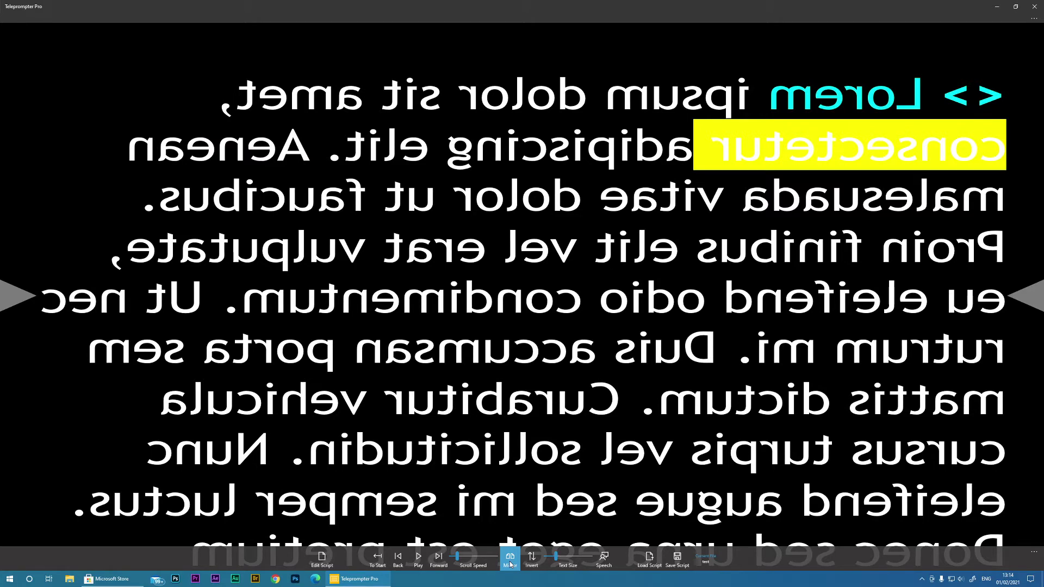
Step: Turn mirroring off, then flip the script upside down twice, leaving it upright
click(510, 561)
click(531, 560)
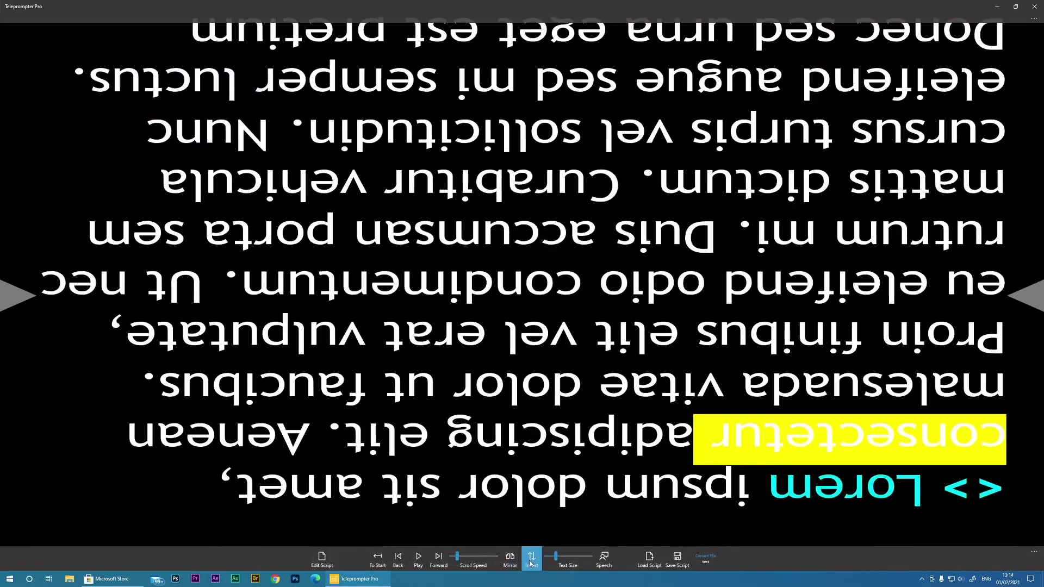
click(531, 560)
click(531, 560)
click(532, 560)
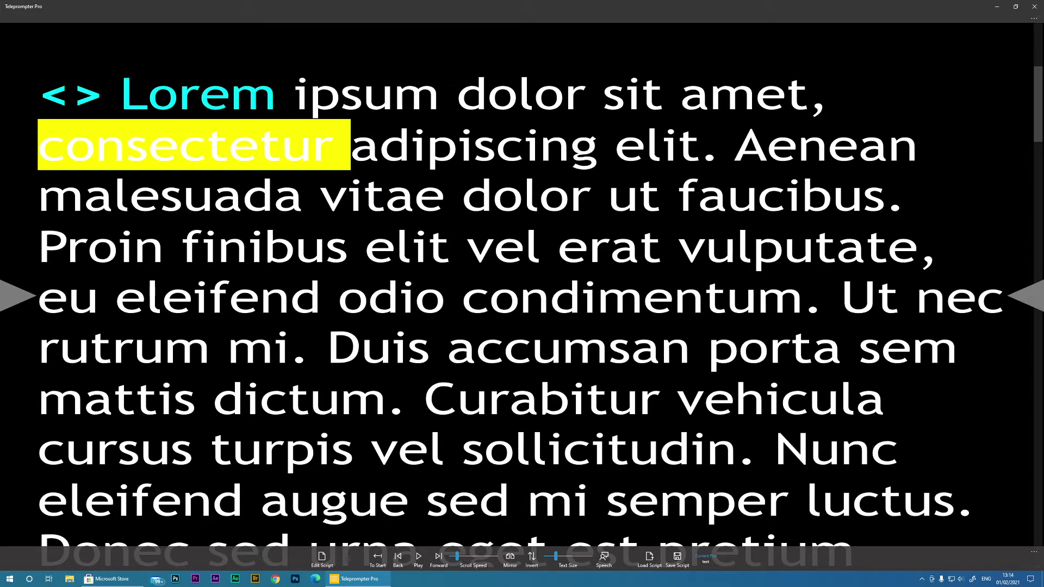
mouse_move(330, 22)
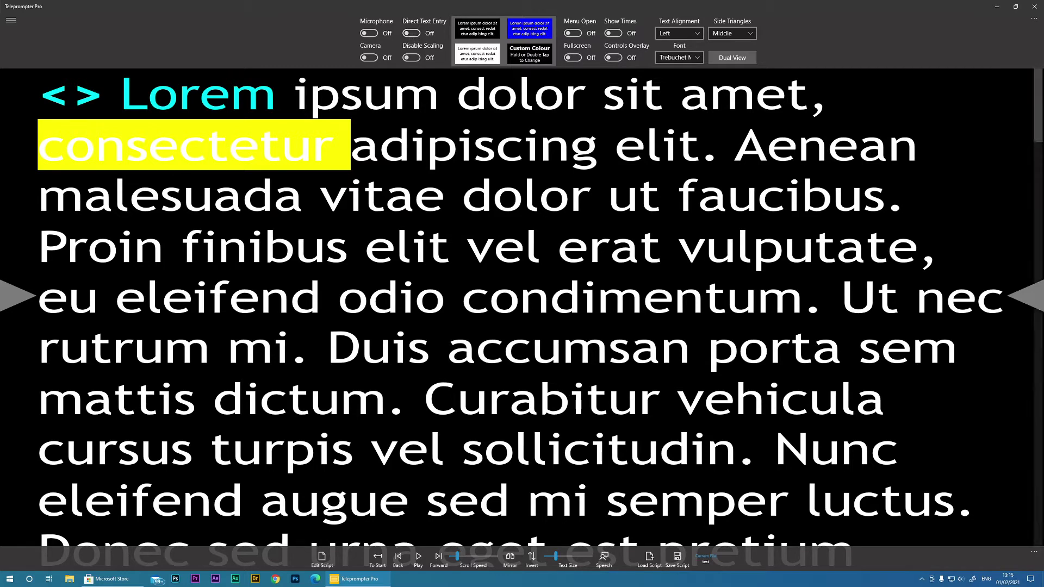
click(322, 560)
click(290, 139)
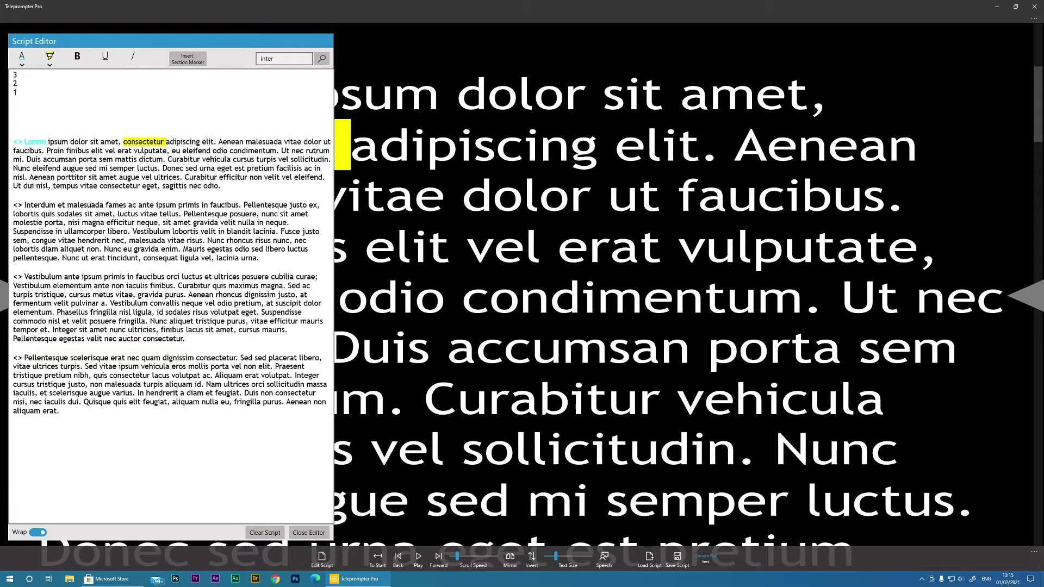
click(309, 533)
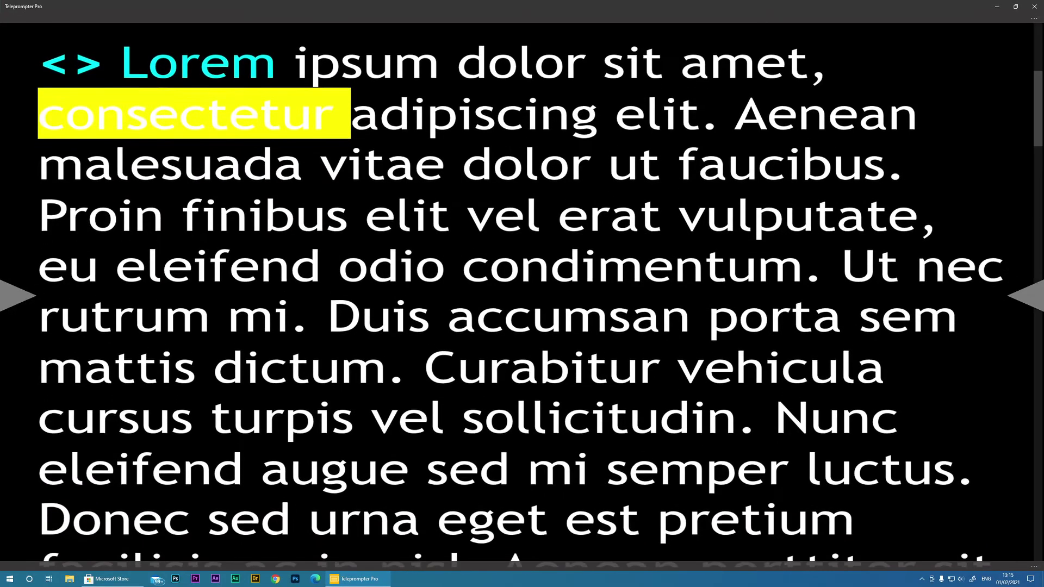
Step: With Direct Text Entry on, insert 'gfg fgfg' before 'dolor', then switch entry off
mouse_move(372, 22)
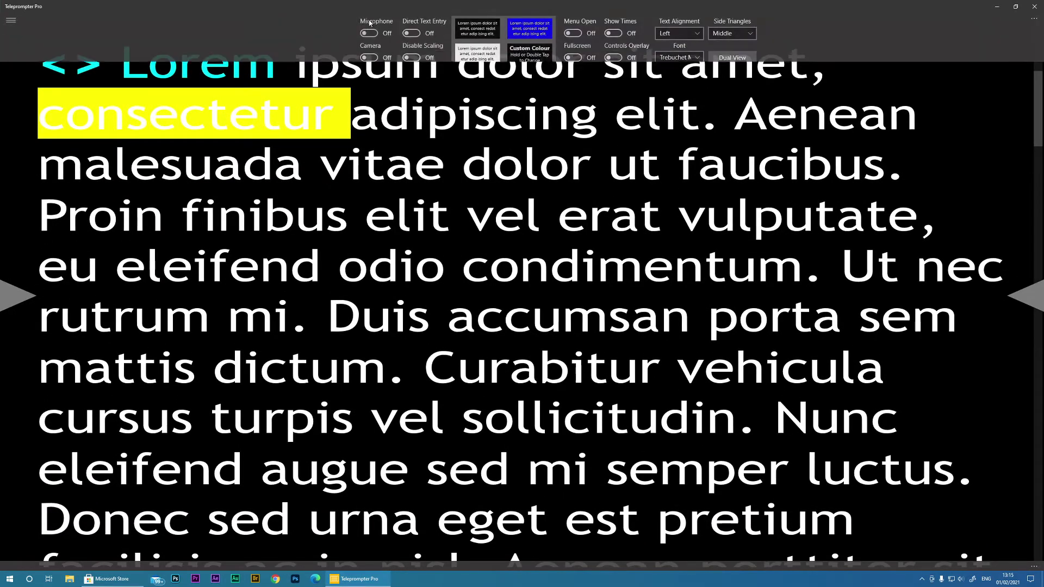
click(412, 33)
click(464, 169)
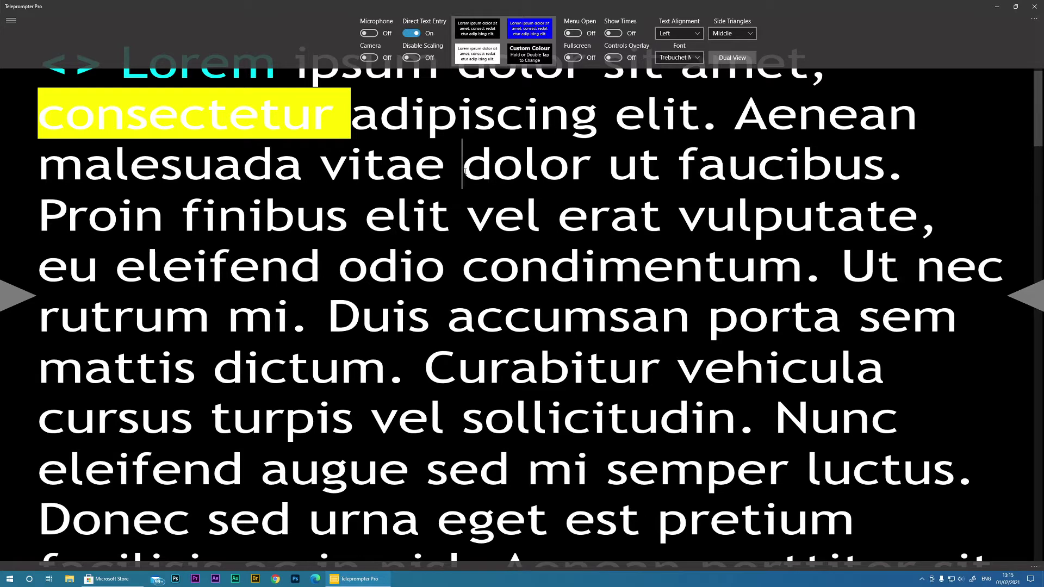
text(gfg )
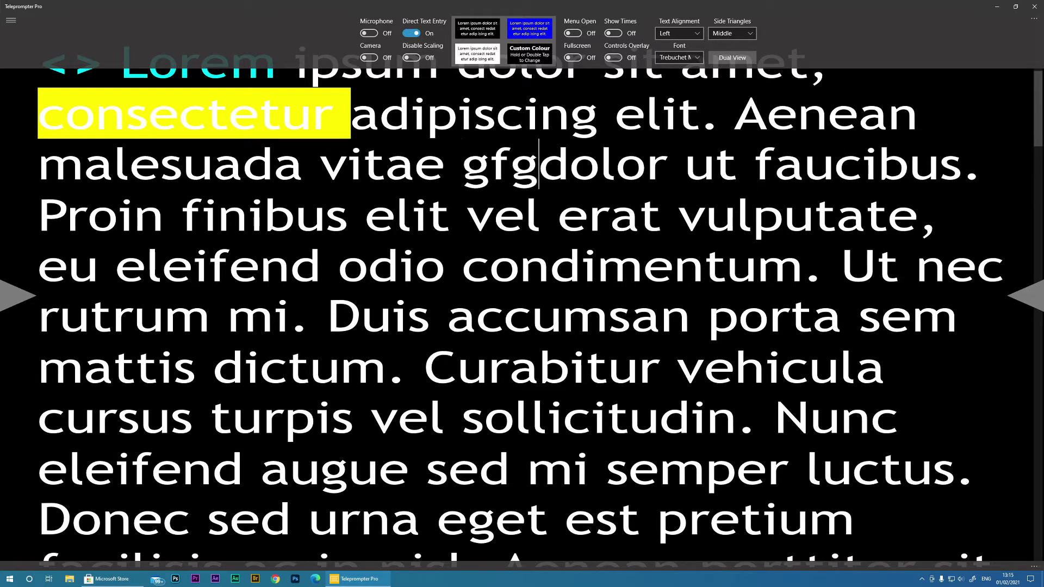
text(fgfg)
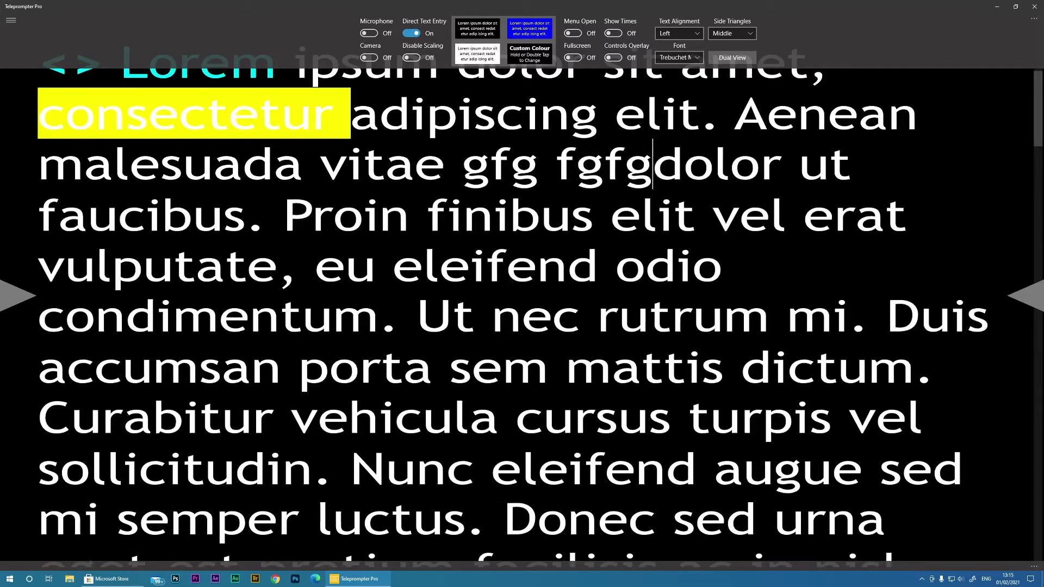
click(411, 33)
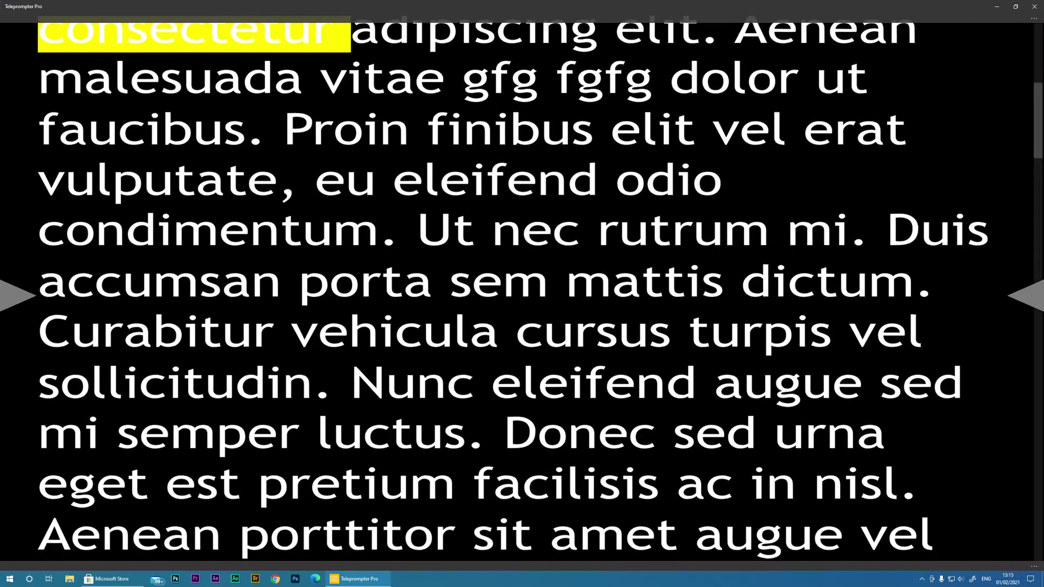
Step: Toggle Disable Scaling on and back off to preview unscaled text
mouse_move(416, 34)
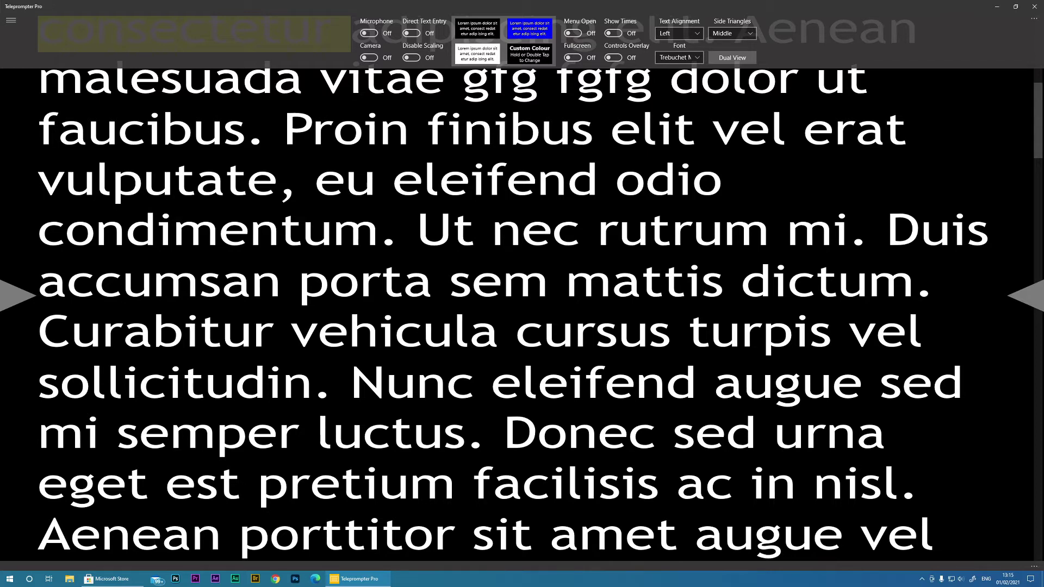
click(417, 59)
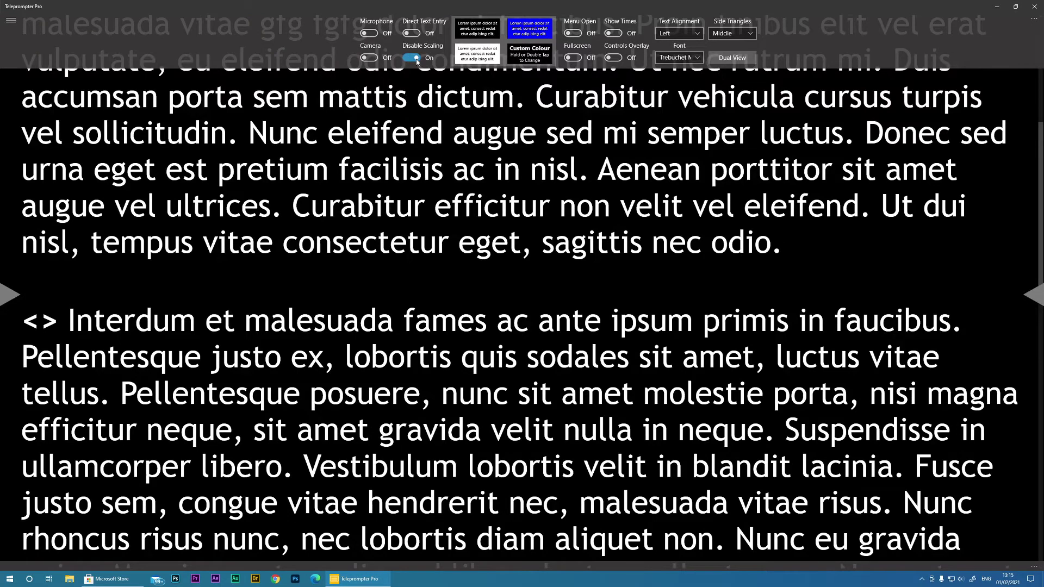
click(416, 59)
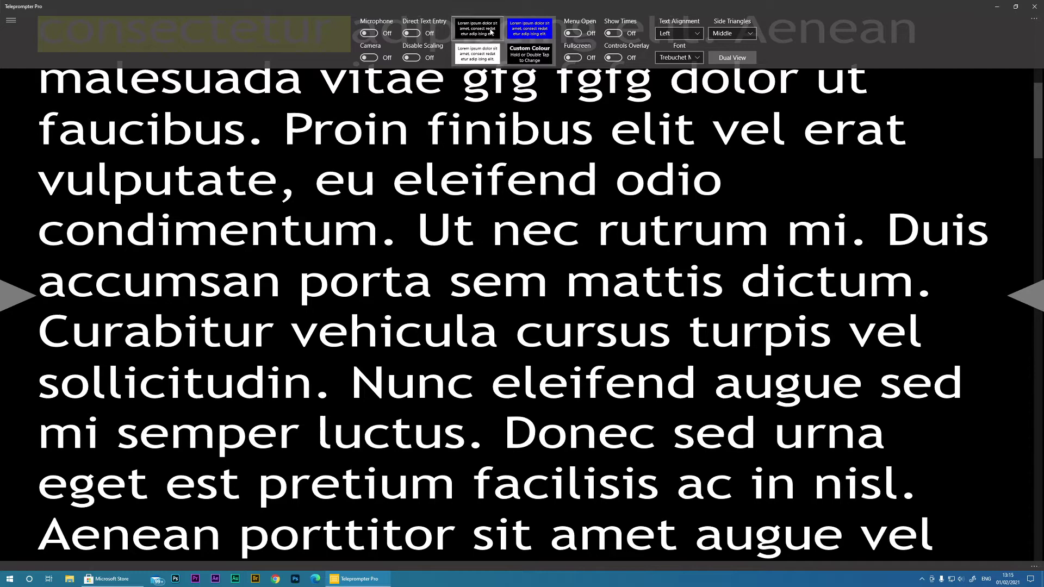
Step: Try the white-on-black, blue-with-yellow and black-on-white colour presets
click(482, 34)
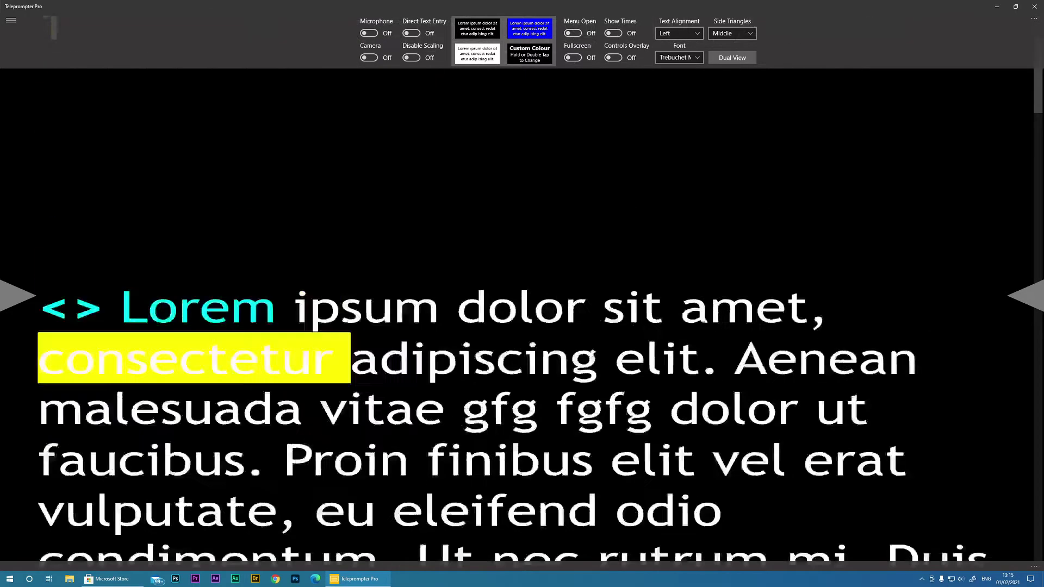
drag(148, 343, 226, 343)
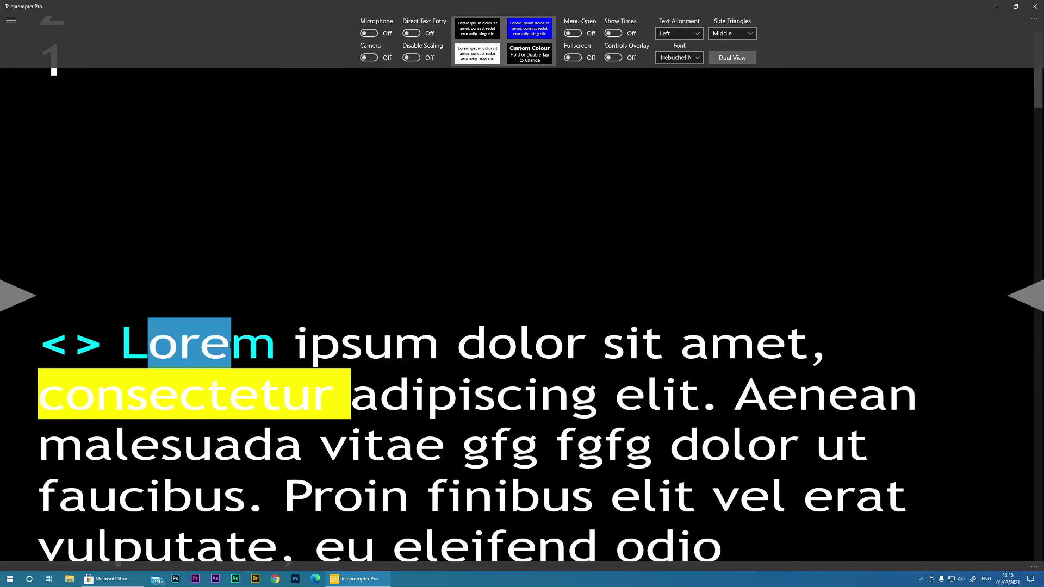
click(543, 28)
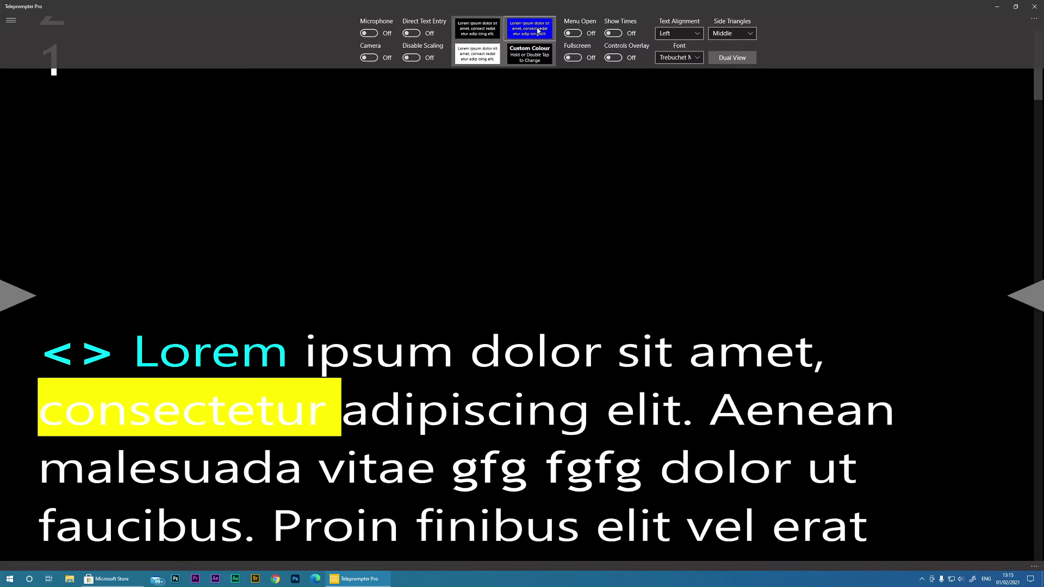
click(538, 31)
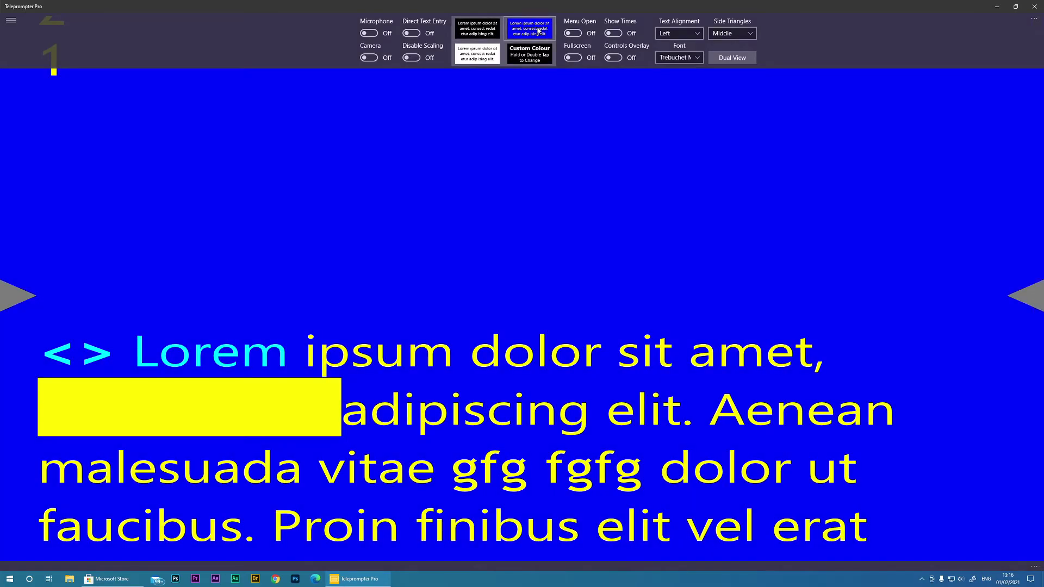
click(486, 58)
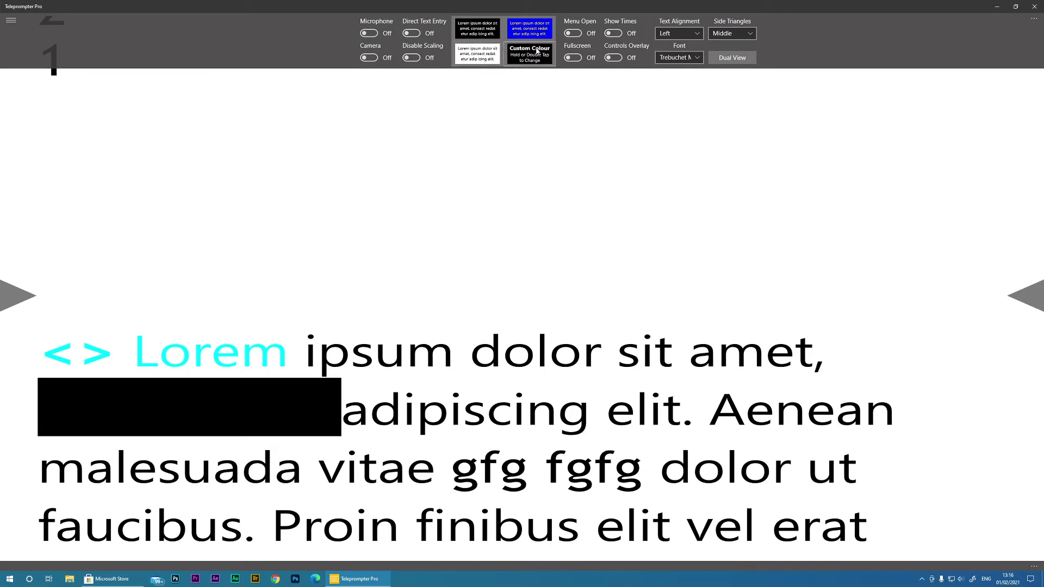
Step: Apply the Custom Colour scheme with the script text colour set to red
click(536, 52)
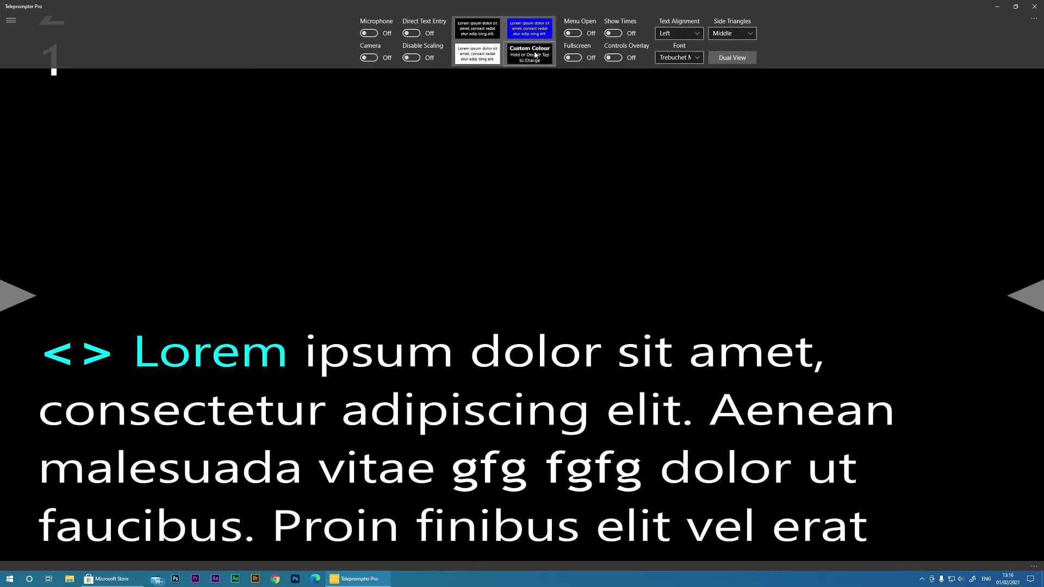
double_click(536, 58)
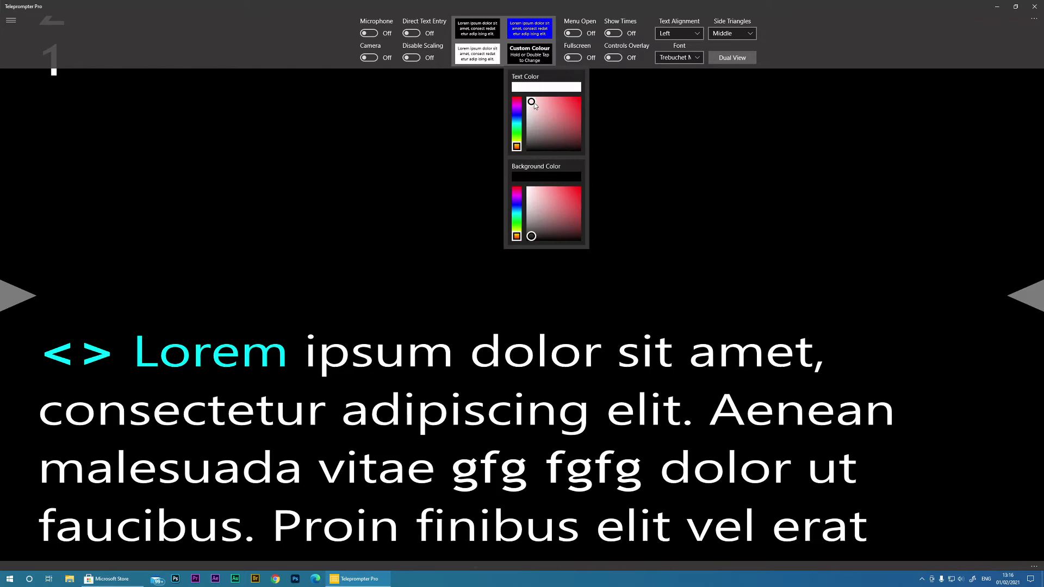
click(552, 102)
mouse_move(558, 101)
mouse_down()
mouse_move(580, 102)
mouse_move(547, 105)
mouse_move(579, 105)
mouse_up()
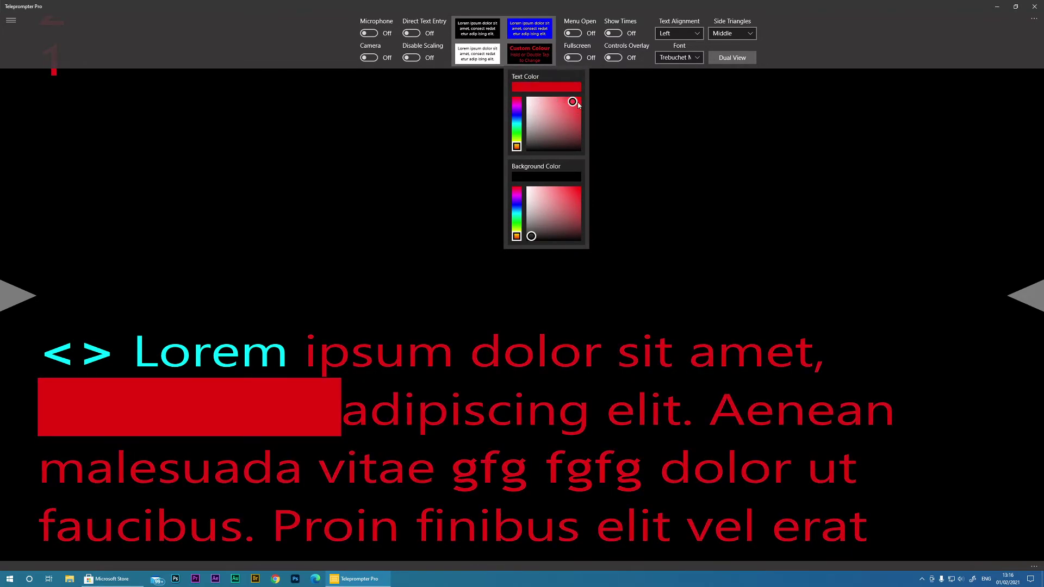
click(295, 394)
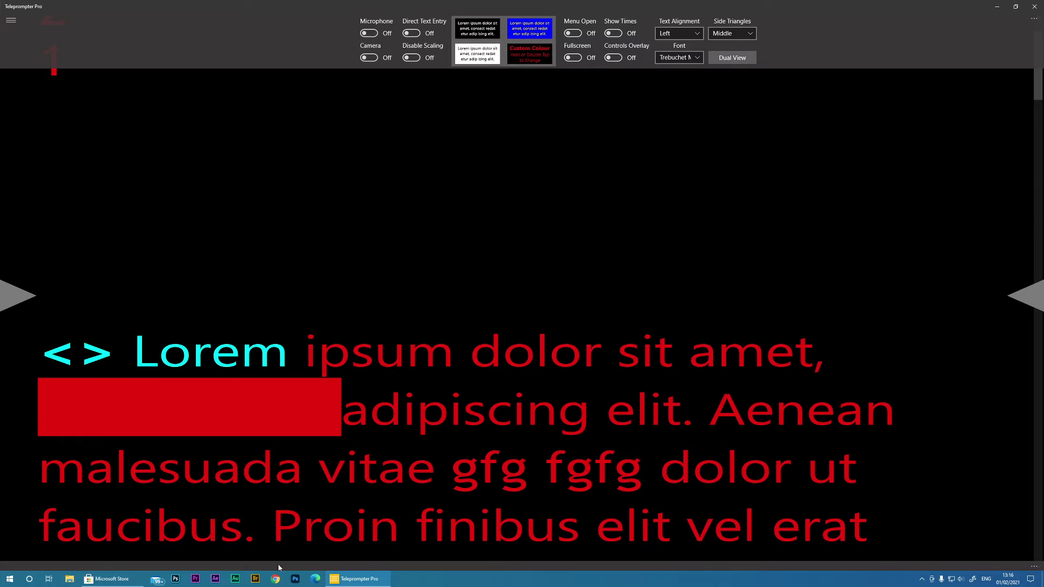
Step: In the script editor, set 'consectetur' to no highlight, then close the editor
mouse_move(279, 564)
click(322, 560)
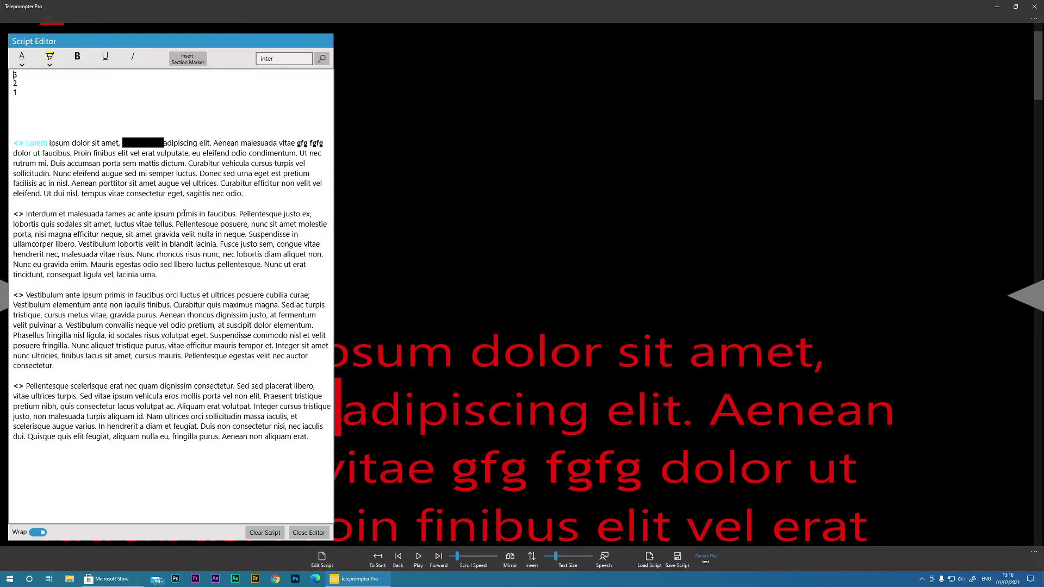
drag(164, 142, 123, 143)
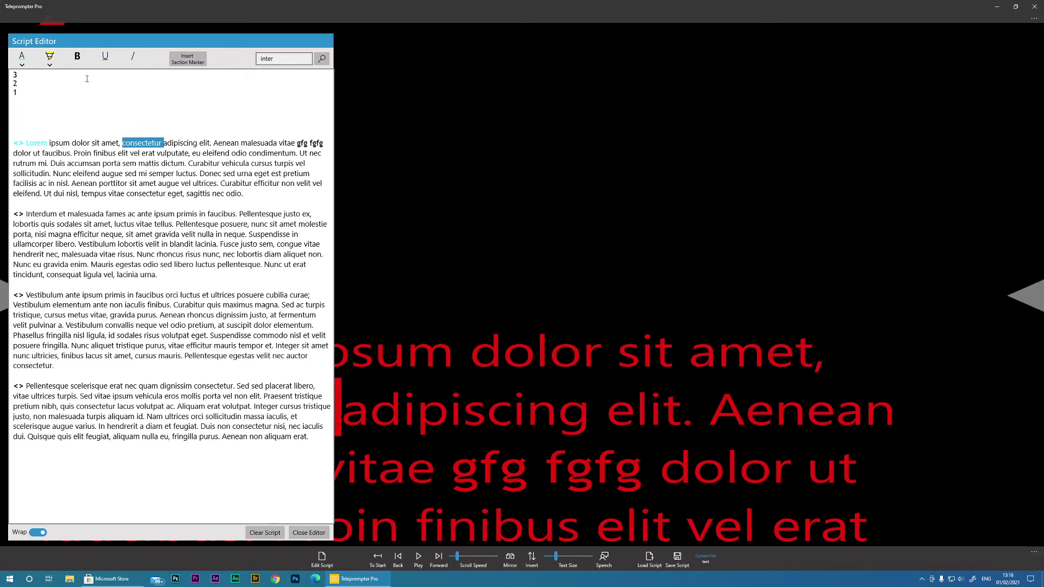
click(49, 63)
click(29, 75)
click(189, 172)
click(306, 534)
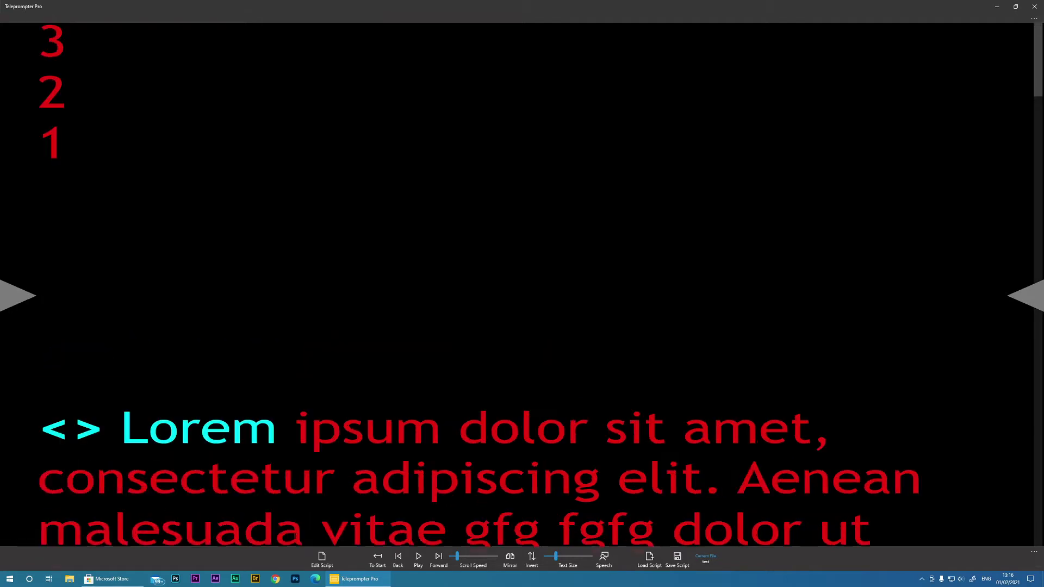
scroll(522, 326, down, 3)
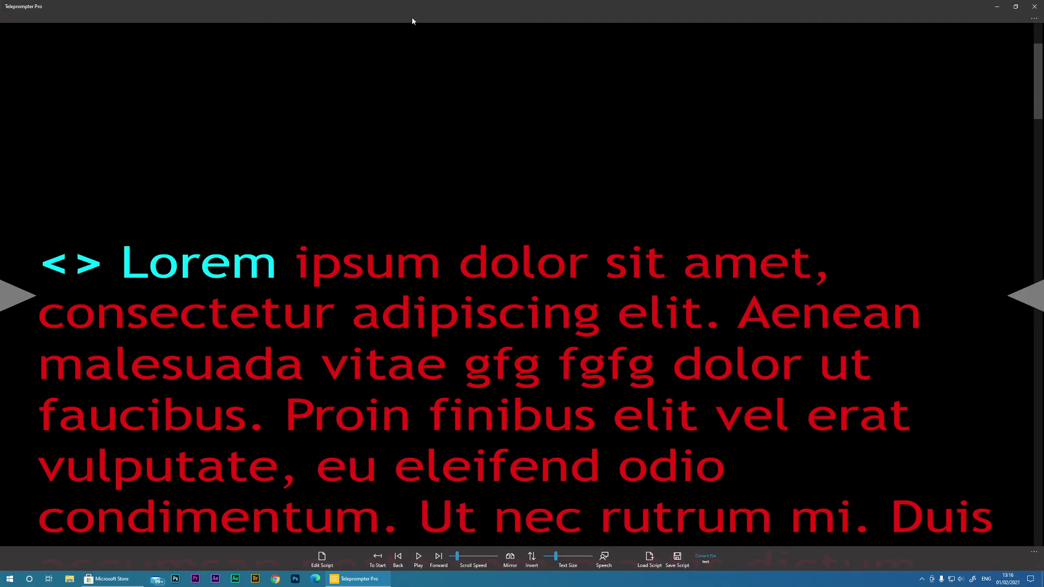
Step: Give the custom scheme a blue background, then revert to the white-on-black preset
mouse_move(413, 21)
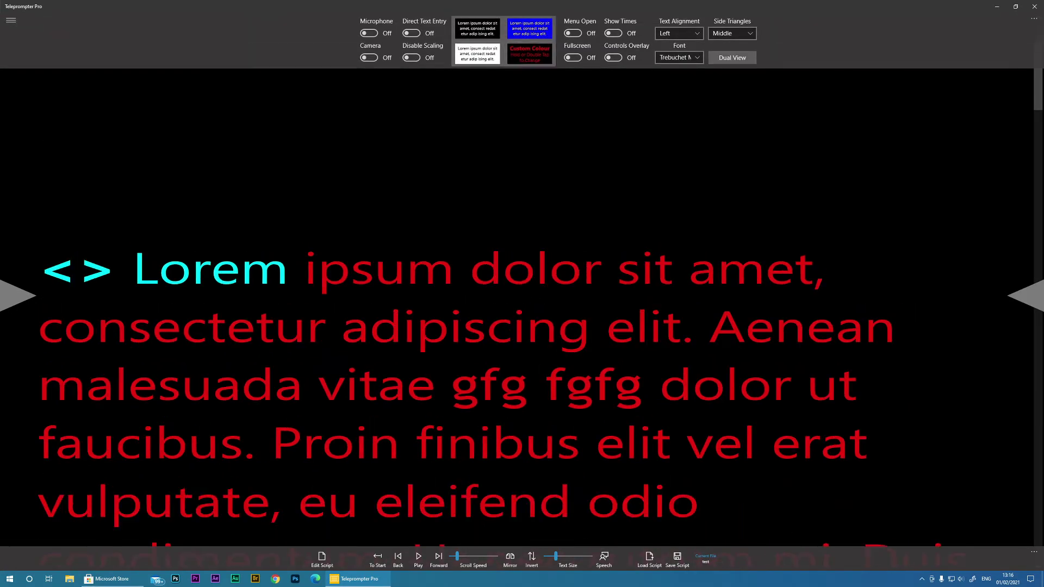
double_click(530, 54)
click(516, 208)
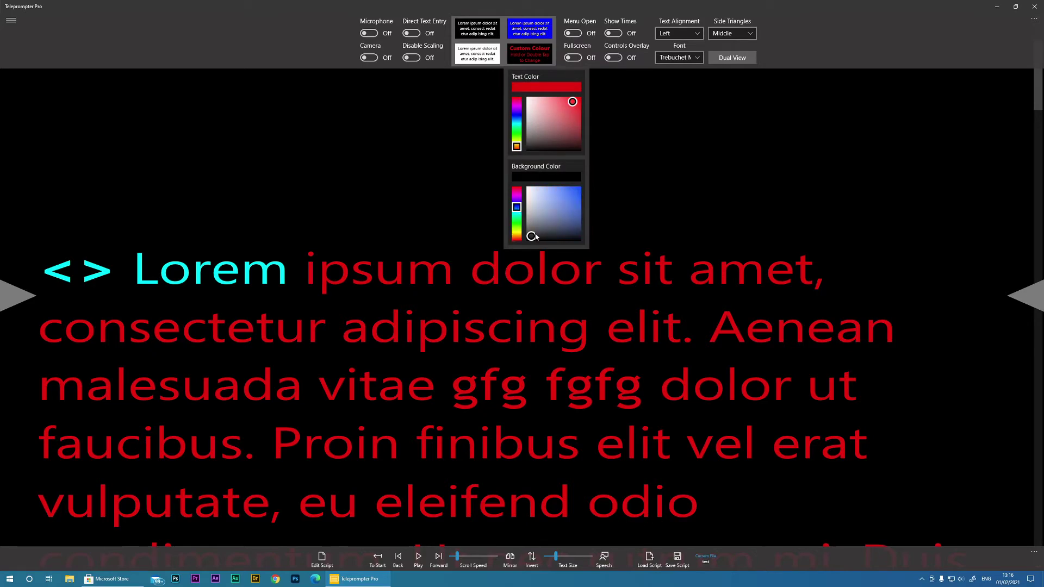
drag(532, 237, 558, 208)
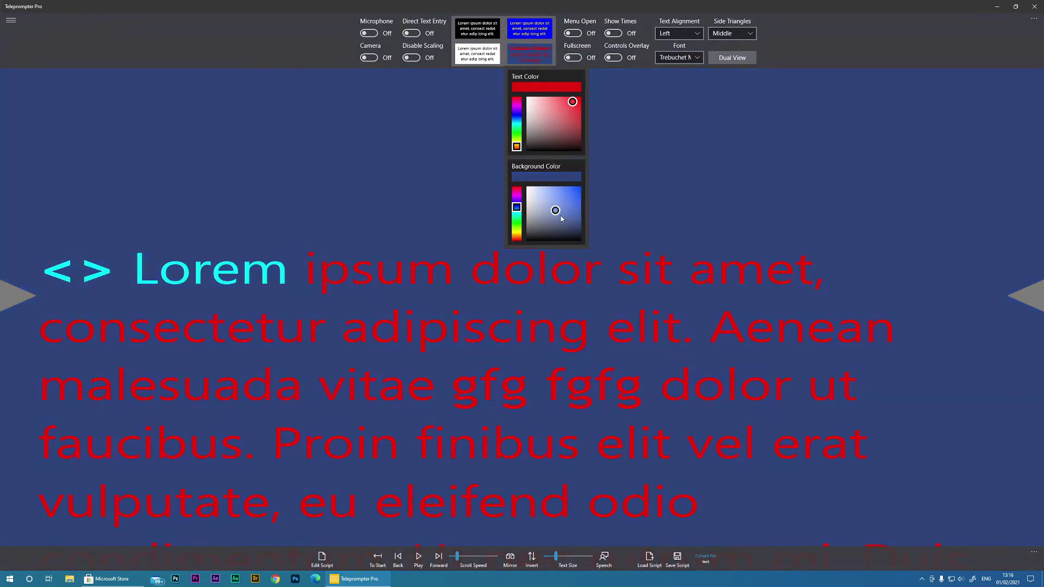
click(599, 123)
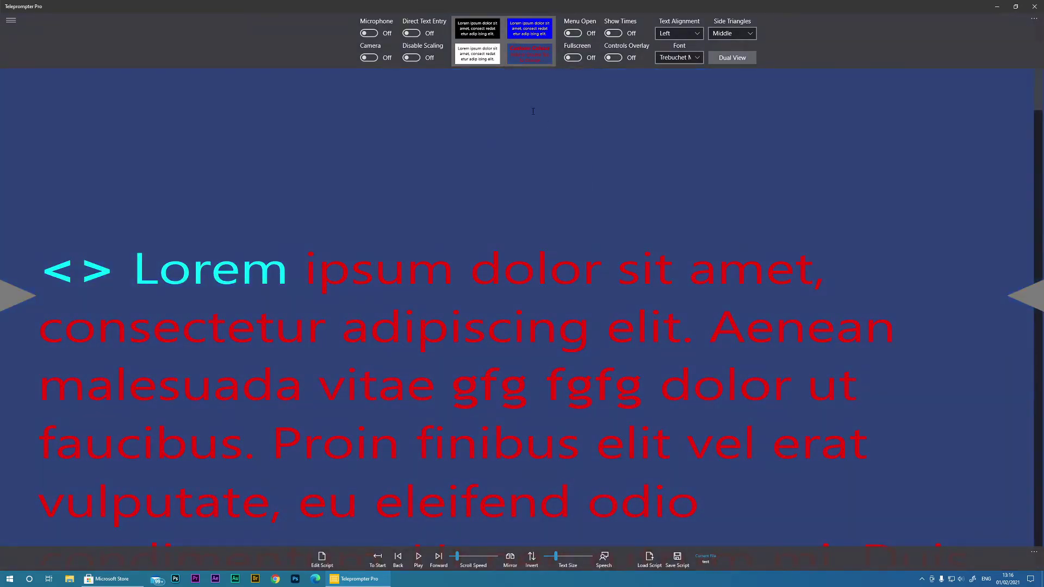
click(475, 30)
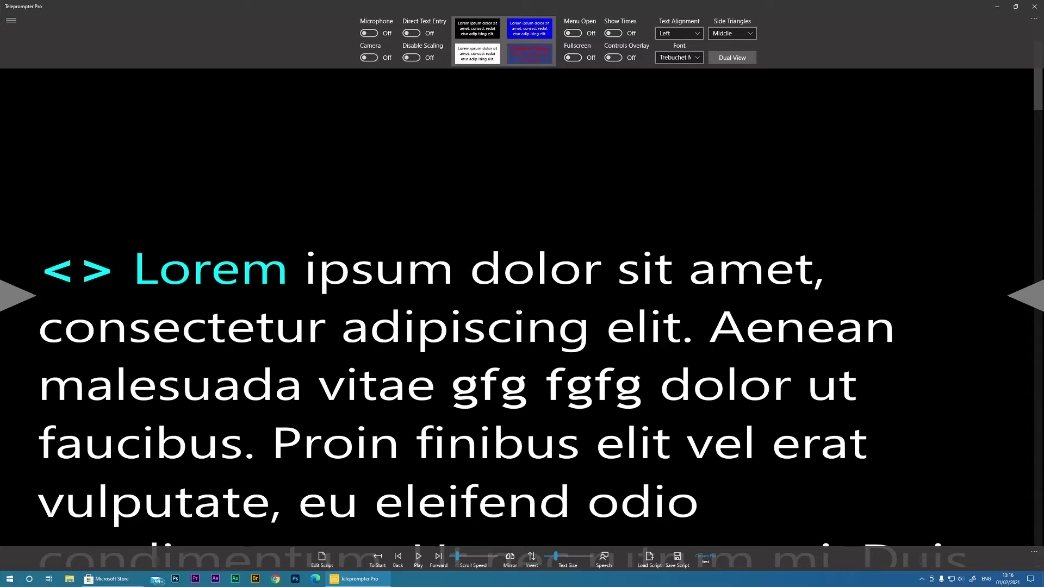
Step: Play the script, pausing and resuming with Space and the Play/Pause button, ending paused
key(space)
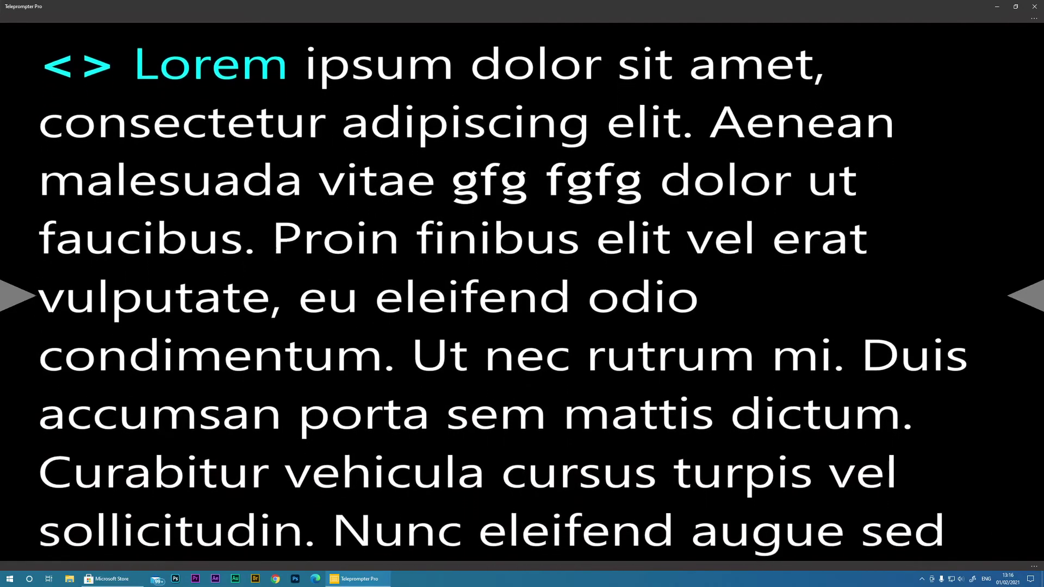
key(space)
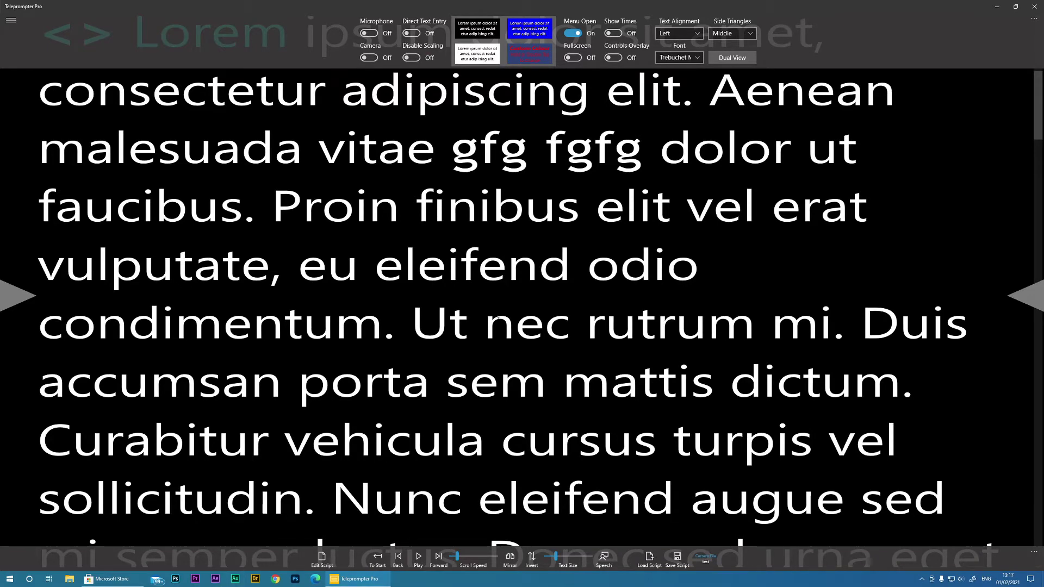
key(space)
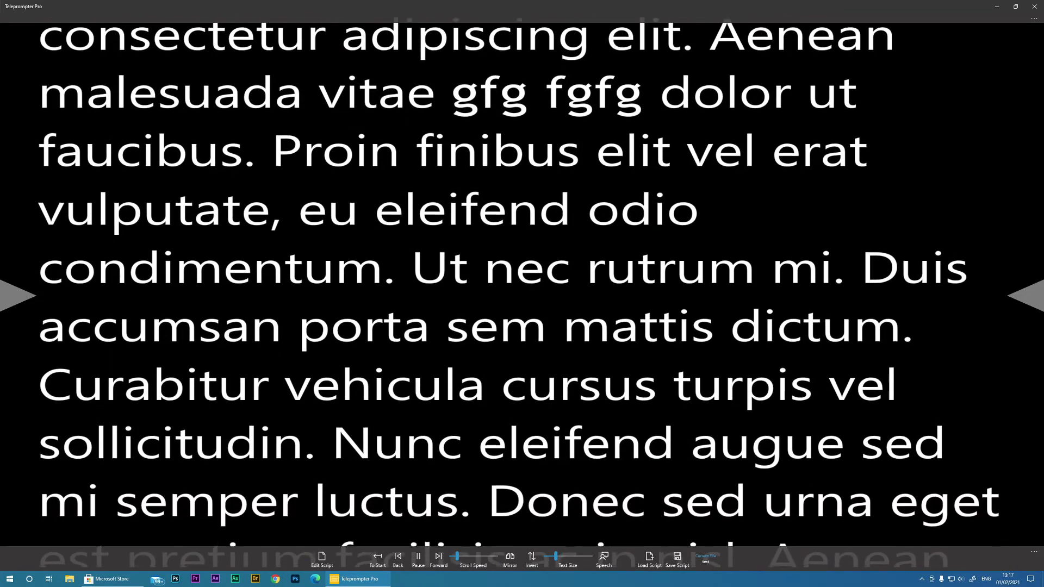
click(415, 565)
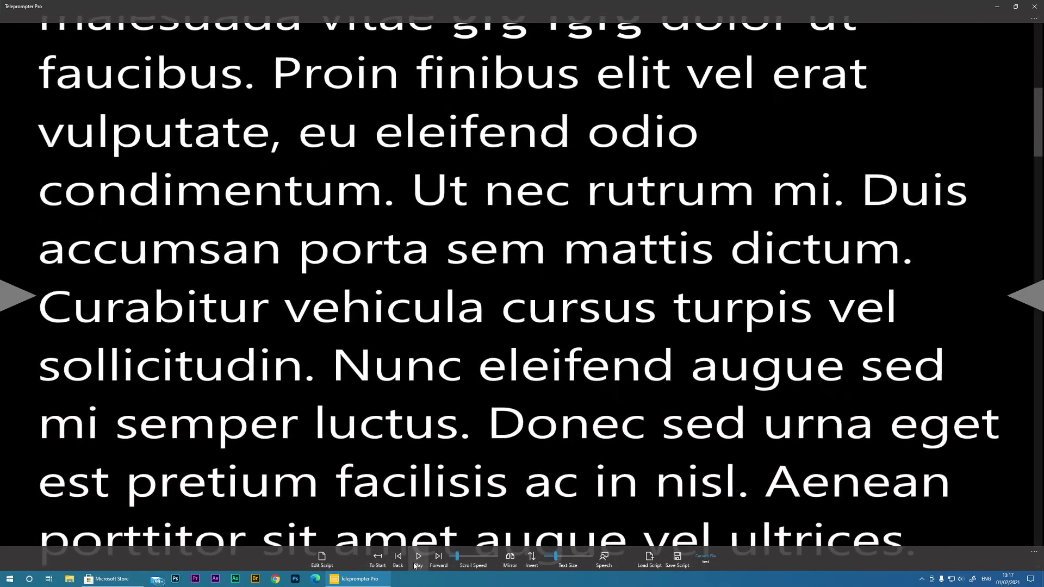
click(418, 560)
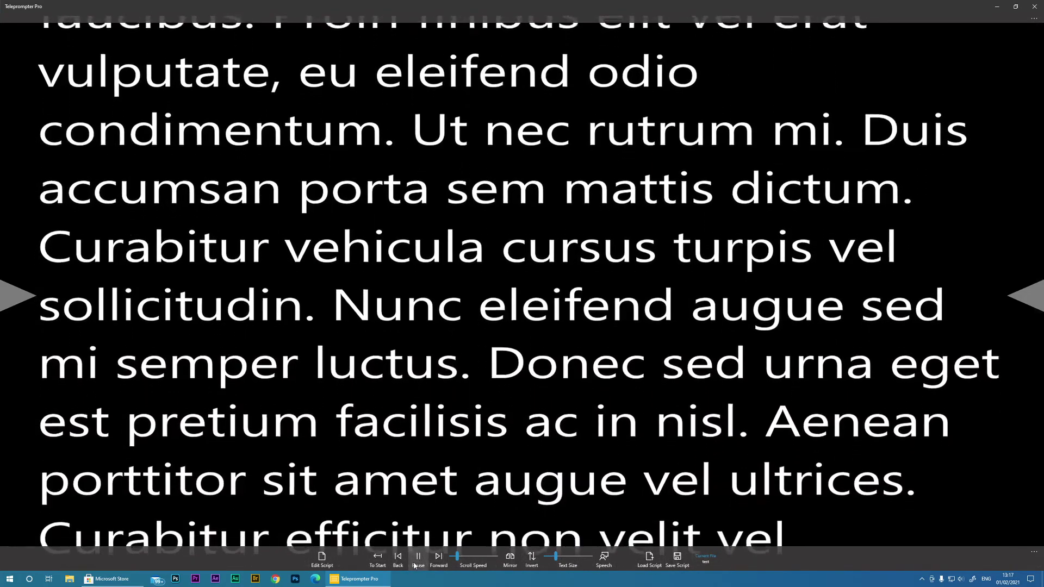
click(416, 563)
click(418, 562)
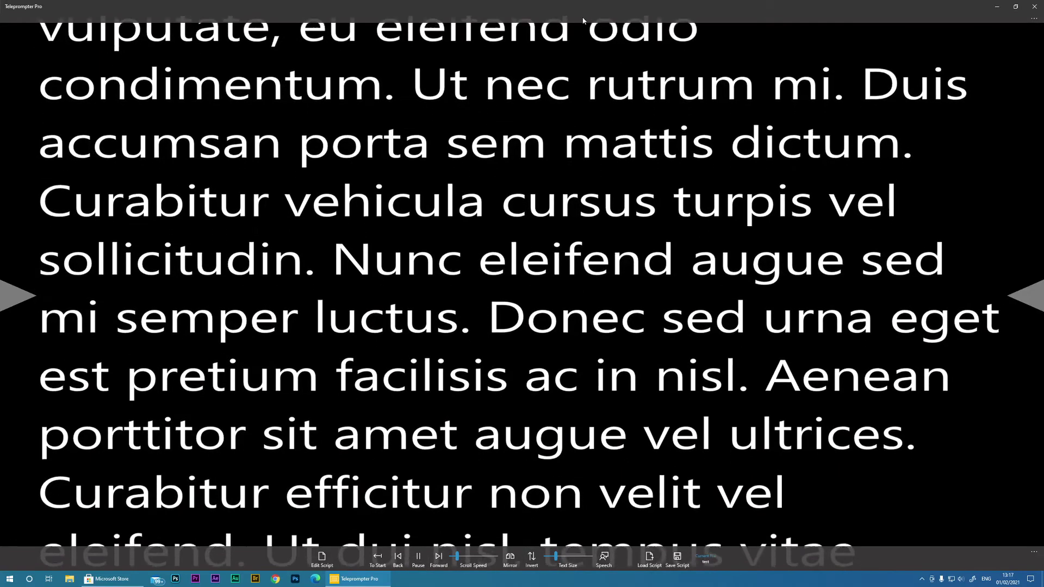
mouse_move(584, 21)
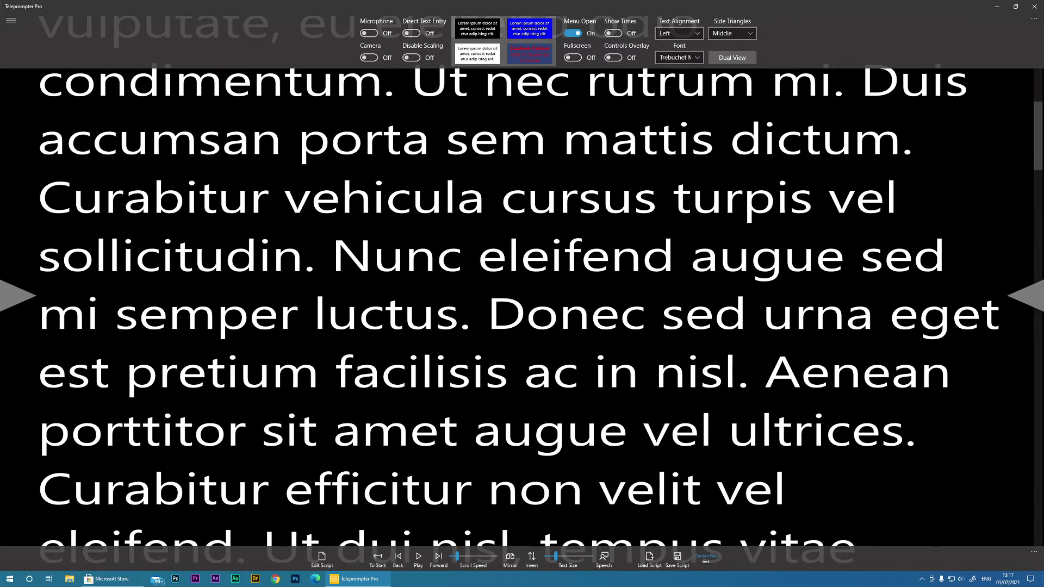
click(572, 58)
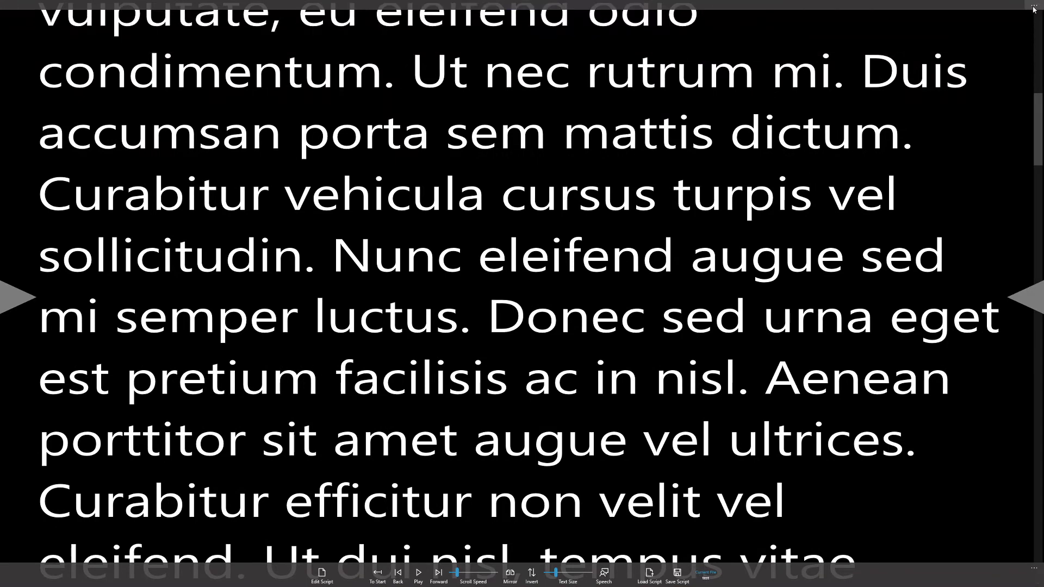
click(578, 48)
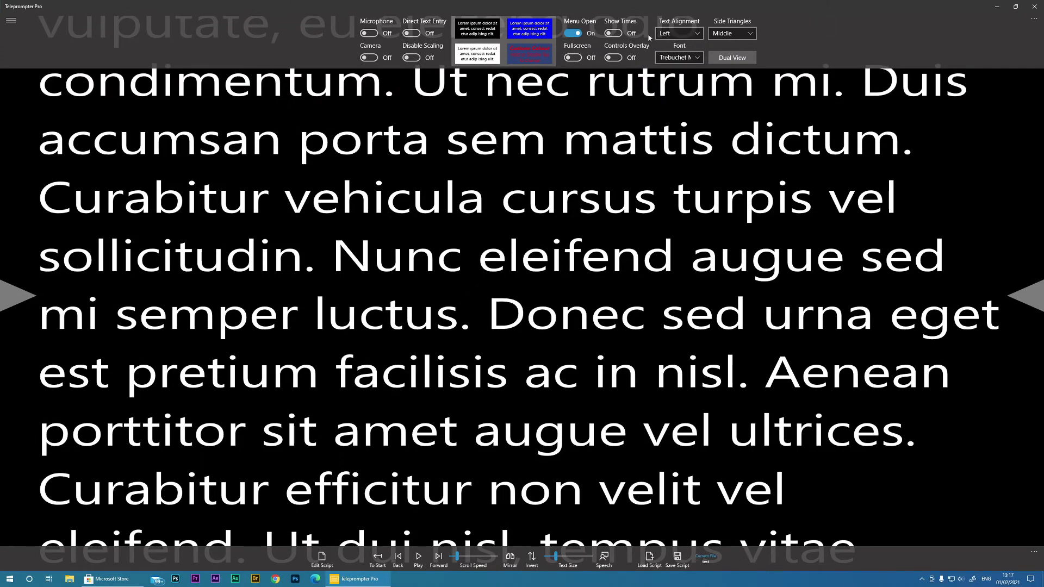
click(613, 33)
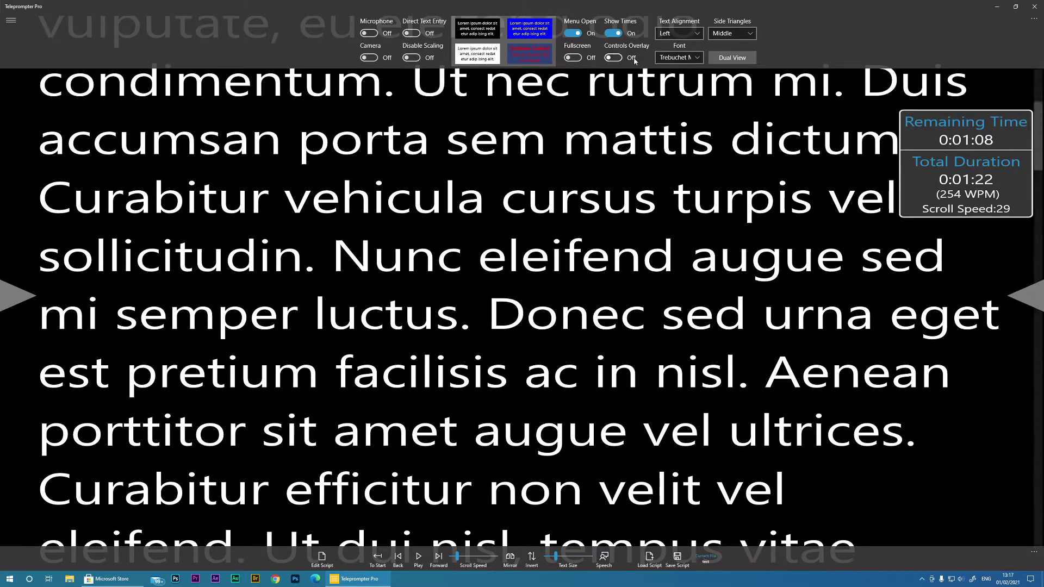
click(615, 33)
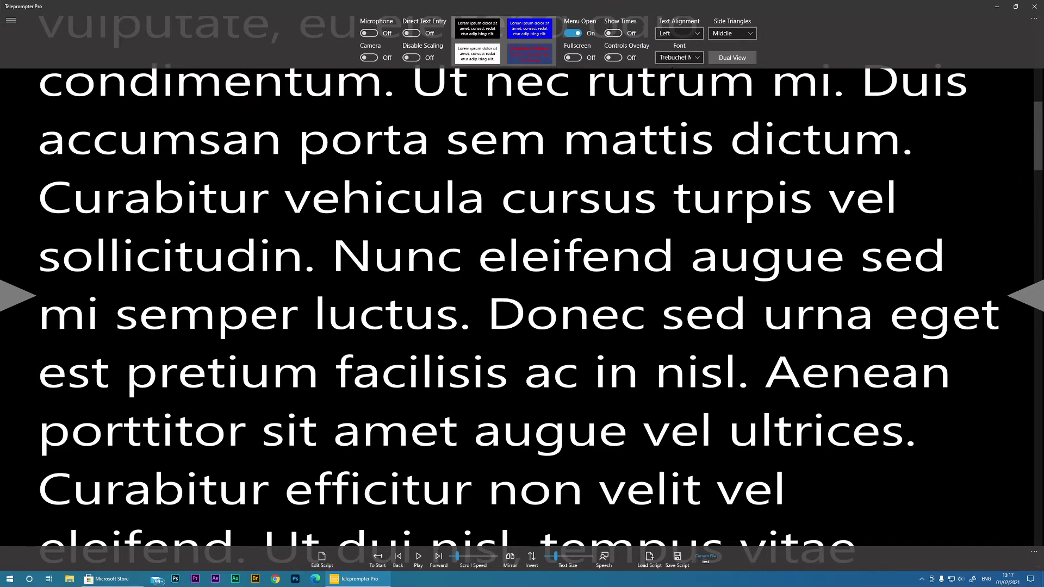
Step: Enable Controls Overlay, play and pause the script once, then open Text Alignment
click(614, 57)
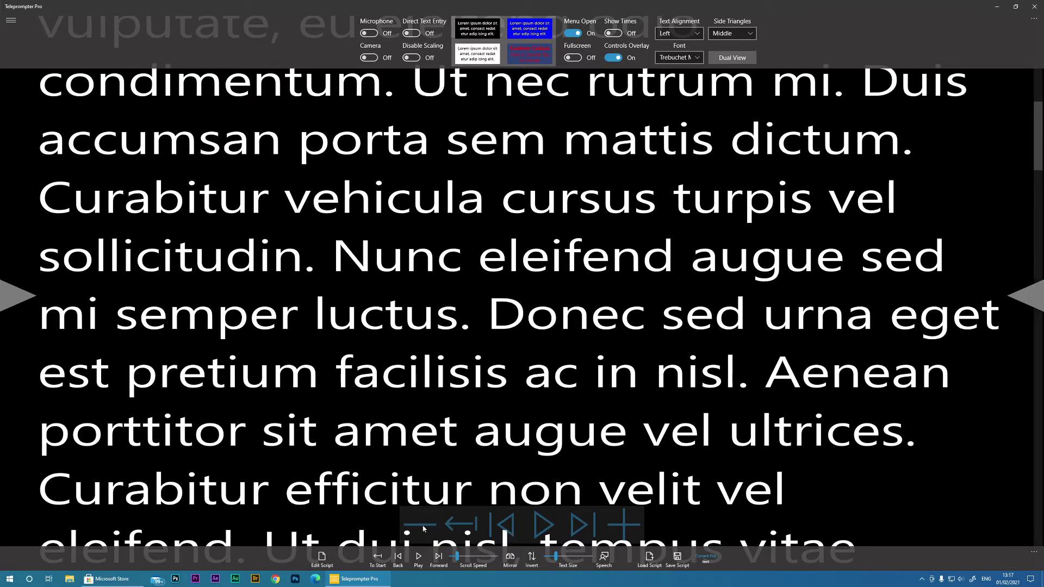
click(542, 527)
click(540, 525)
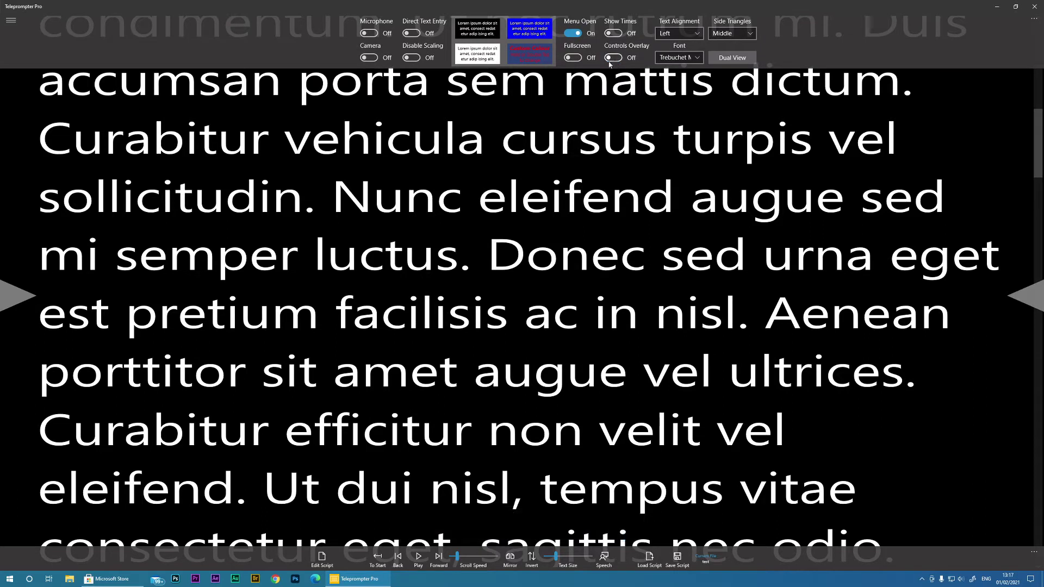
click(698, 34)
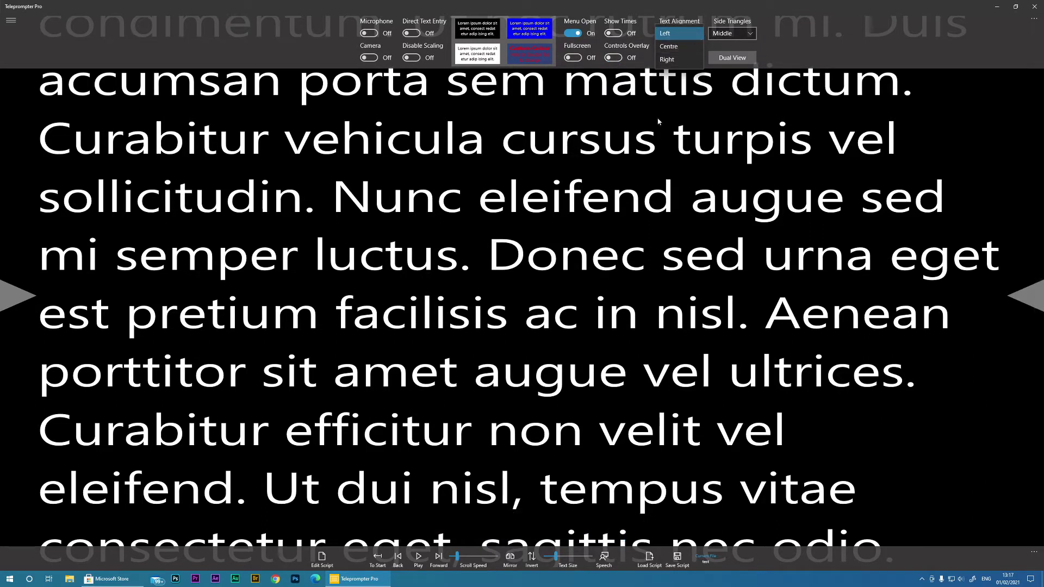
Step: Keep the text aligned left and the font as Trebuchet MS
click(728, 23)
click(690, 58)
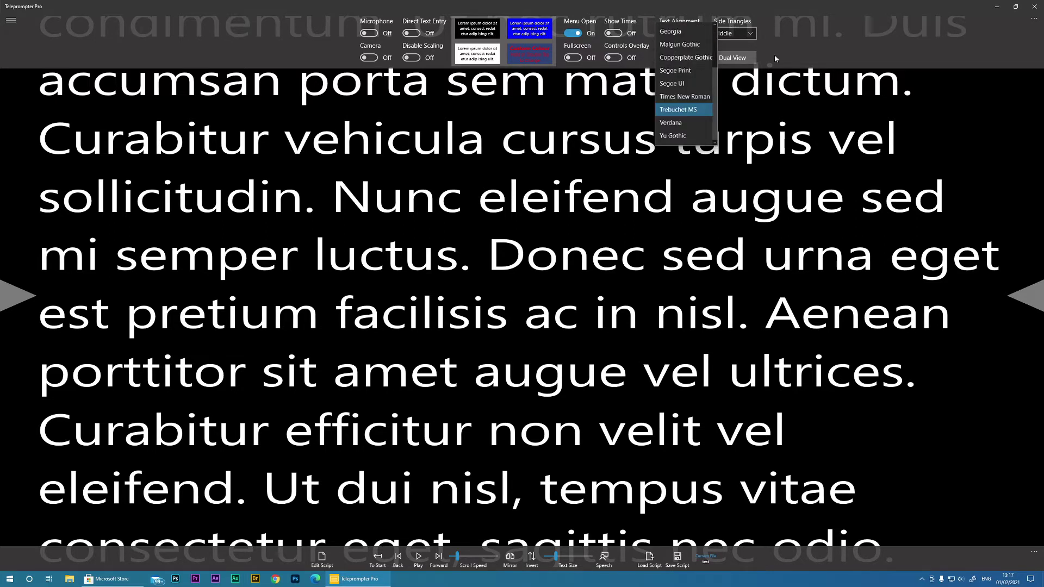
click(806, 54)
Step: Try the Top, Middle, Bottom and Off side-triangle placements
click(734, 34)
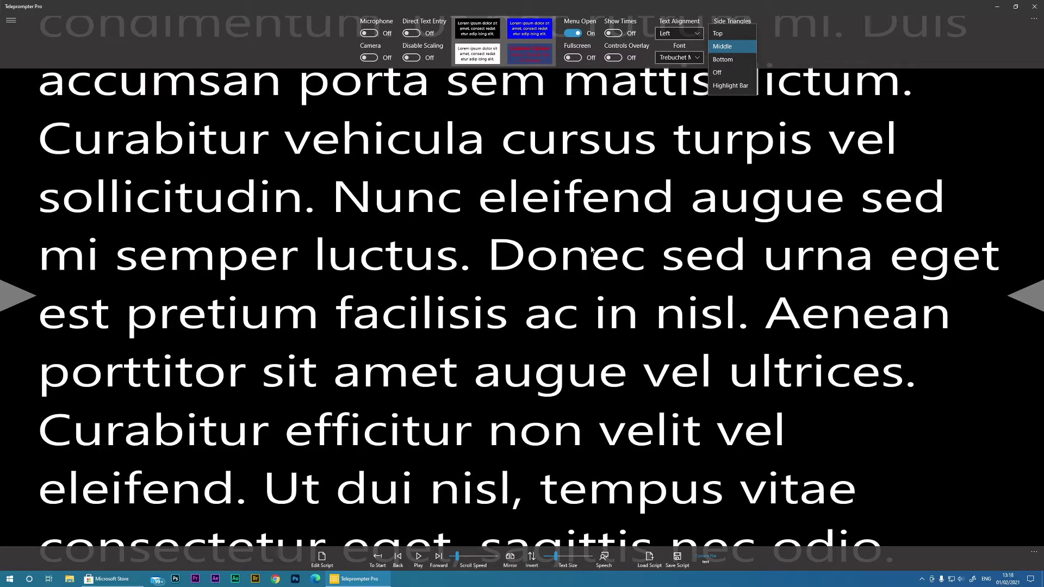
click(734, 34)
click(736, 35)
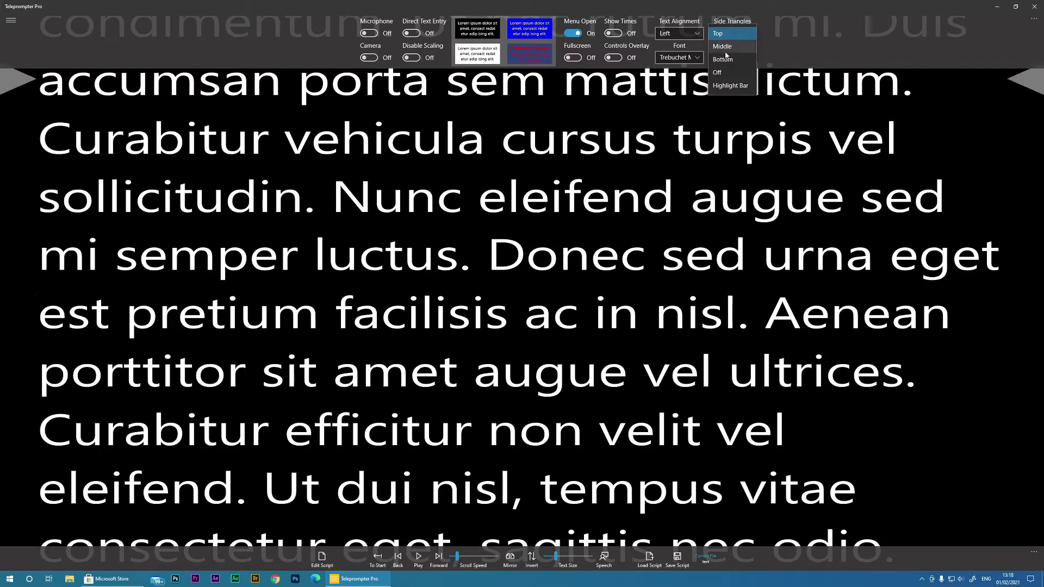
click(726, 46)
click(729, 34)
click(729, 60)
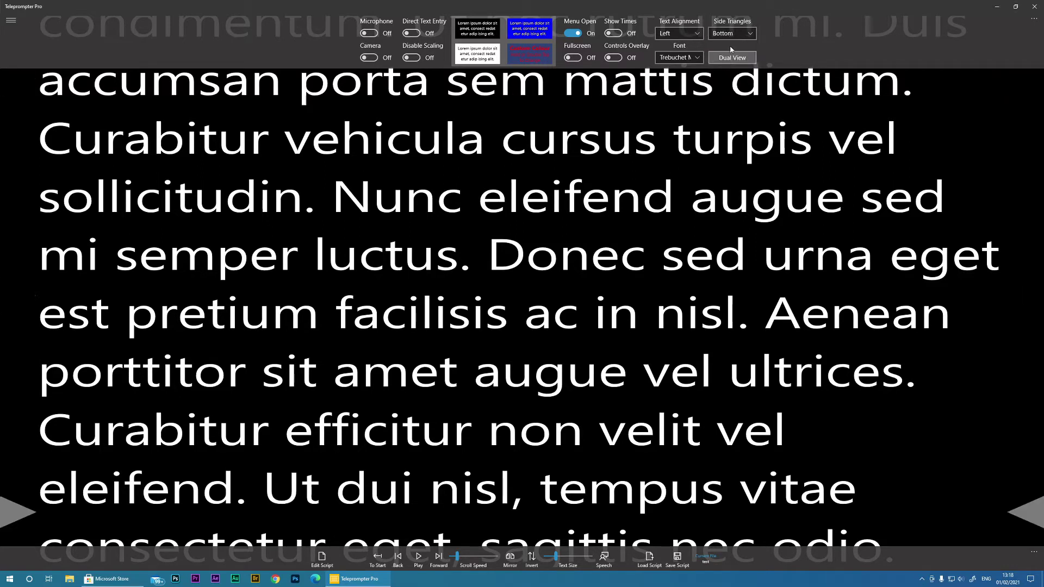
click(734, 34)
click(723, 72)
Step: Try Highlight Bar and Middle, then set the side triangles to Top
click(738, 36)
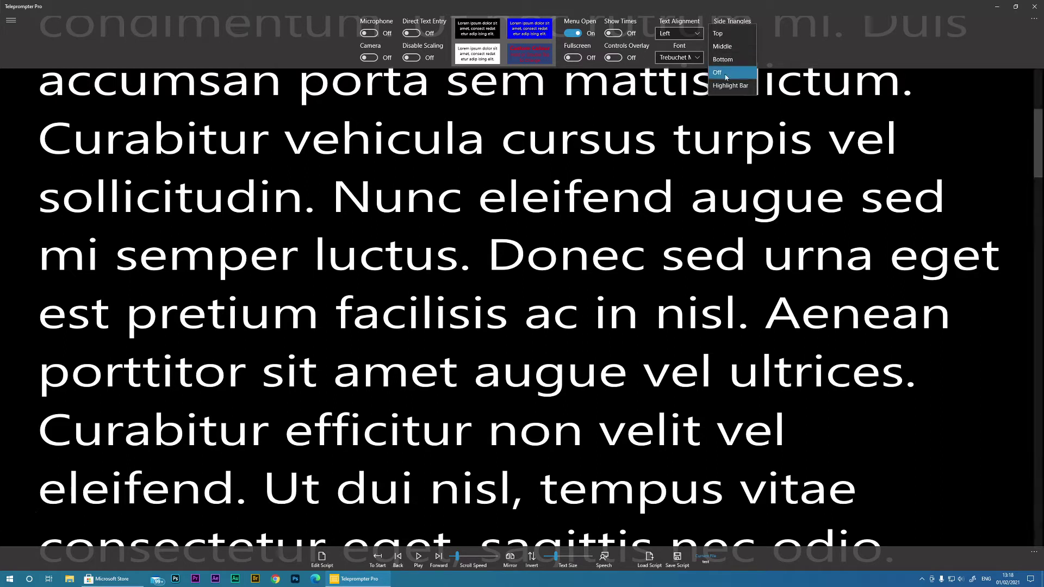
click(725, 83)
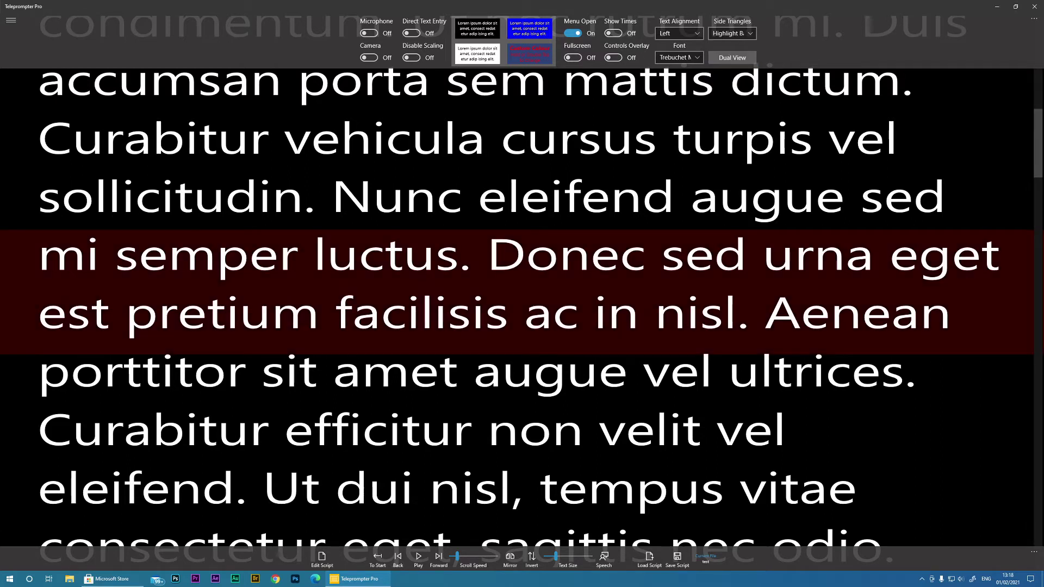
click(732, 34)
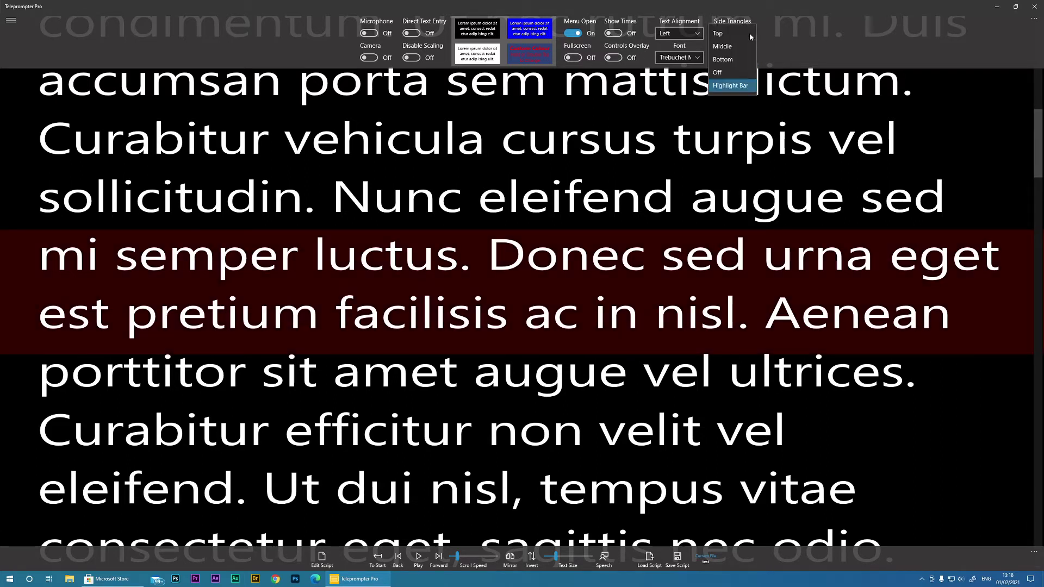
click(726, 48)
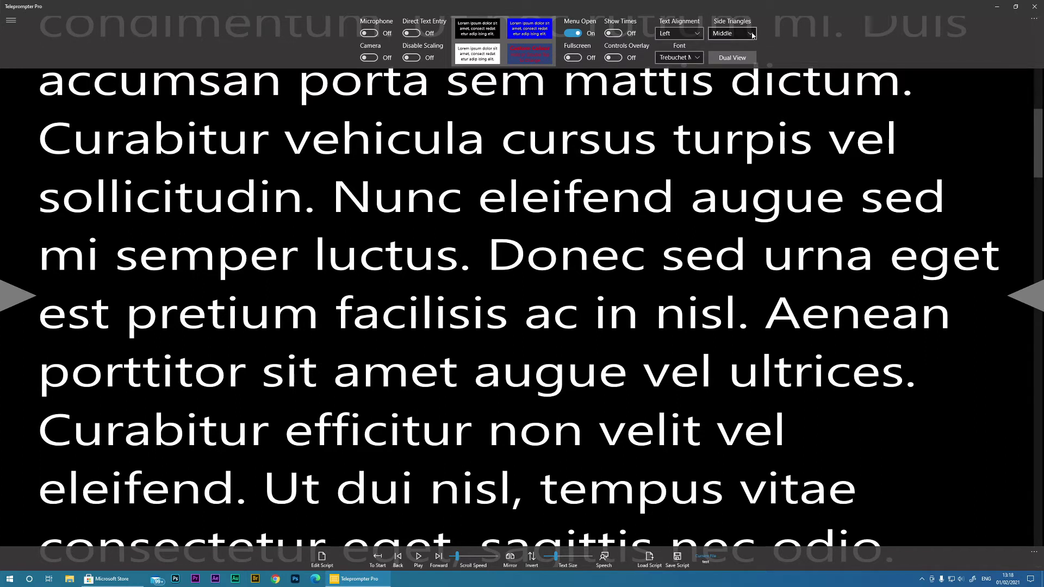
click(726, 34)
click(724, 36)
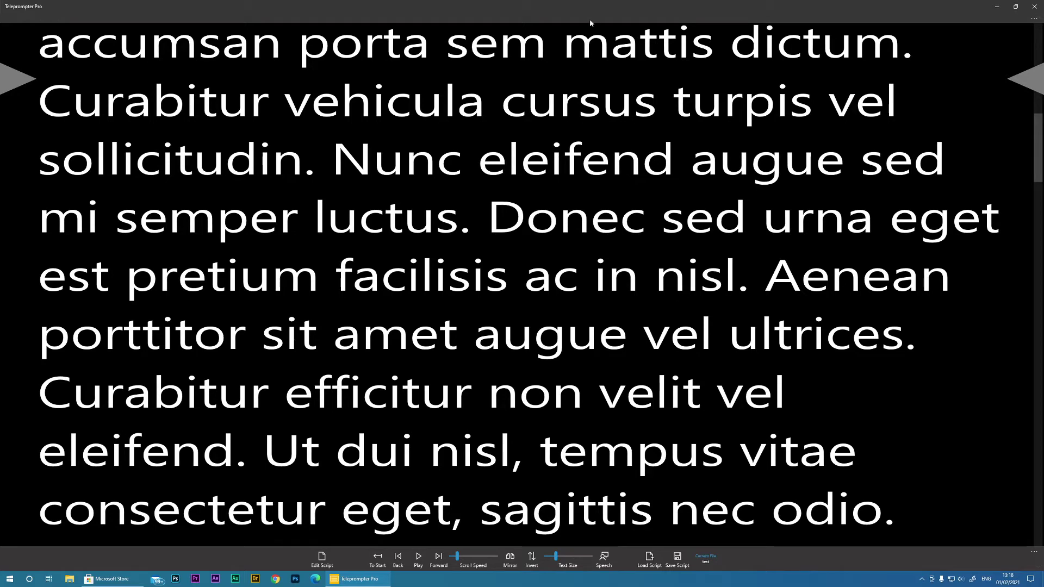
mouse_move(592, 23)
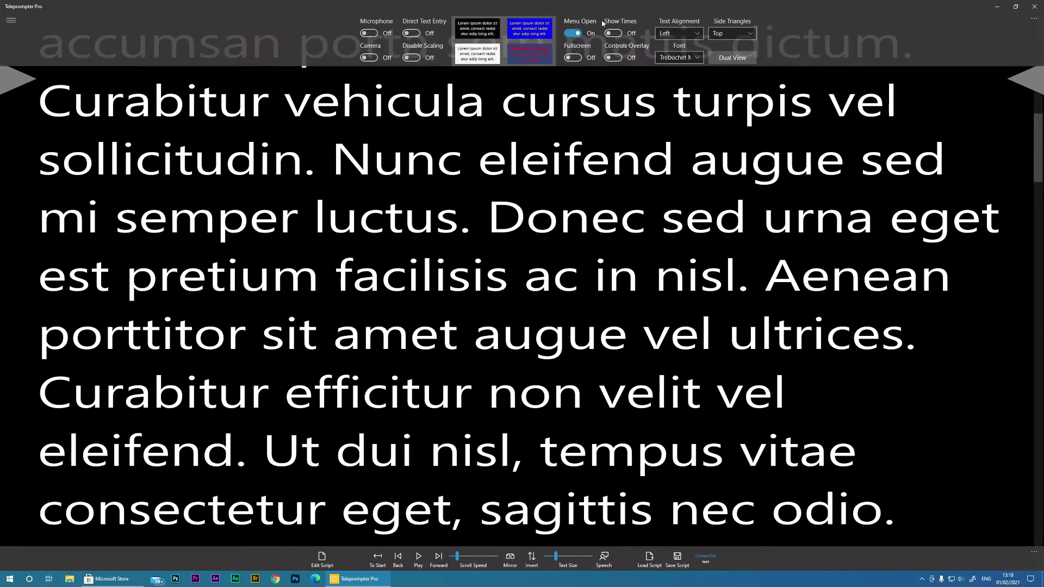
Step: Review the monitors offered for Dual View and cancel without connecting one
click(733, 60)
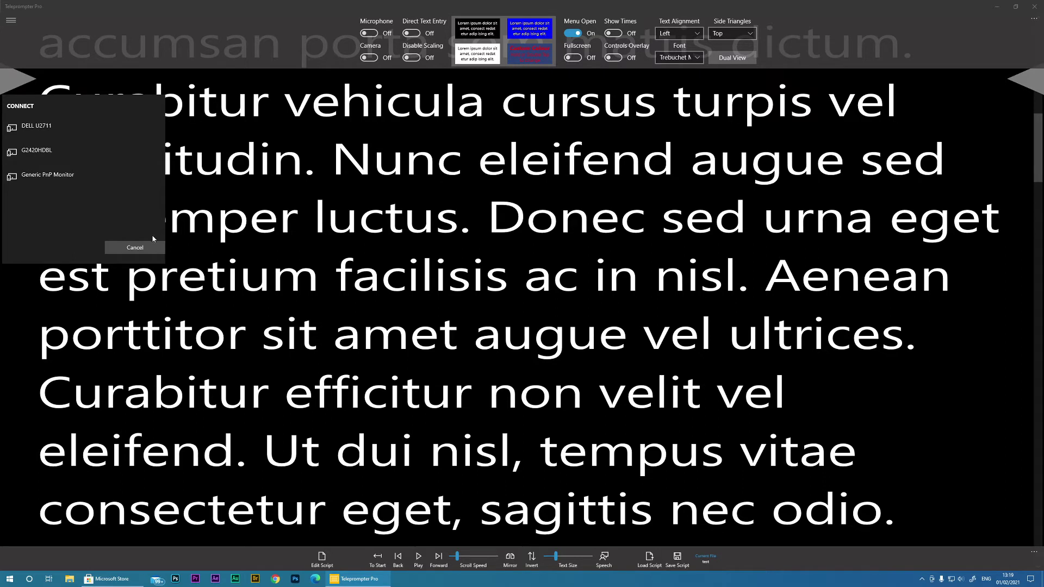
click(148, 248)
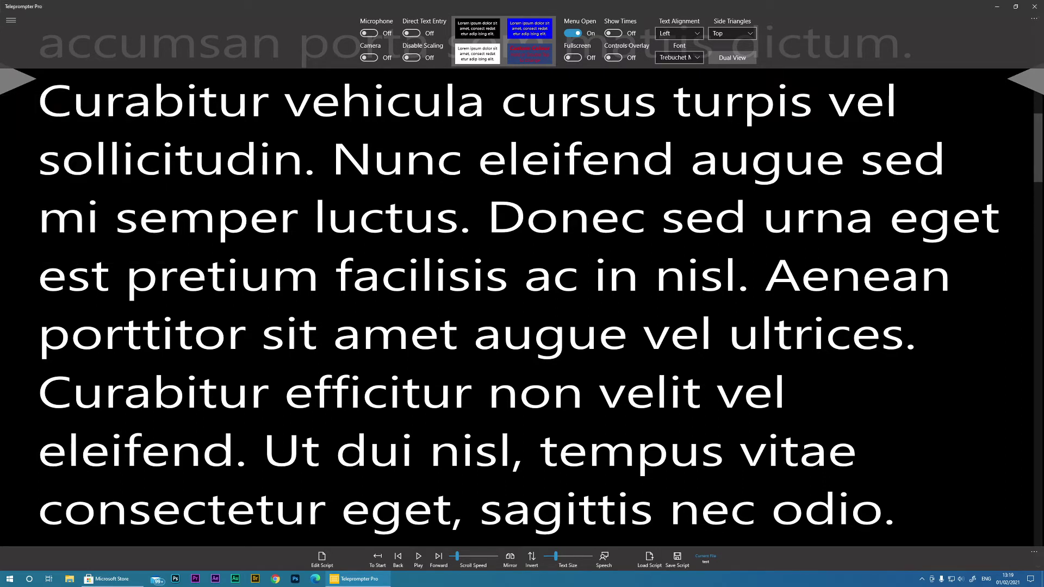
Step: Switch the camera On, try PowerToys VideoConference, then make HD Pro Webcam C920 the active camera
click(369, 58)
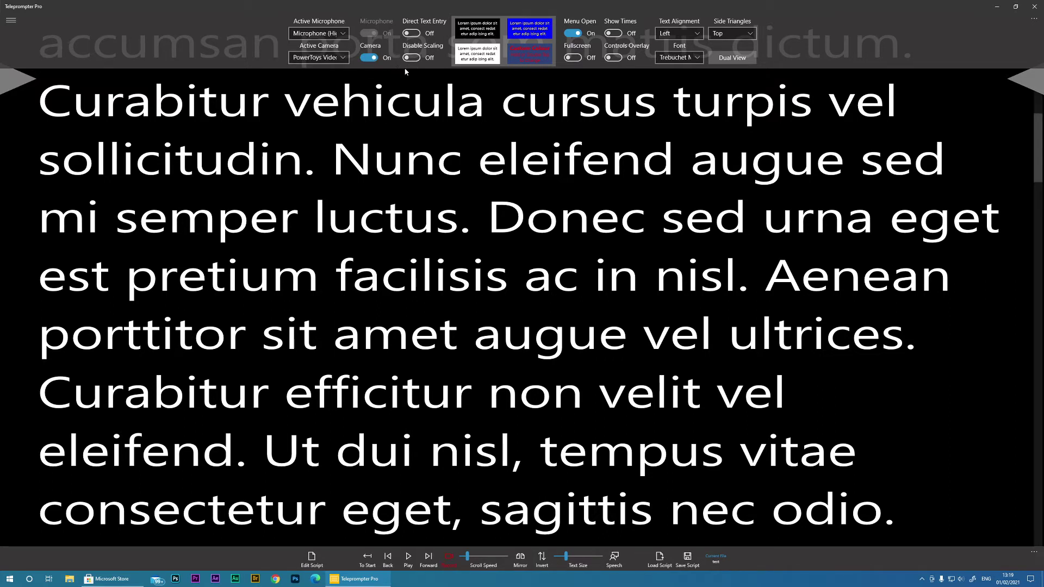
click(348, 58)
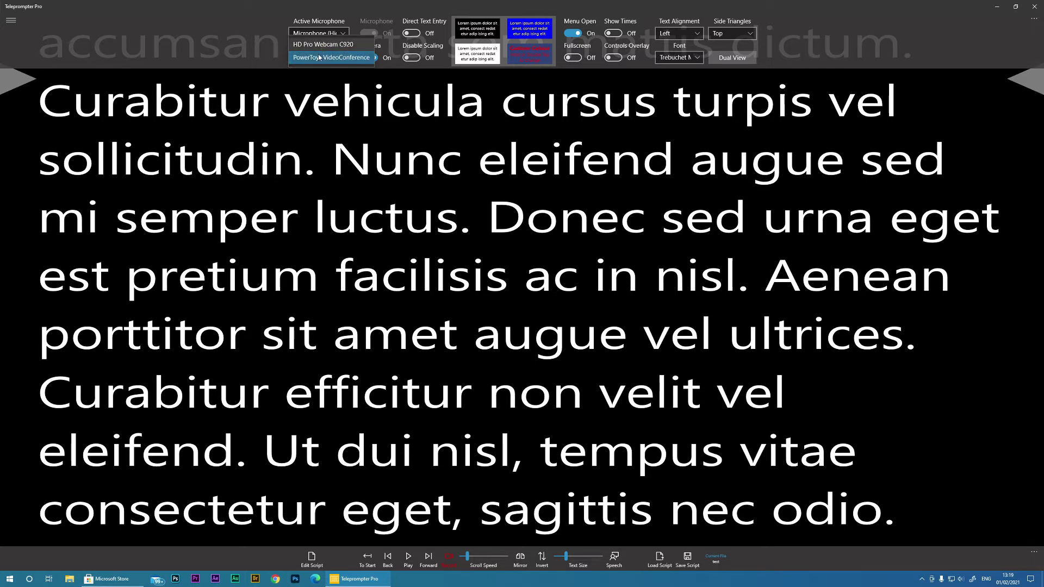
click(324, 58)
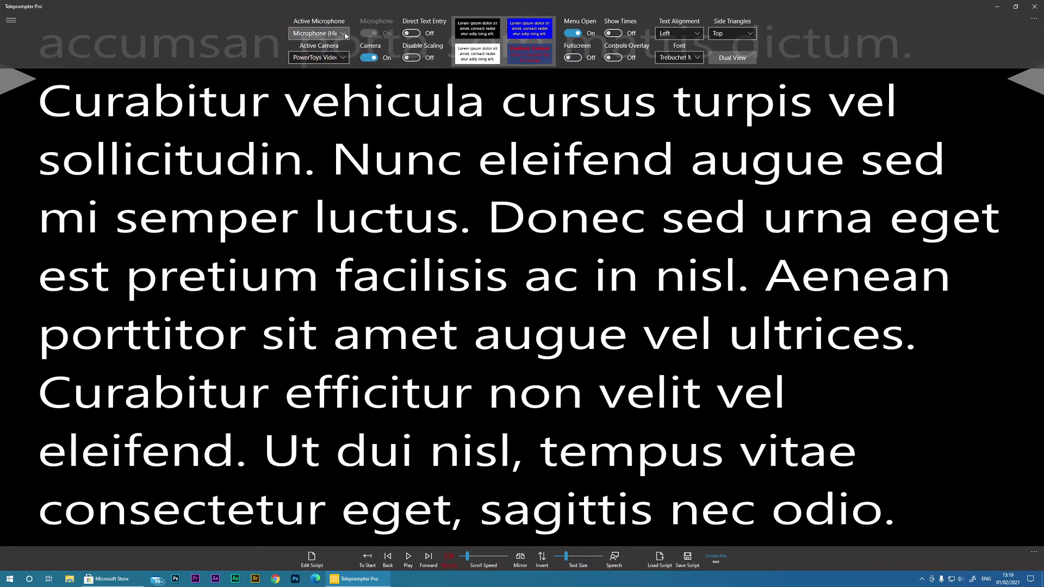
click(346, 36)
click(255, 41)
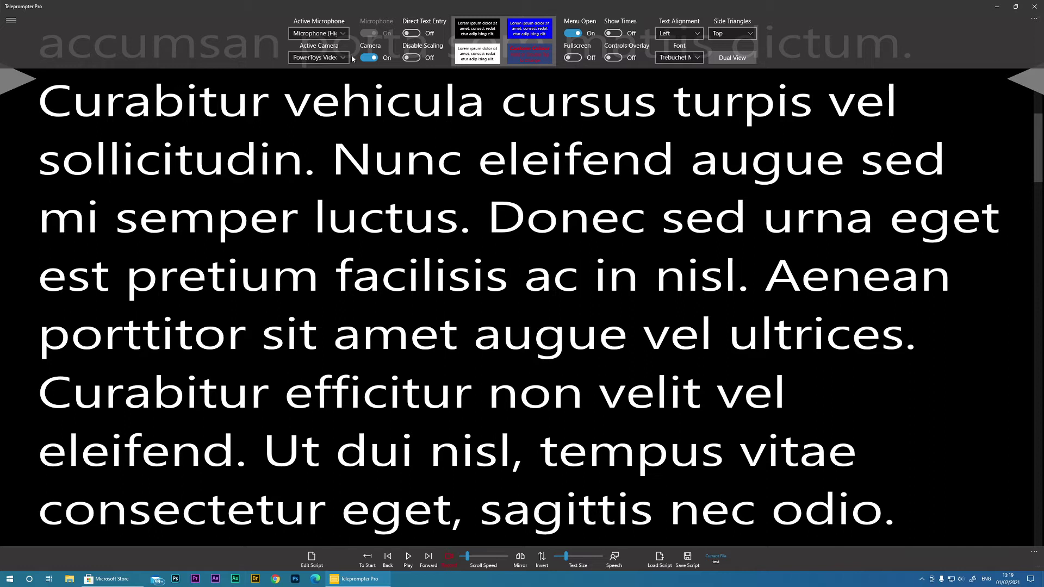
click(326, 57)
click(325, 44)
click(450, 558)
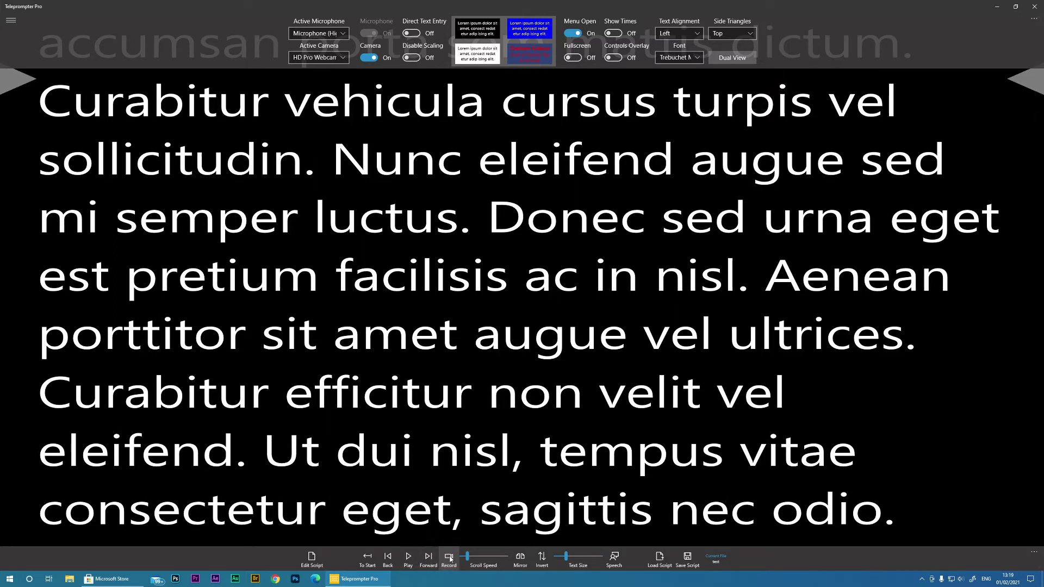
Step: Record and stop a short test take, preview it, then switch the camera Off
click(450, 557)
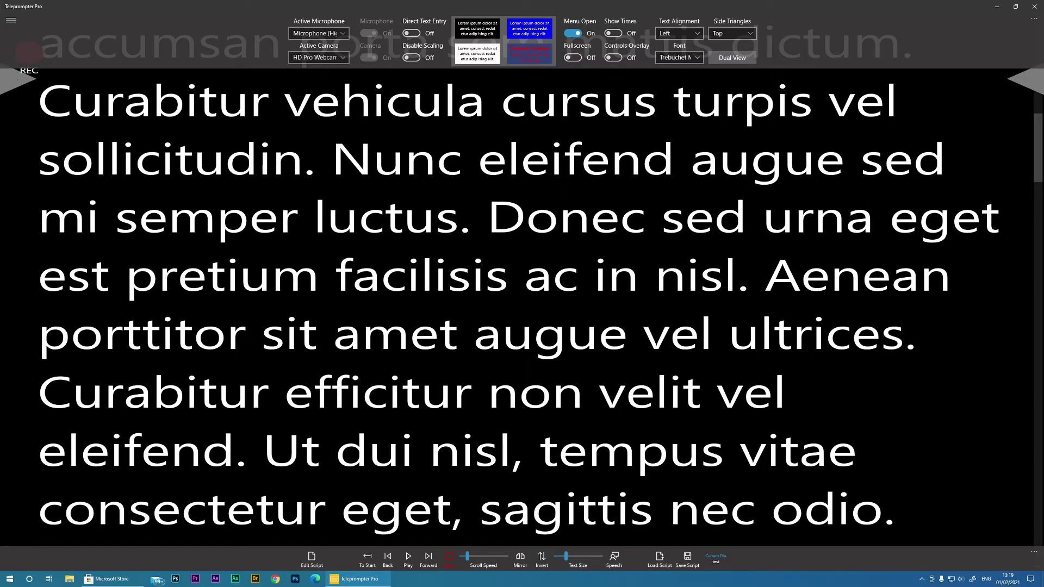
click(450, 557)
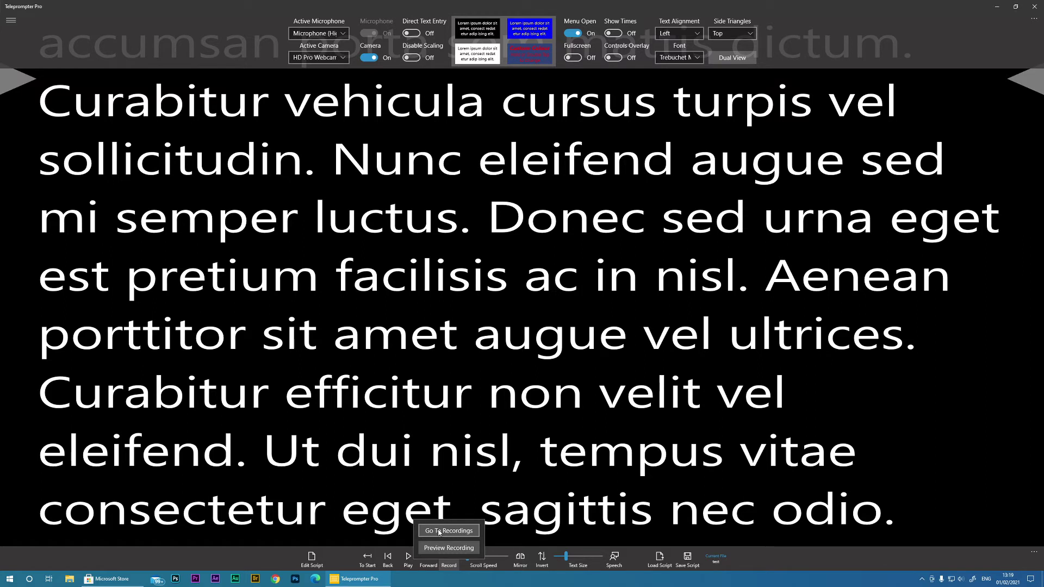
click(448, 548)
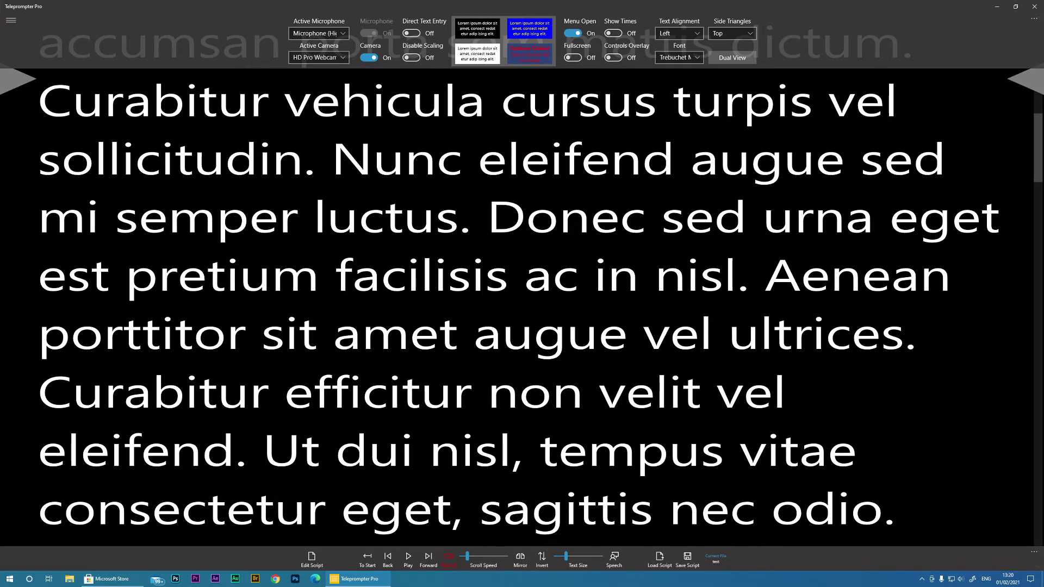
click(369, 60)
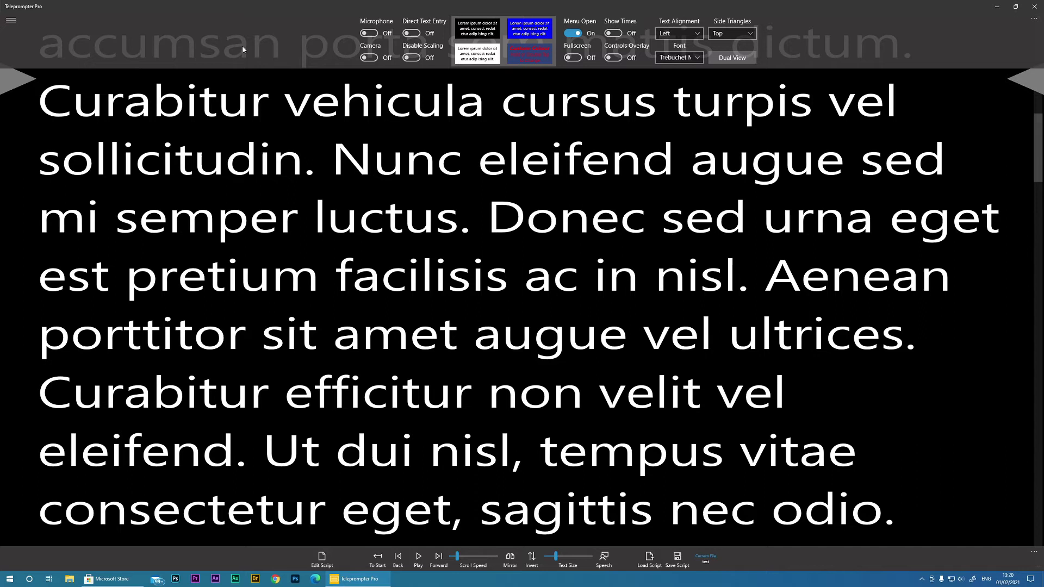
Step: Open the Settings panel and toggle Bottom Menu Open off and on, leaving it on
click(11, 20)
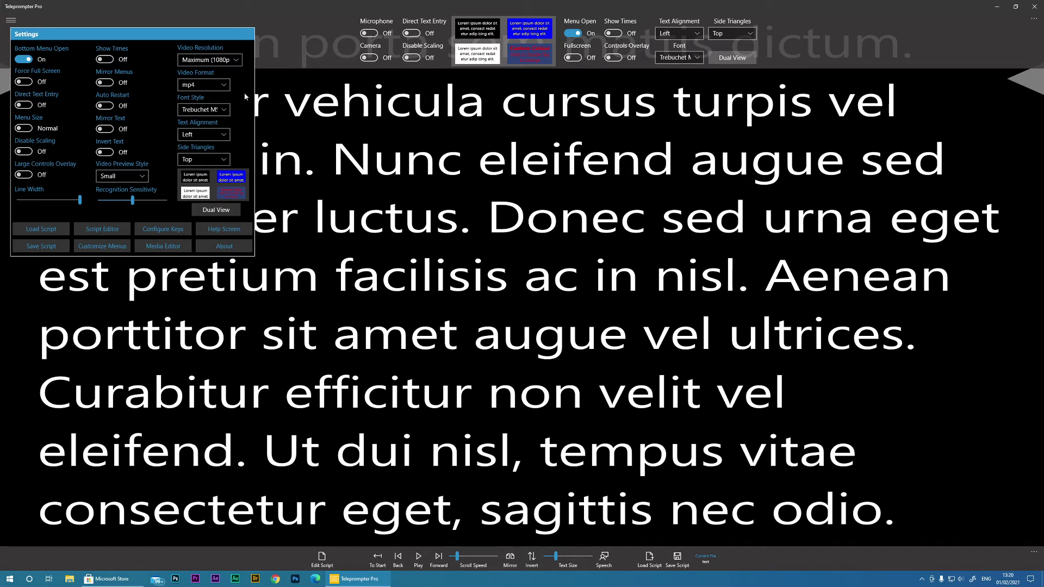
click(27, 60)
click(27, 61)
click(26, 61)
click(27, 61)
click(23, 60)
click(24, 60)
Step: Flip Menu Size between Maximise and Normal, finishing at Normal
click(24, 128)
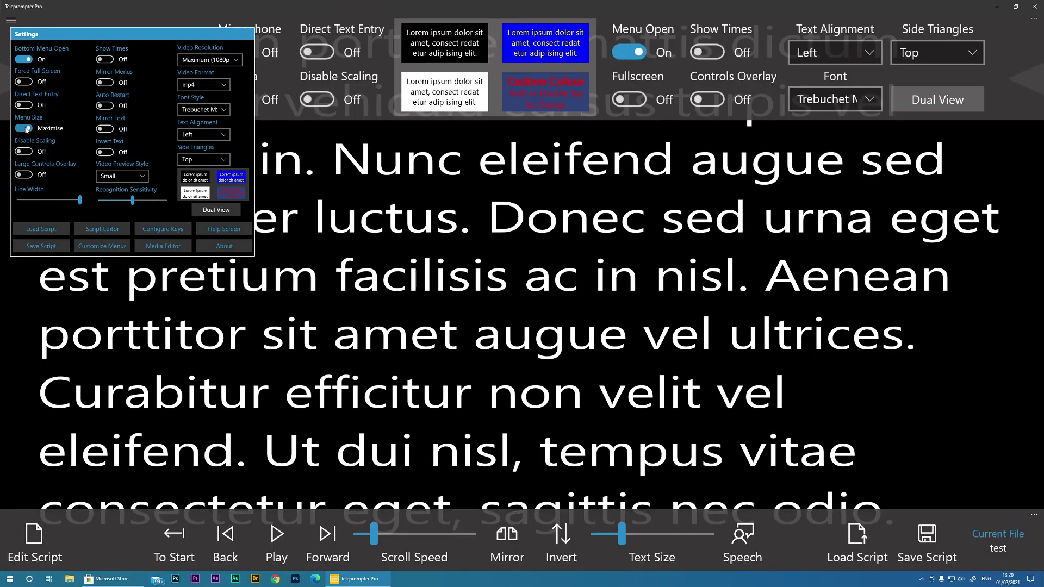
click(24, 128)
click(24, 128)
click(25, 128)
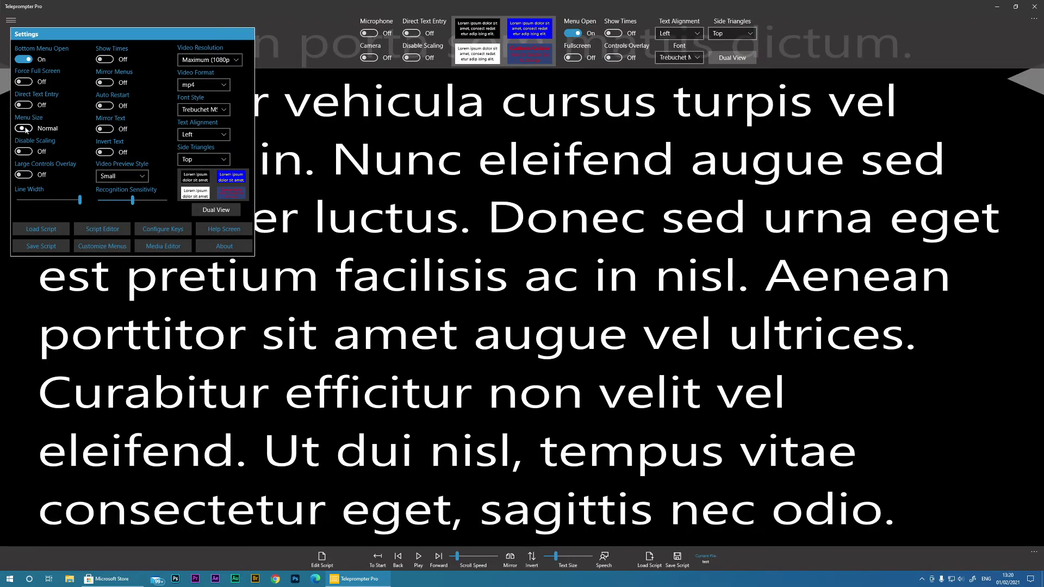
click(25, 129)
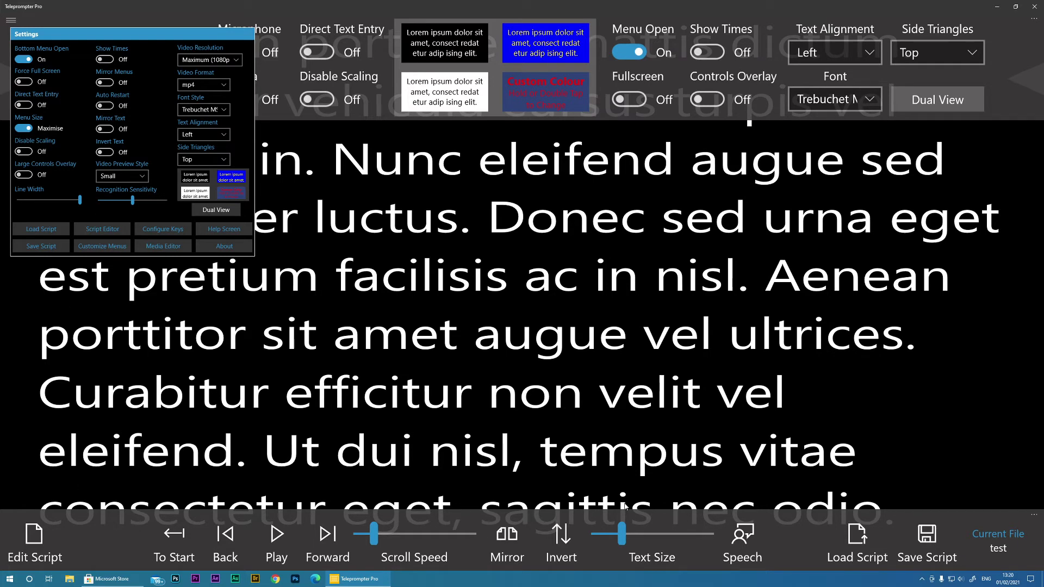
click(23, 128)
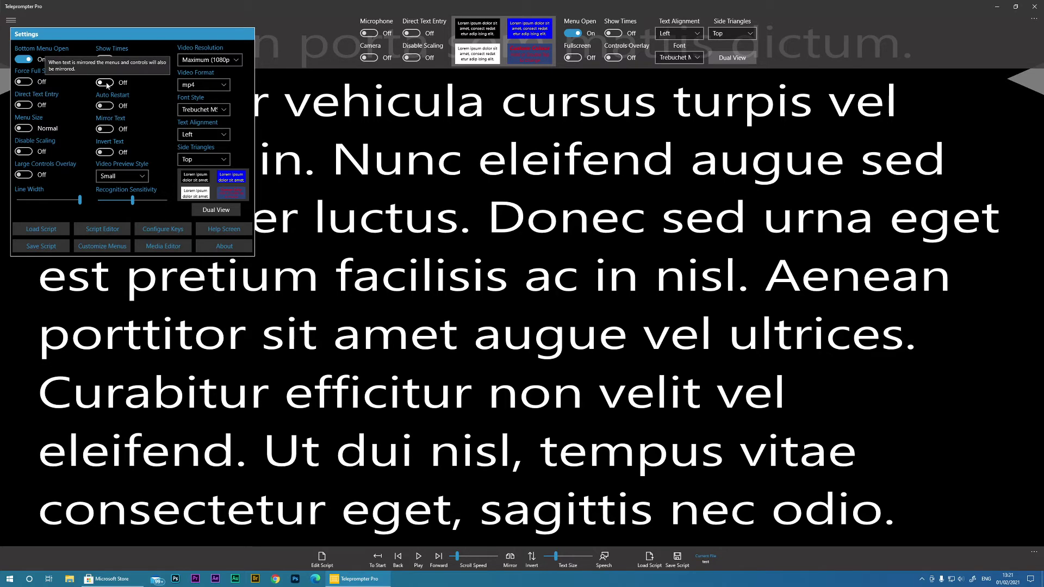
Step: Close Settings and toggle script mirroring until the text reads normally
click(510, 564)
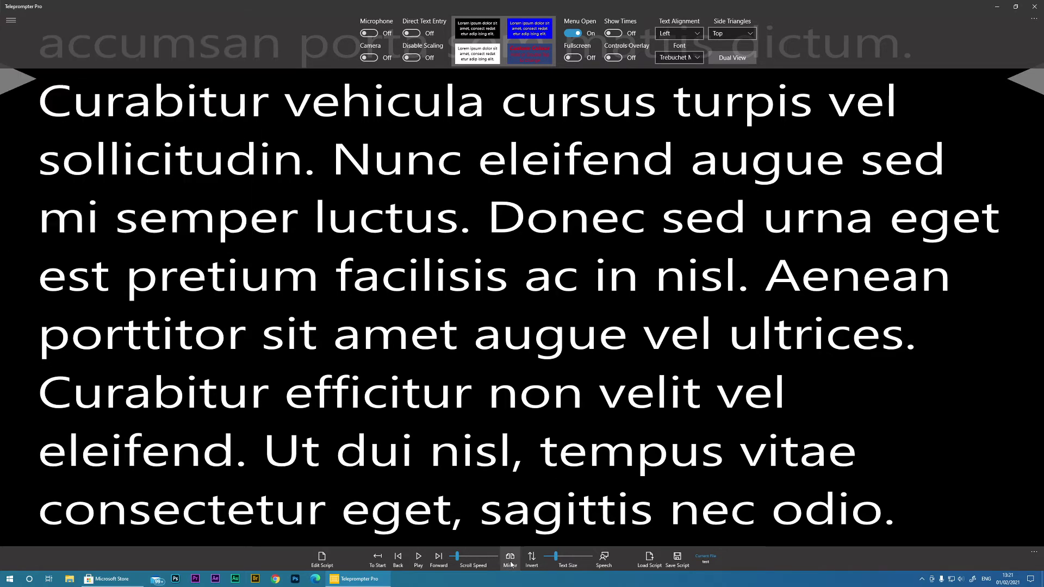
click(512, 566)
click(511, 566)
click(511, 566)
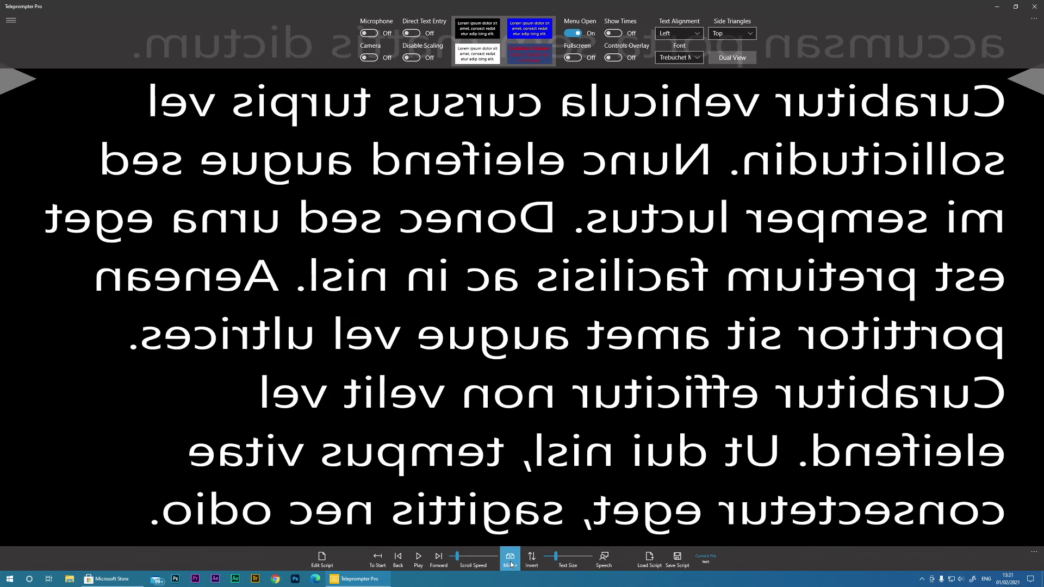
click(511, 566)
Step: Try Mirror Menus, return script and menus to normal orientation, and reopen Settings
click(11, 20)
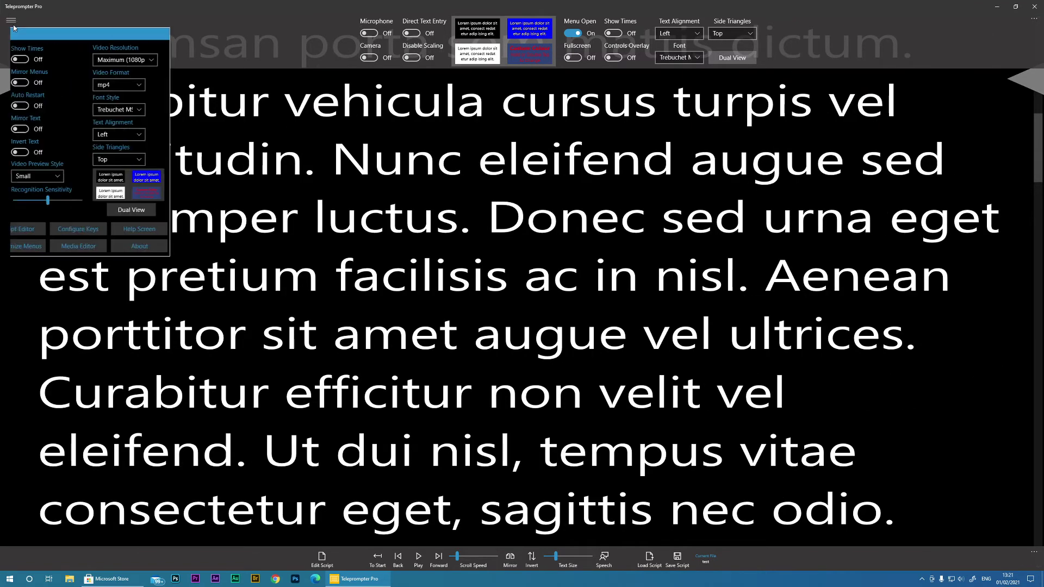
click(113, 84)
click(113, 83)
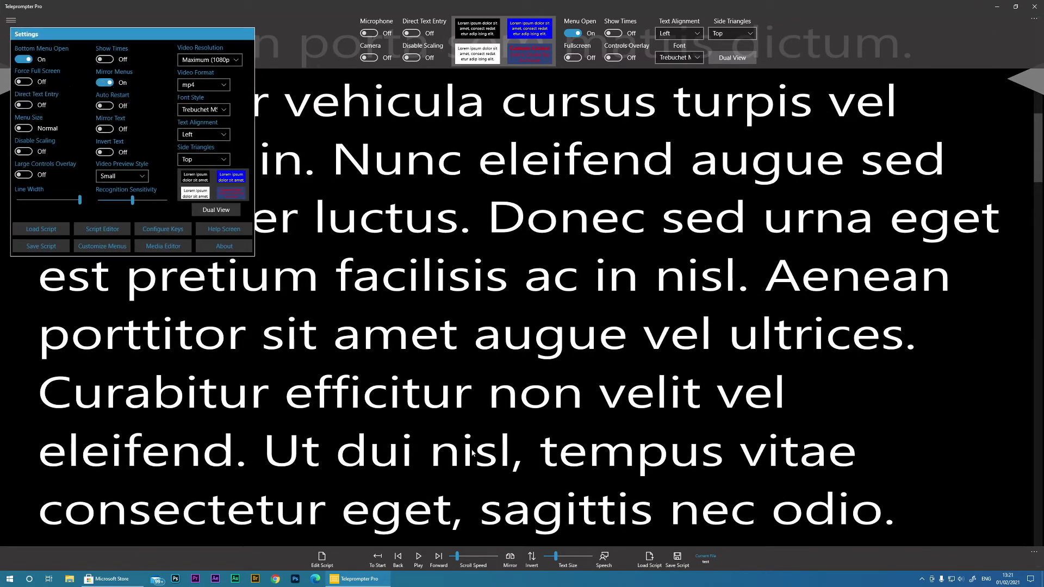
click(511, 566)
click(511, 566)
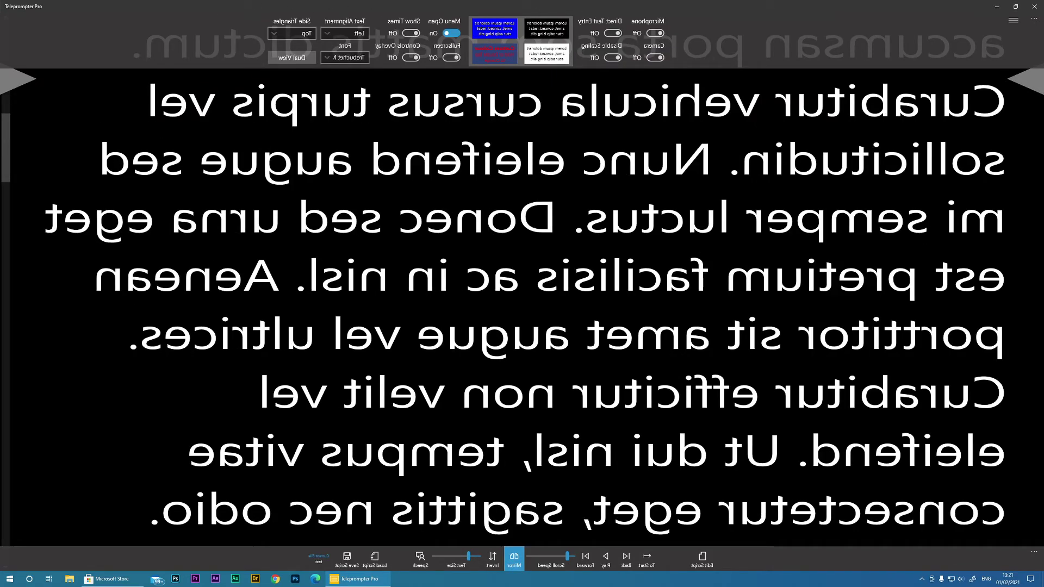
click(514, 560)
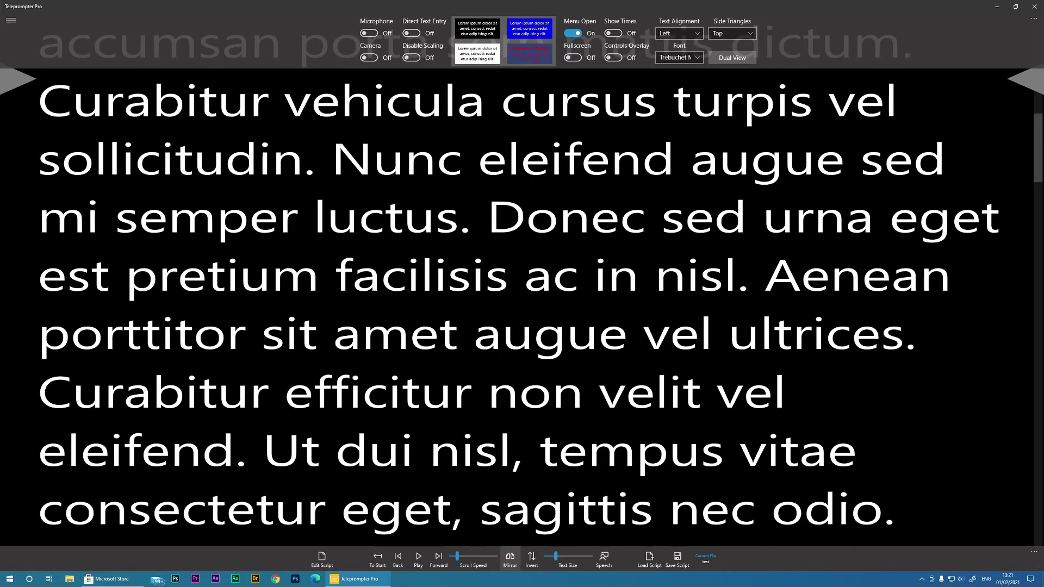
click(11, 21)
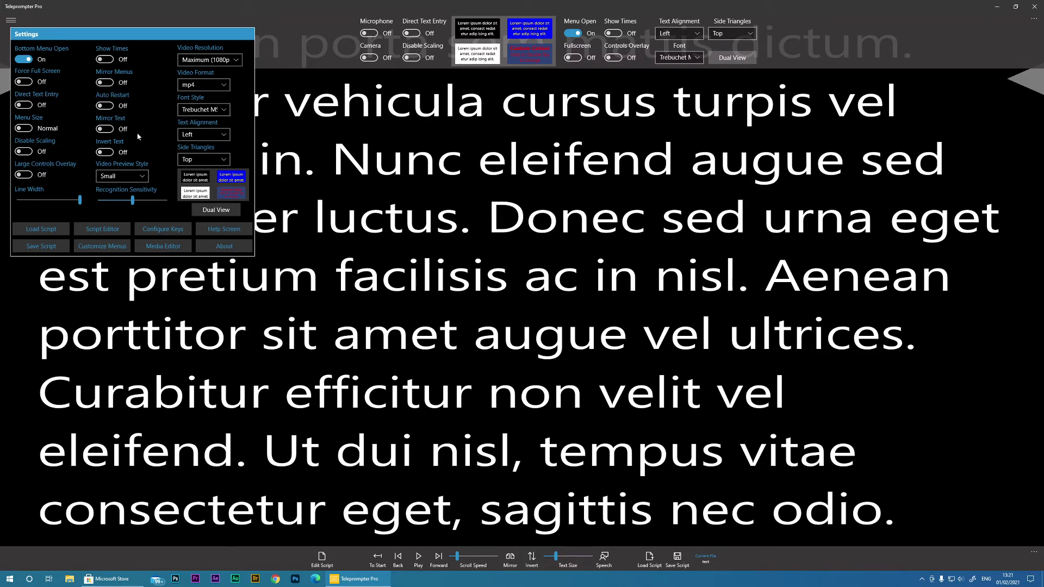
click(143, 180)
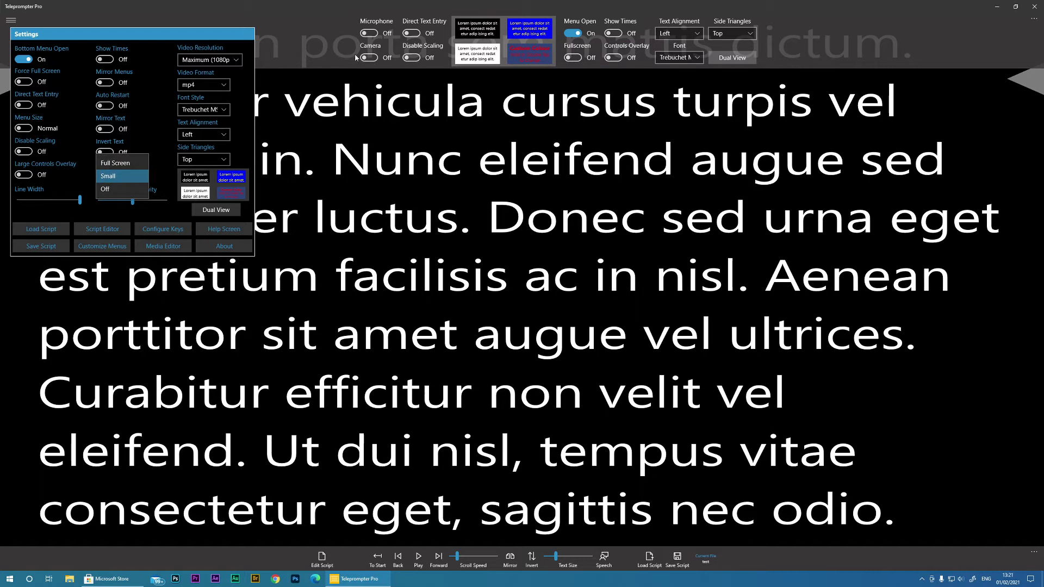
key(Escape)
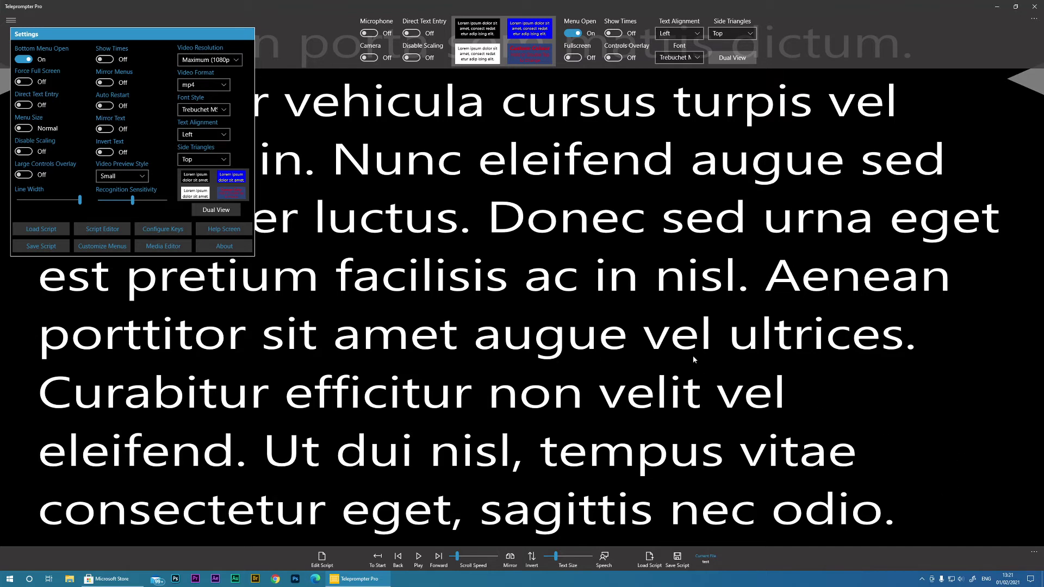
click(125, 176)
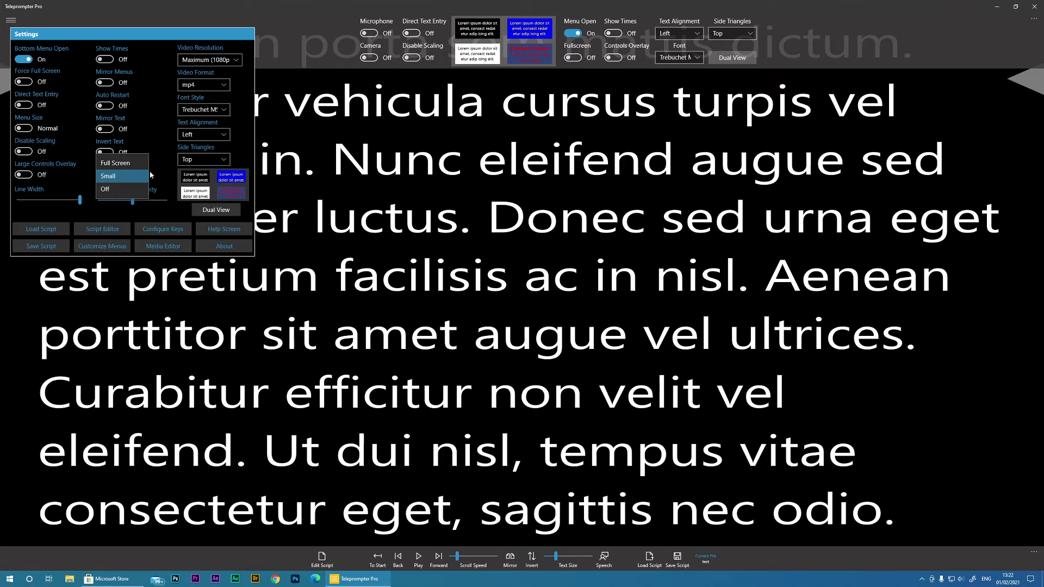
click(131, 177)
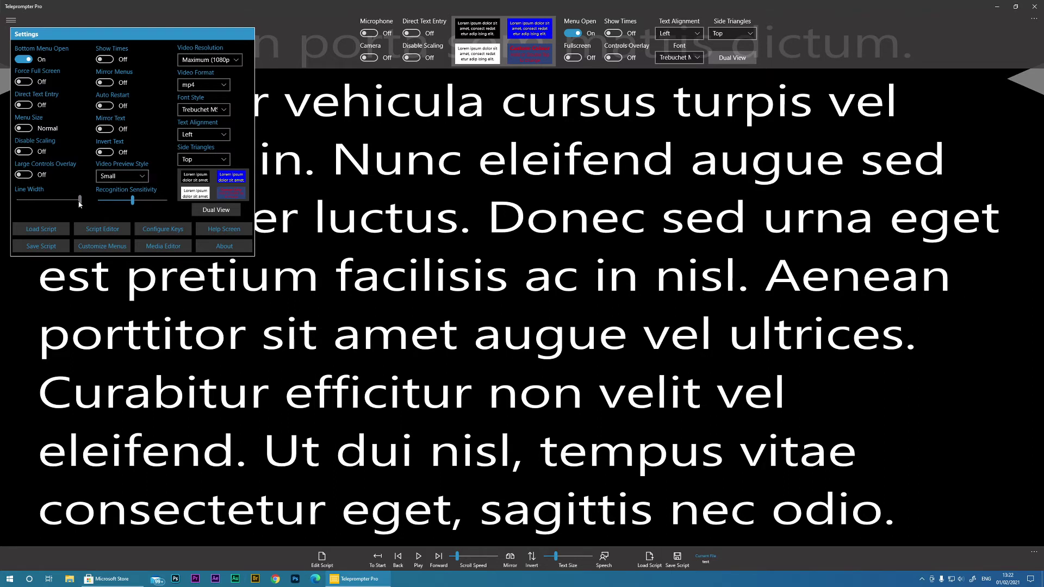
drag(79, 202, 57, 205)
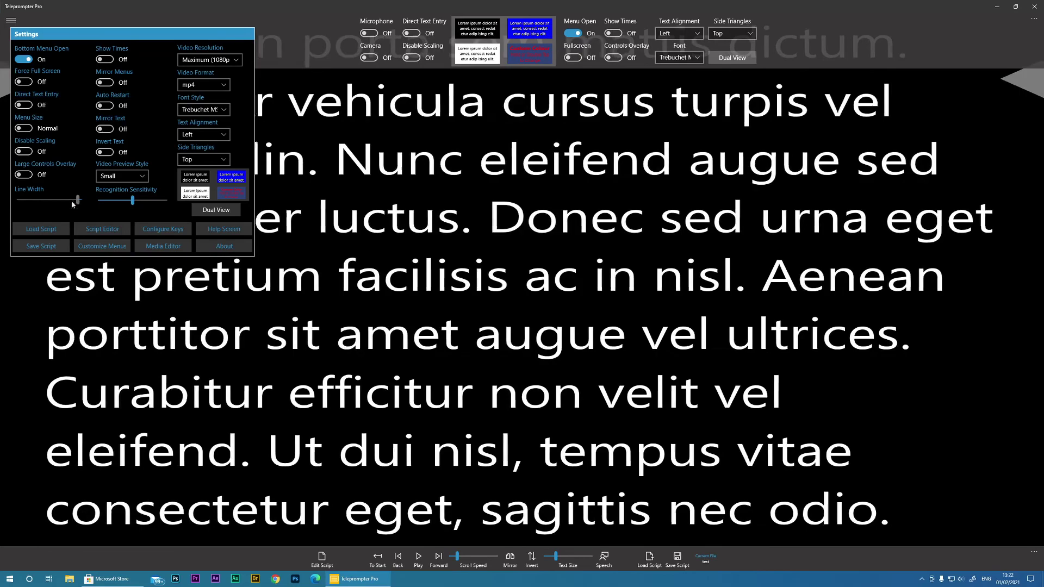
drag(72, 204, 114, 202)
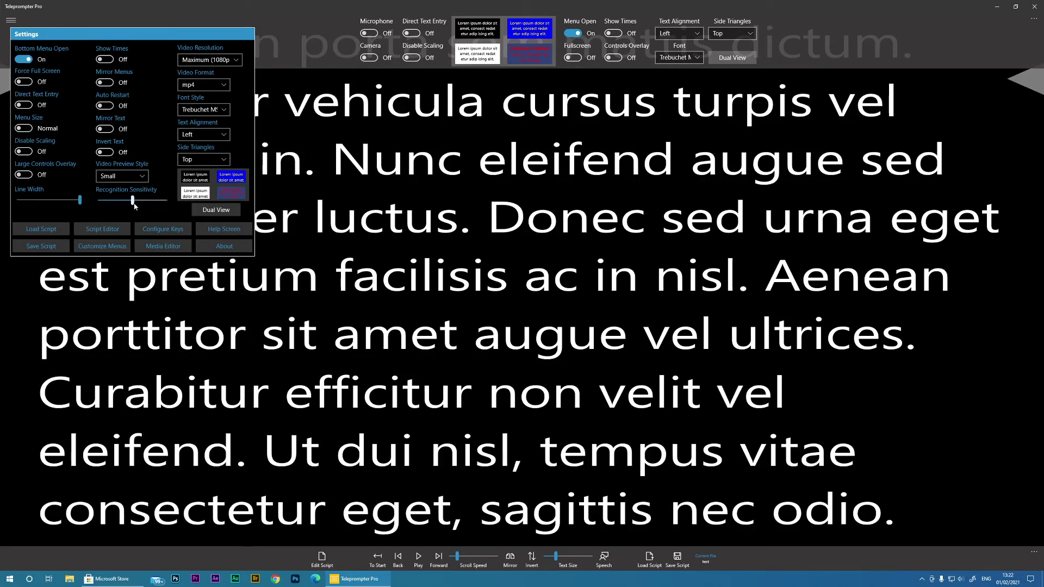
drag(134, 206, 135, 206)
drag(135, 206, 134, 206)
Step: Close Settings, turn on Speech recognition, and choose 'Close and never show again' on its notice
click(278, 269)
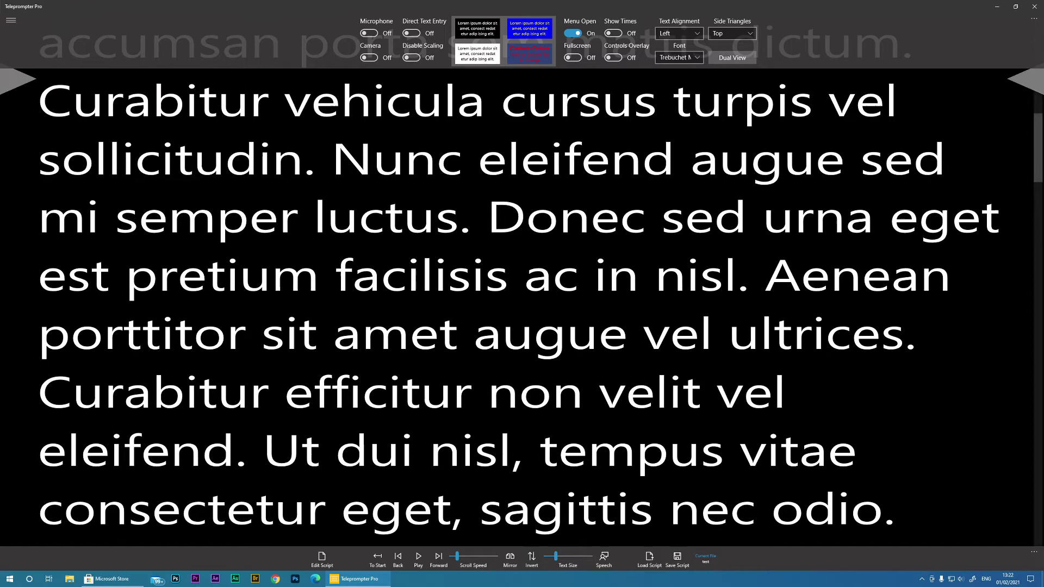
click(604, 560)
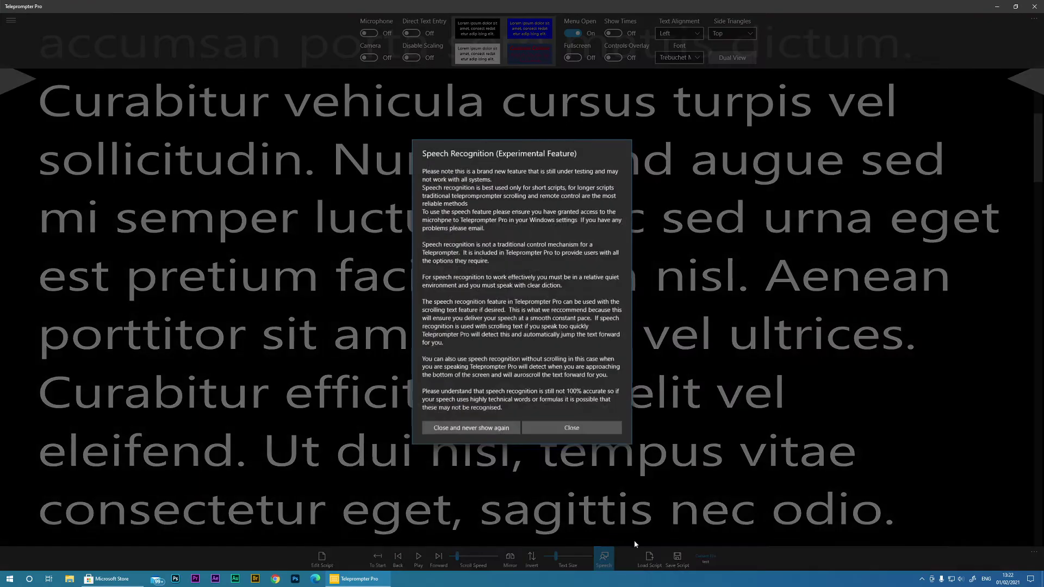
click(486, 429)
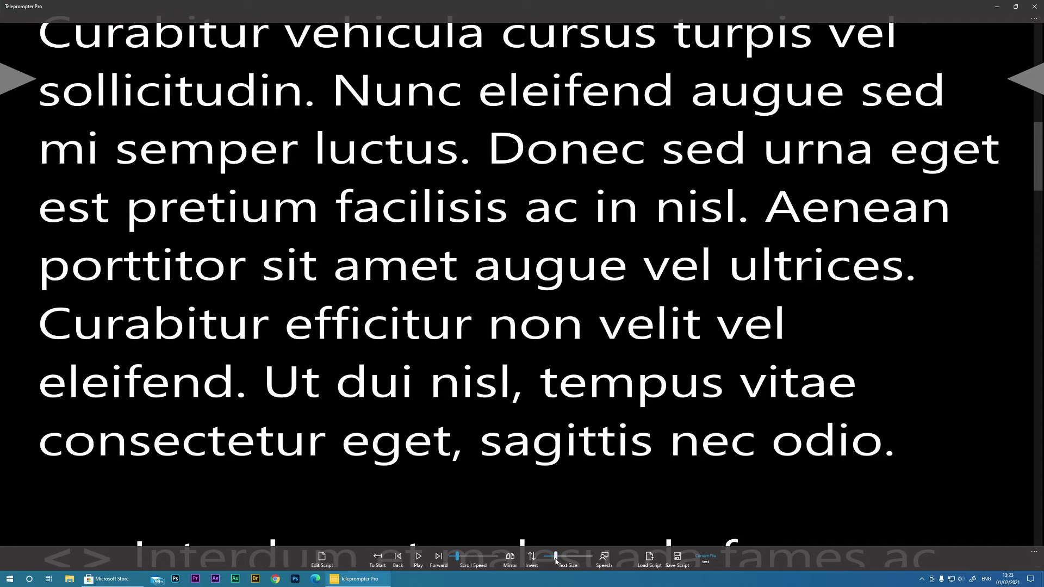
Step: Reduce the script text size to 69 with the bottom-toolbar slider
drag(555, 560, 555, 562)
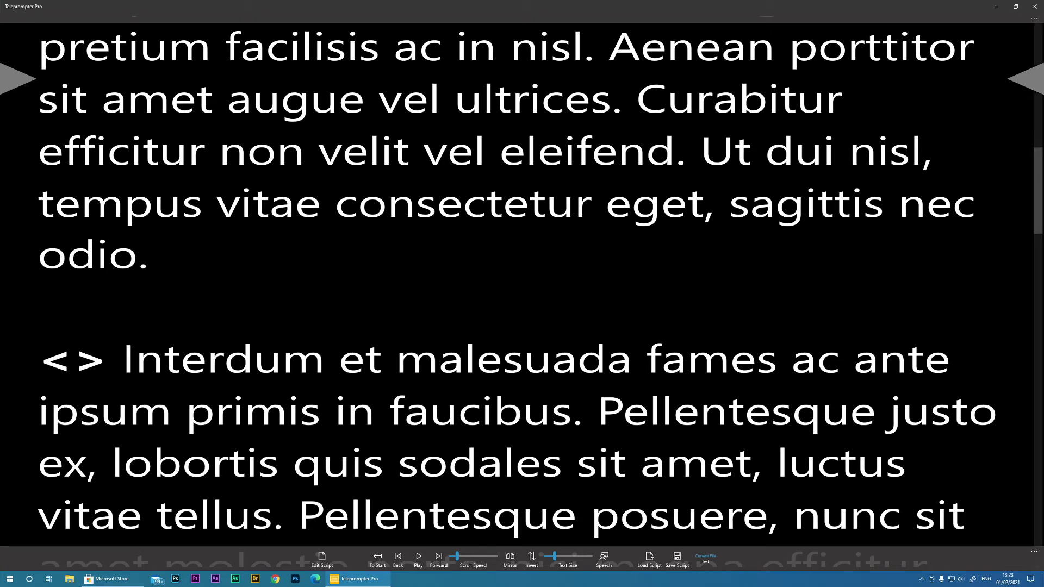
Step: Open Settings and set Recognition Sensitivity to 2
click(1034, 19)
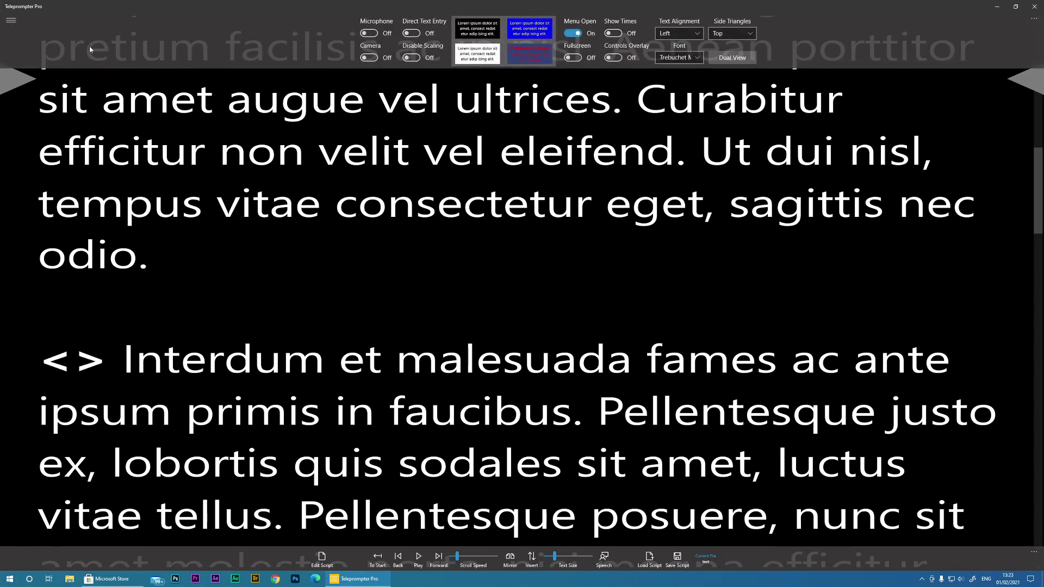
click(11, 19)
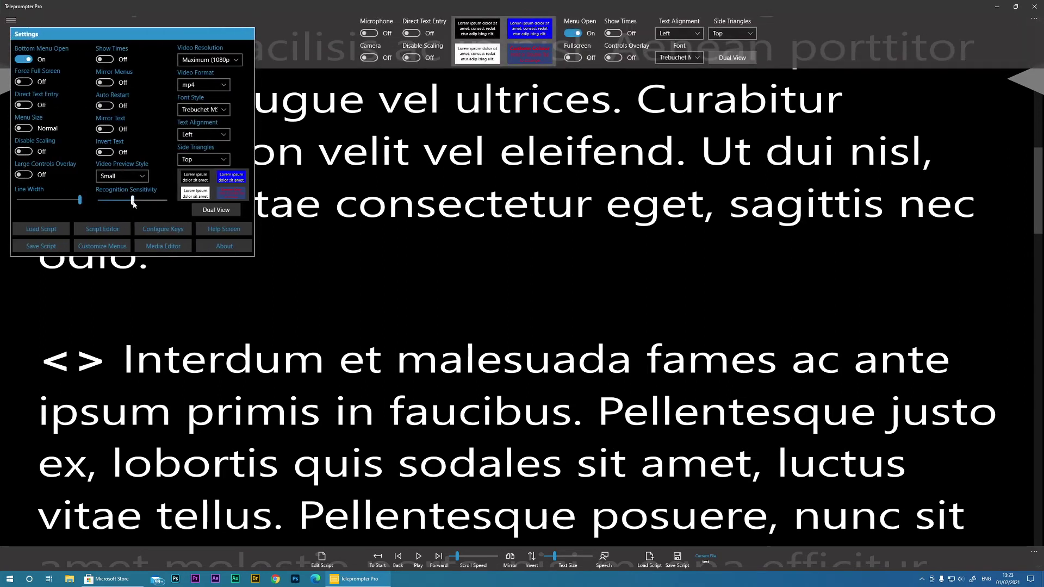
mouse_move(133, 202)
mouse_down()
mouse_move(162, 208)
mouse_move(109, 205)
mouse_move(160, 206)
mouse_move(132, 204)
mouse_up()
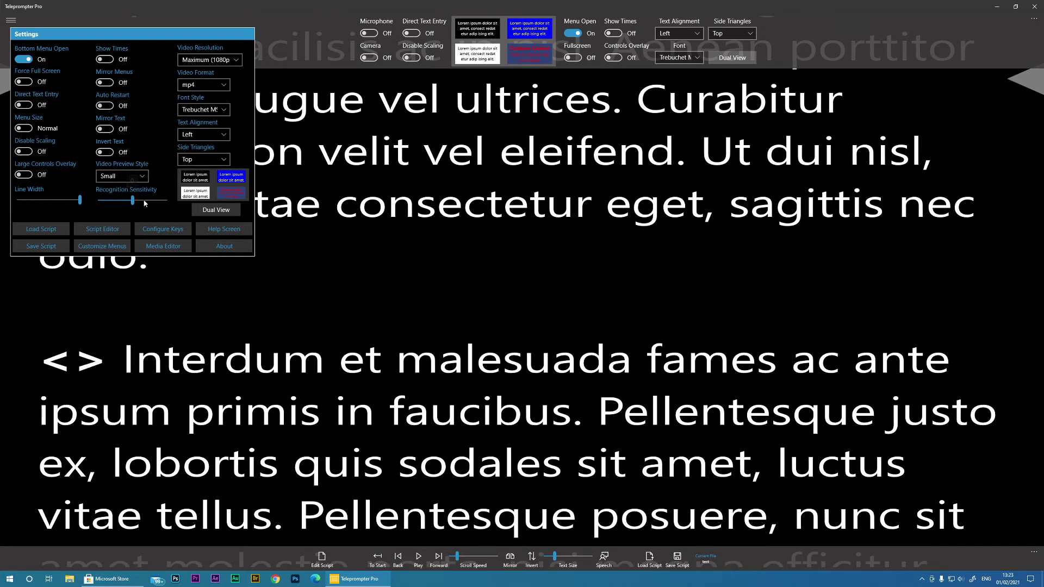
Step: Keep Video Resolution at maximum and Video Format as mp4
click(239, 64)
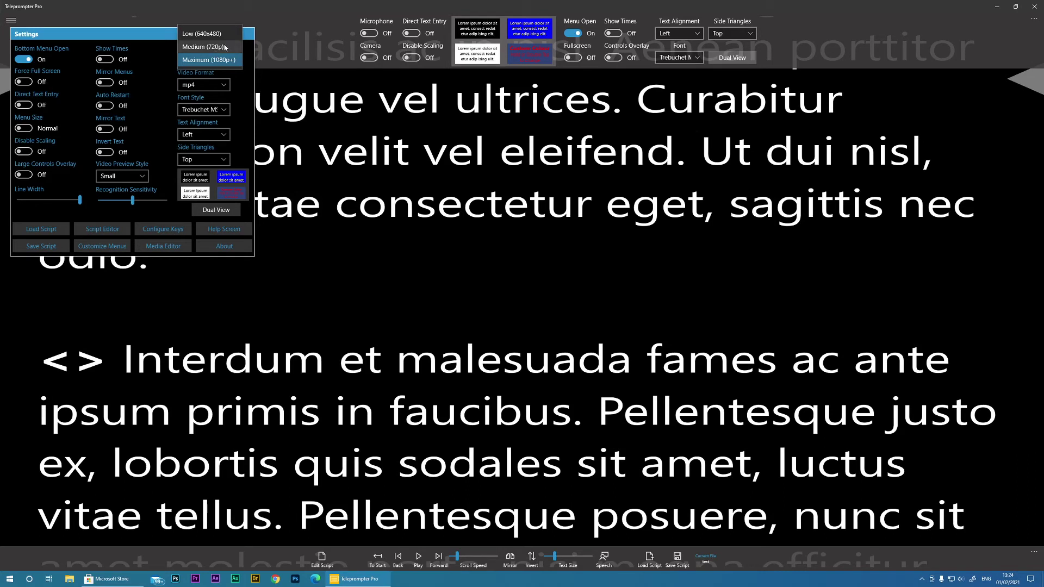
click(252, 39)
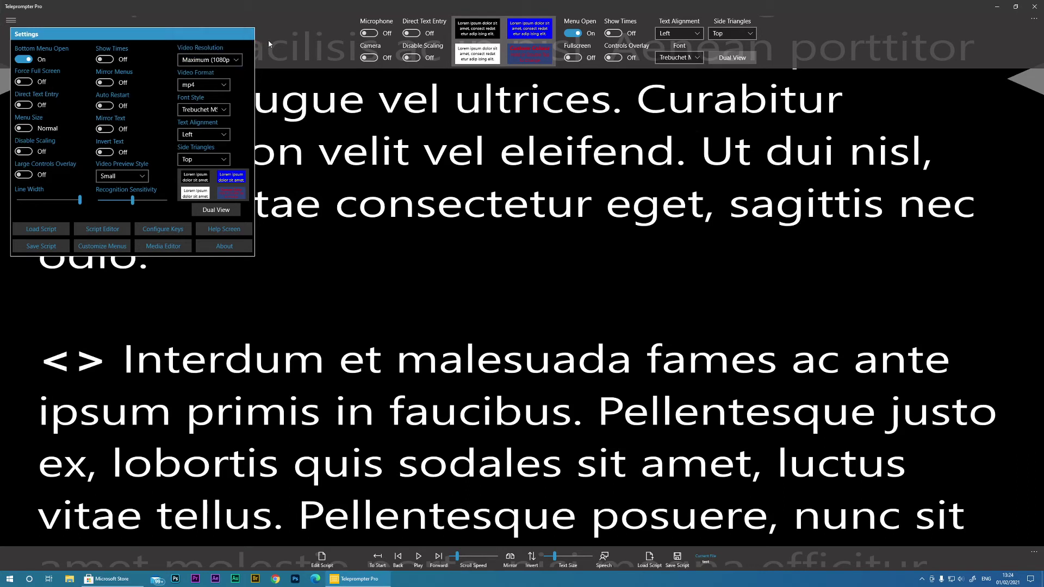
click(222, 87)
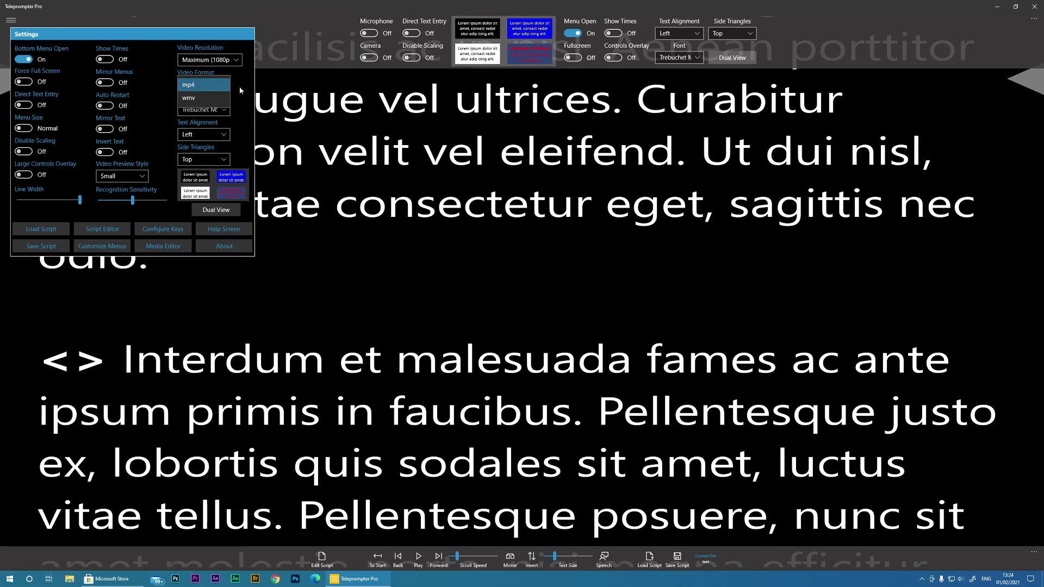
click(241, 90)
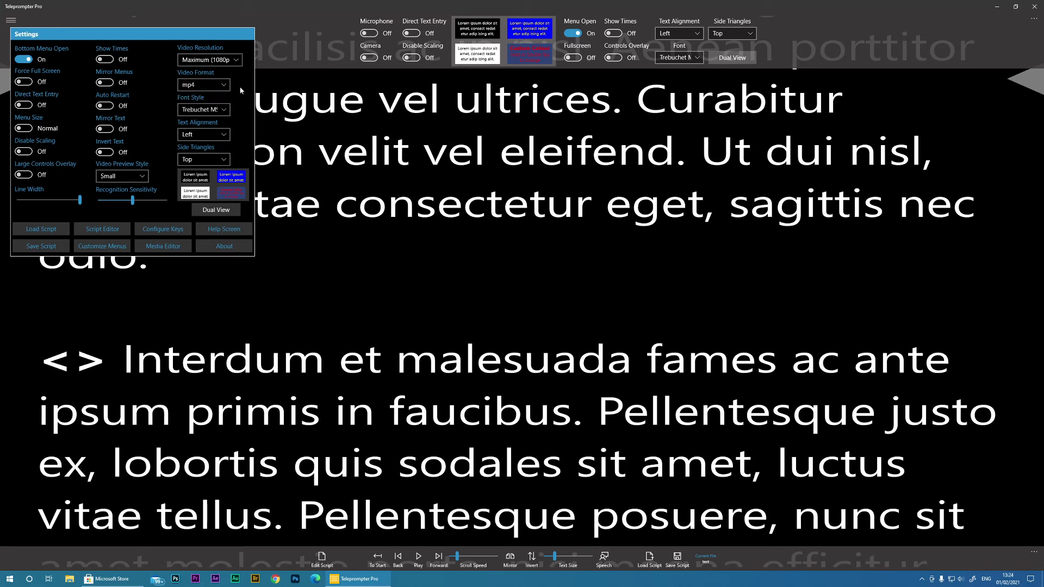
Step: In Menu Bar Customization, hide then restore Microphone, Direct Text Entry, Camera and Disable Scaling
click(105, 248)
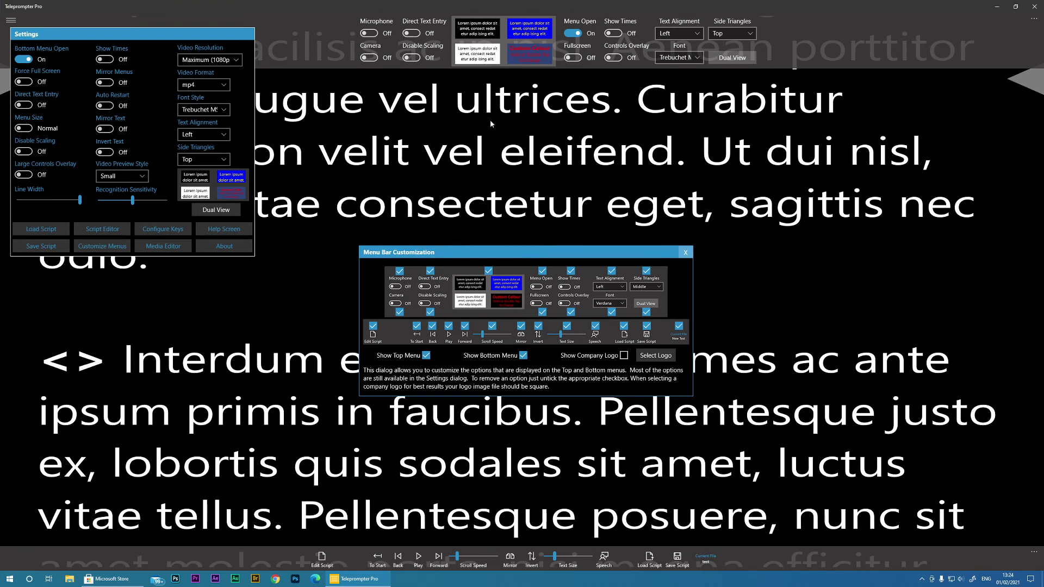
click(399, 272)
click(430, 271)
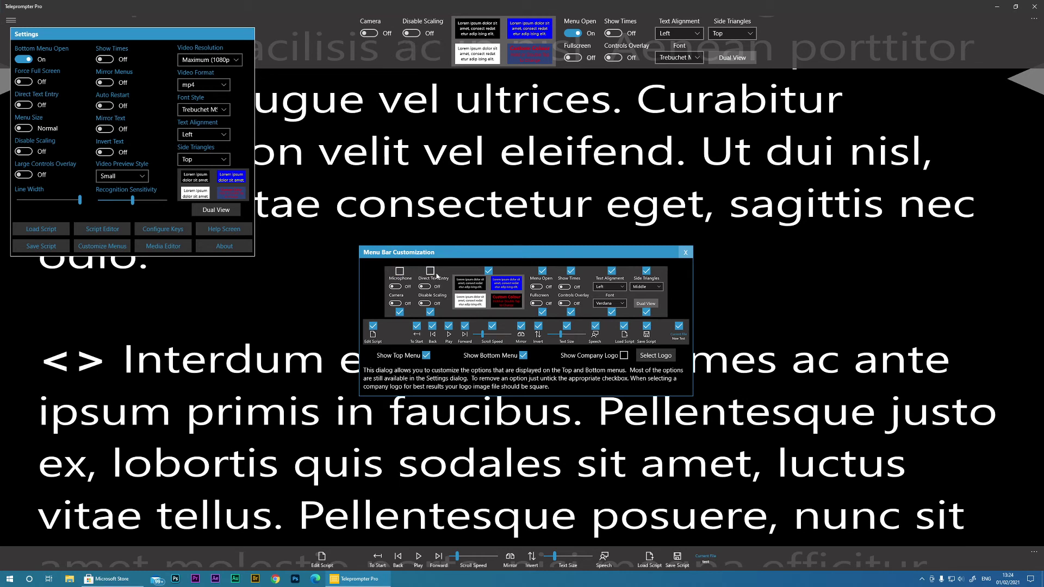
click(400, 312)
click(430, 312)
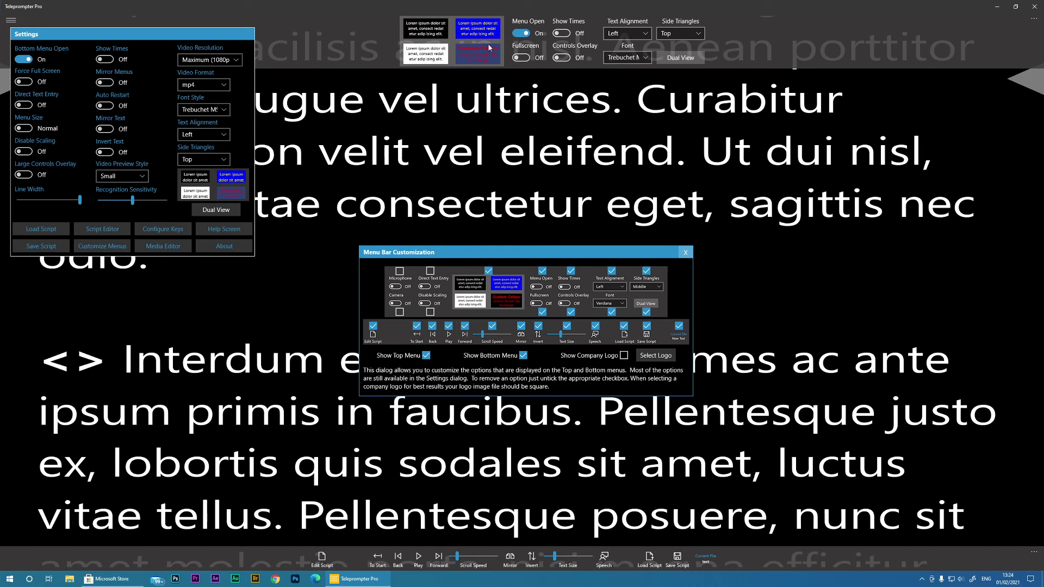
click(401, 272)
click(430, 271)
click(400, 313)
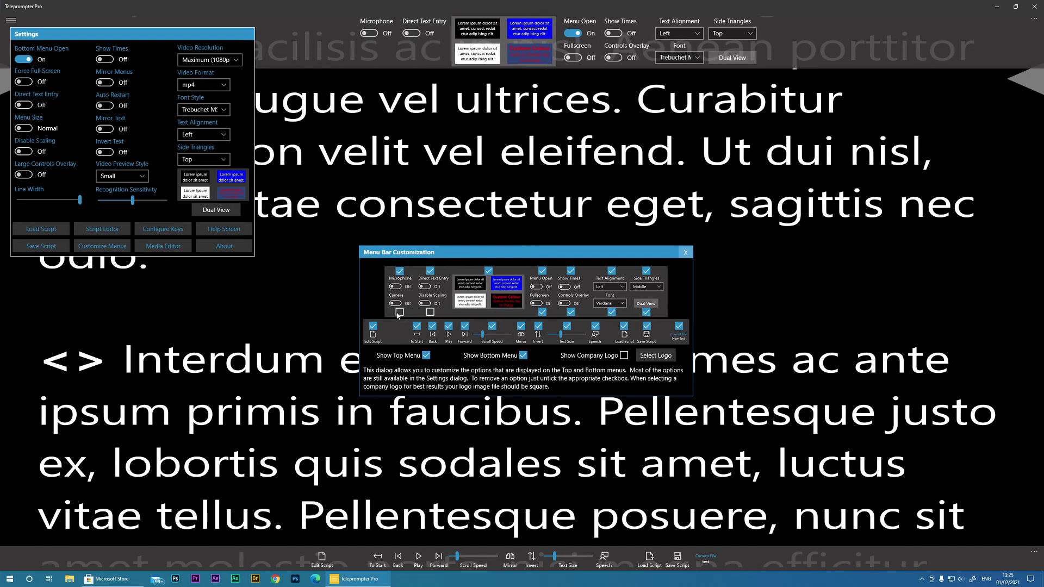
click(430, 313)
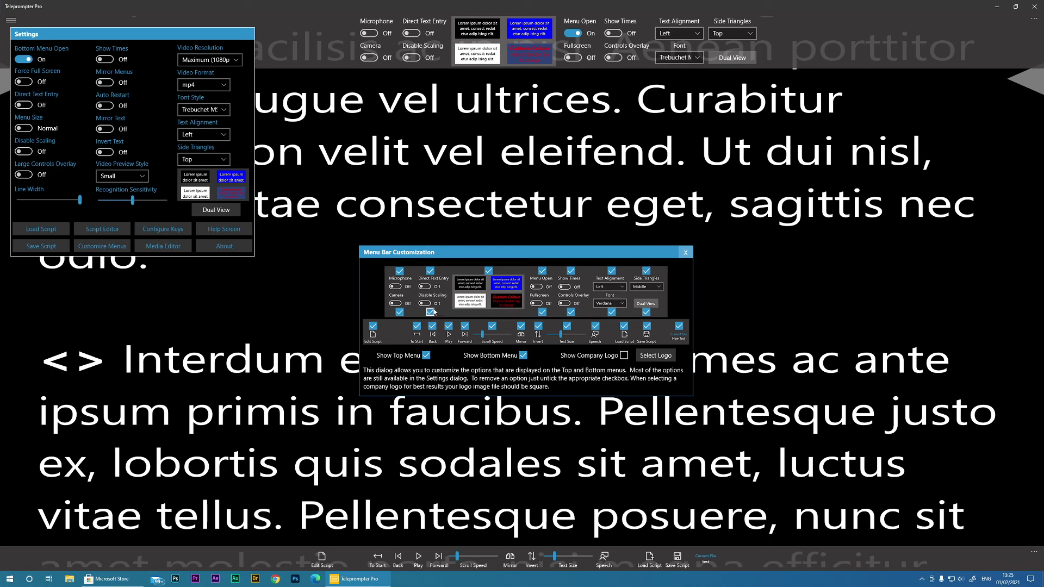
Step: Toggle Show Top Menu and Show Bottom Menu back on, leave Company Logo off, and close
click(426, 356)
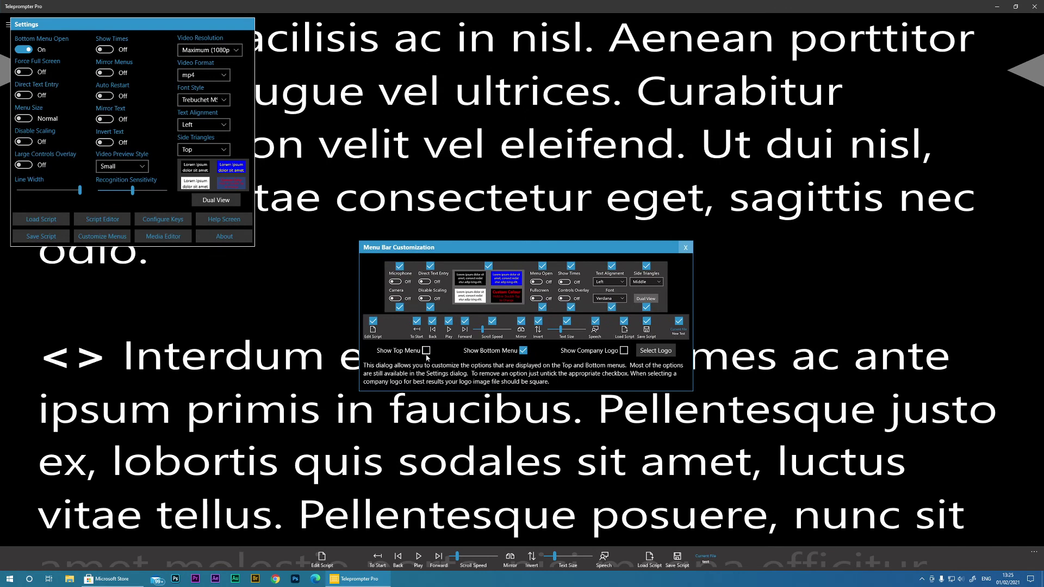
click(426, 351)
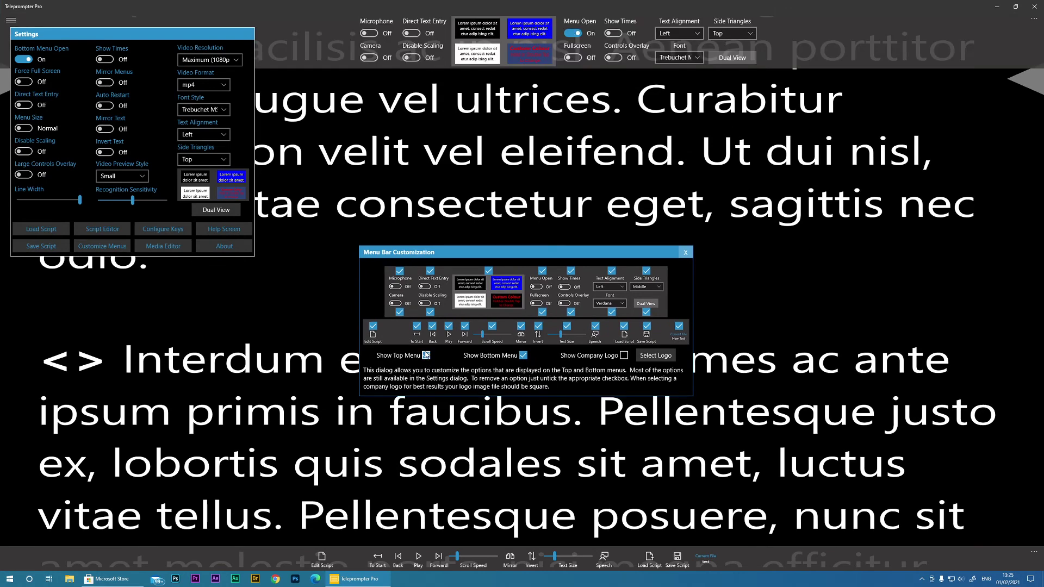
click(523, 356)
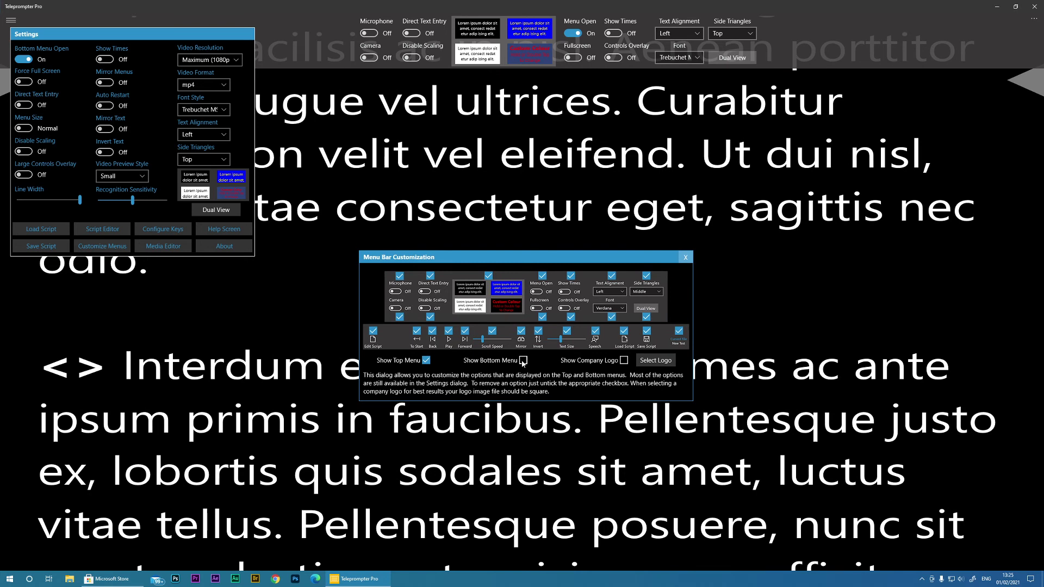
click(523, 362)
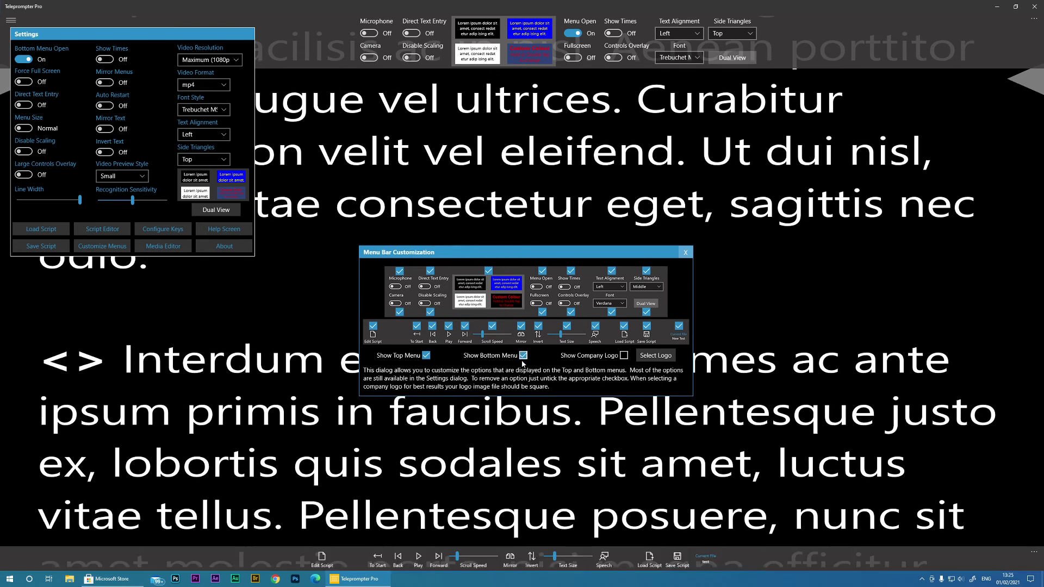
click(624, 356)
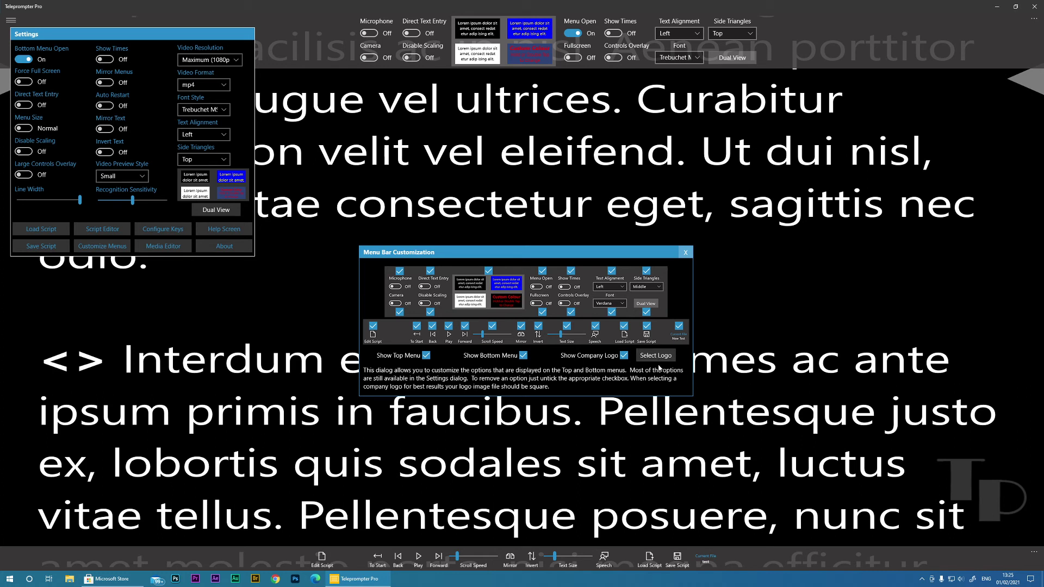
click(624, 355)
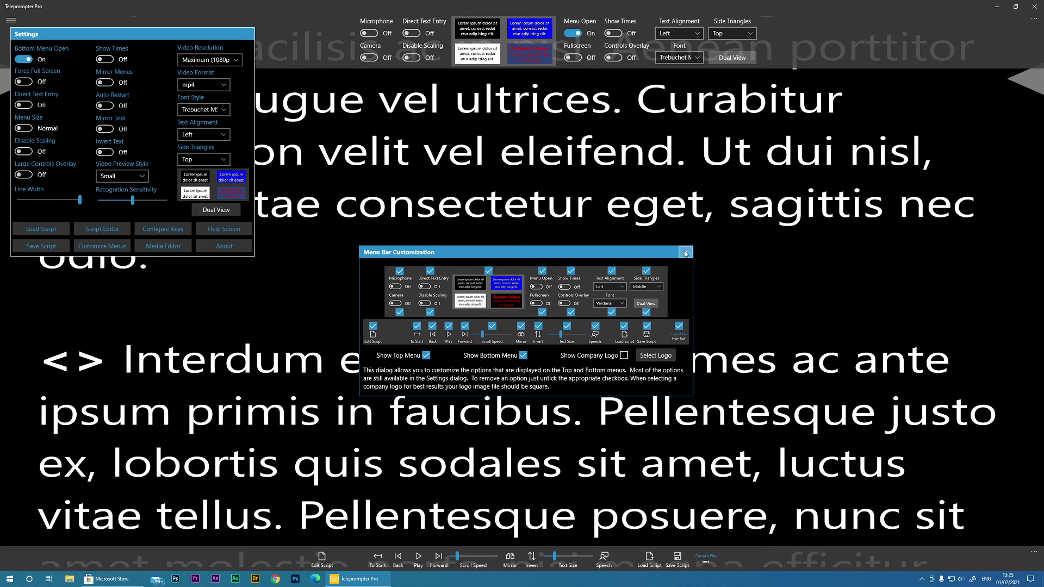
click(686, 253)
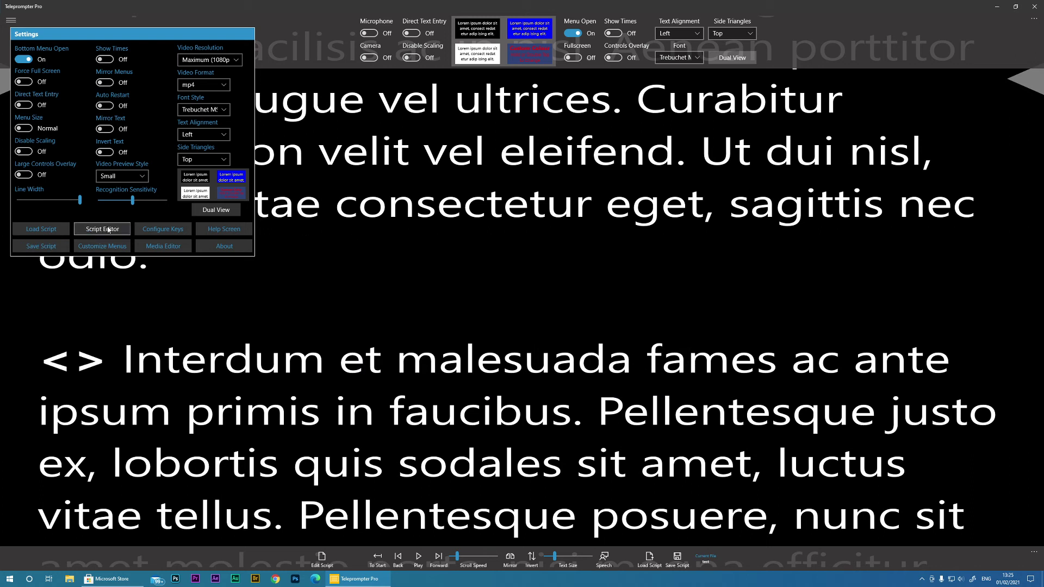
Step: In Hot Keys Setup, switch 'Mousewheel controls scroll speed' On and close the setup
click(169, 230)
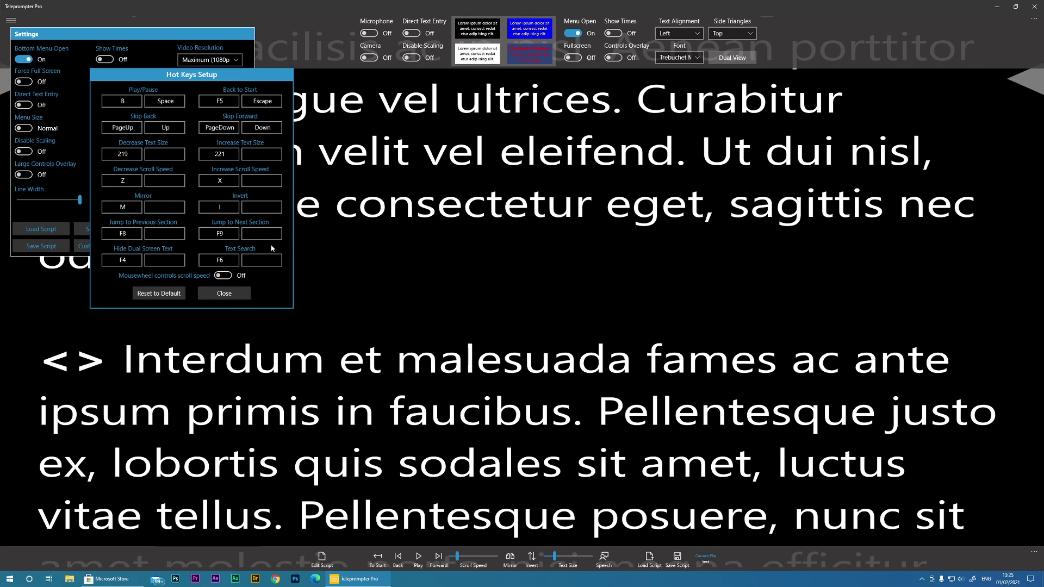
click(262, 155)
key(b)
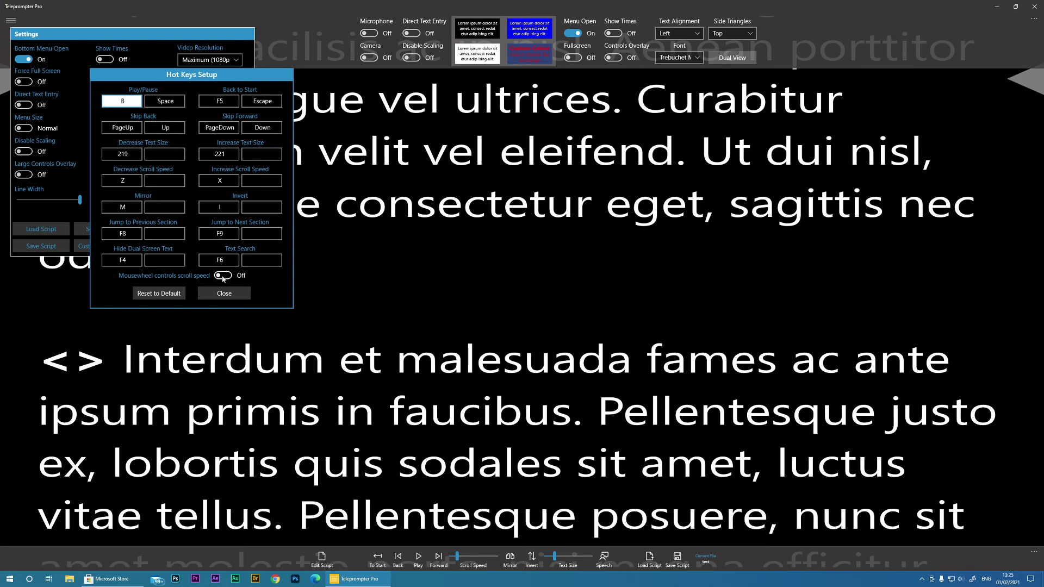
click(224, 278)
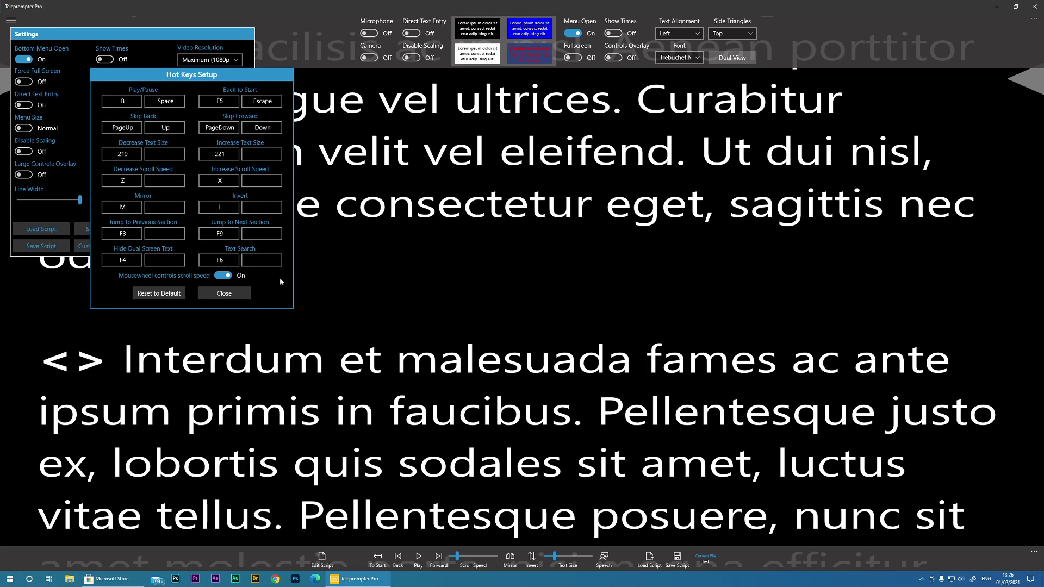
click(224, 293)
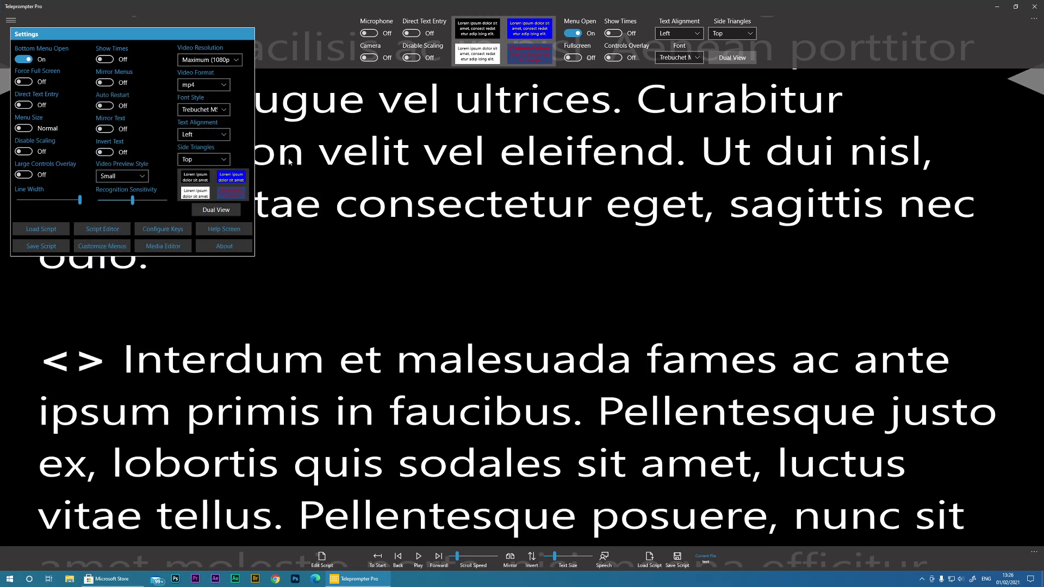
Step: Close Settings, start the script scrolling, and raise then lower its speed with the arrow keys
click(281, 84)
key(b)
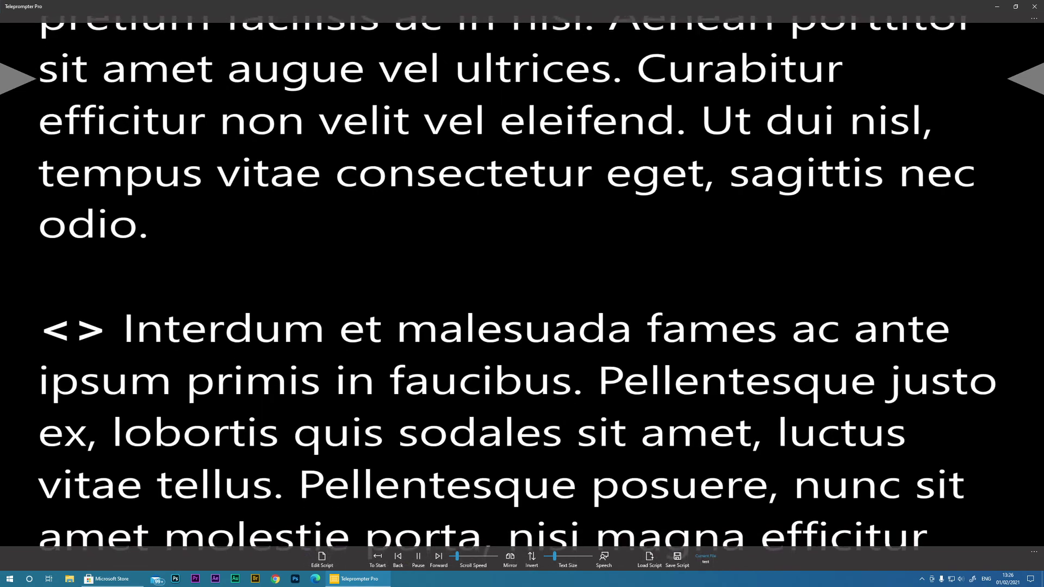
key(Up)
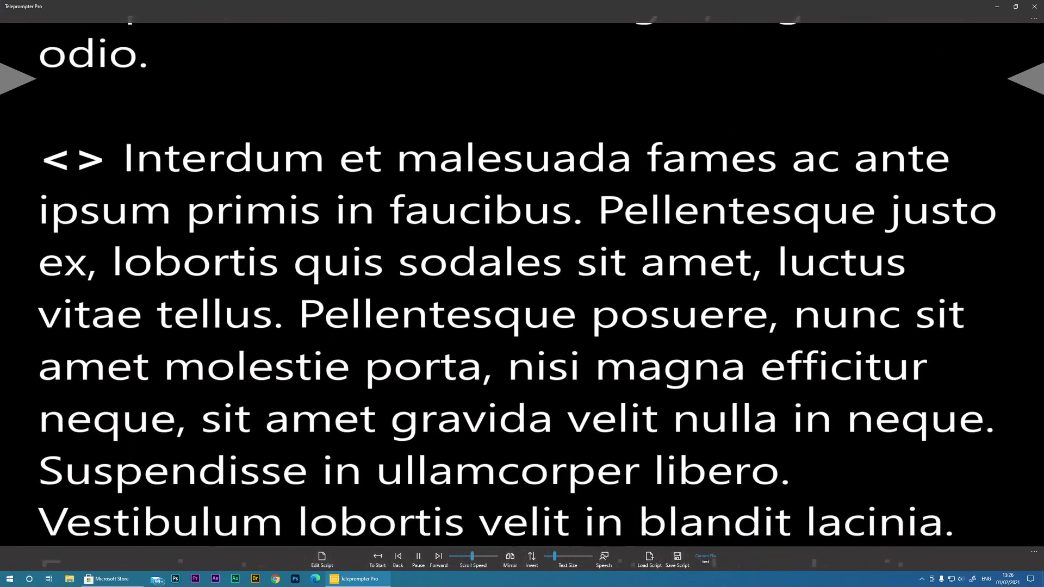
key(Down)
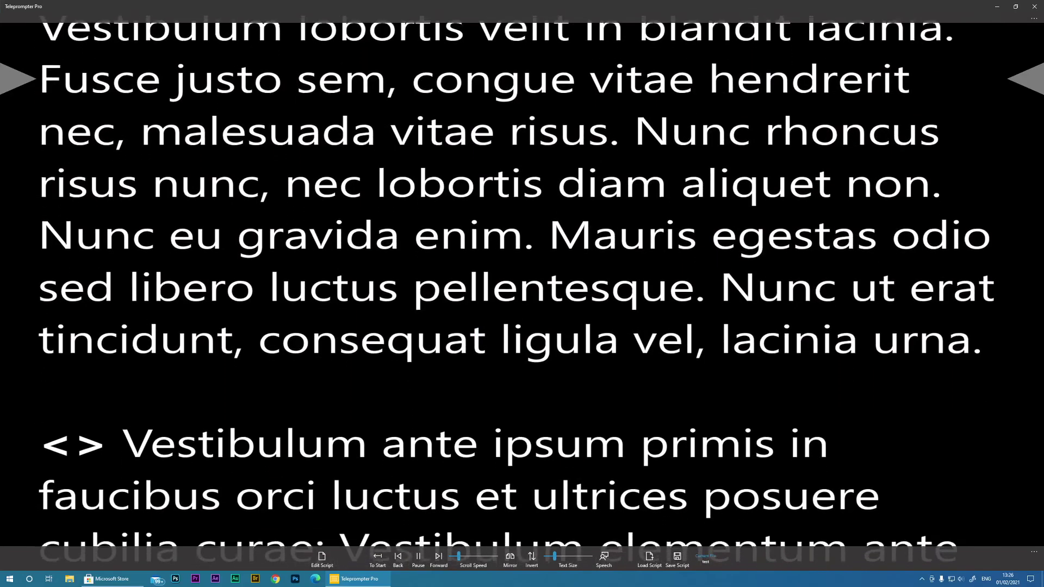
key(Up)
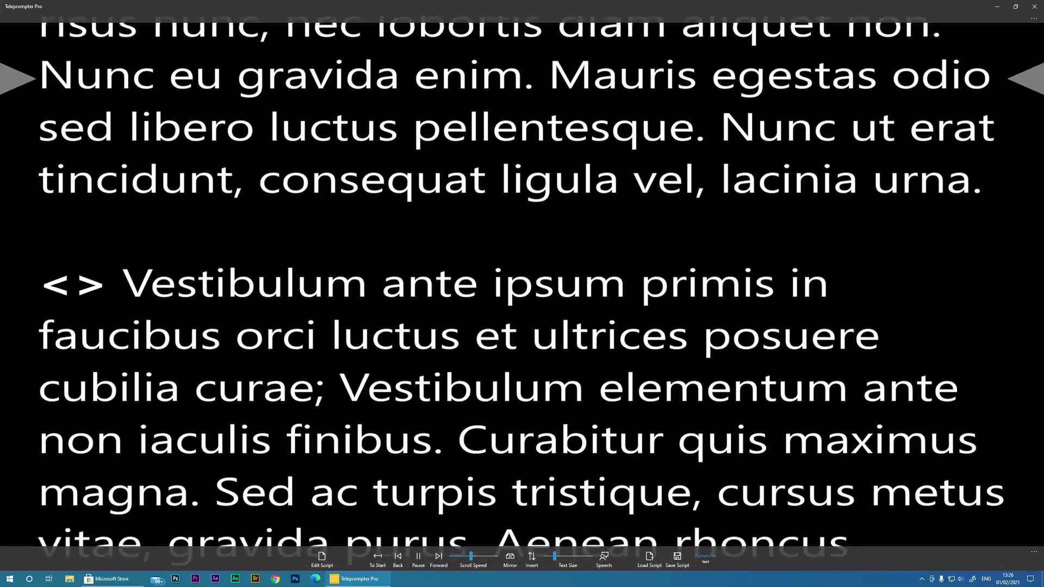
key(Down)
key(Down)
key(Down)
key(Down)
key(Down)
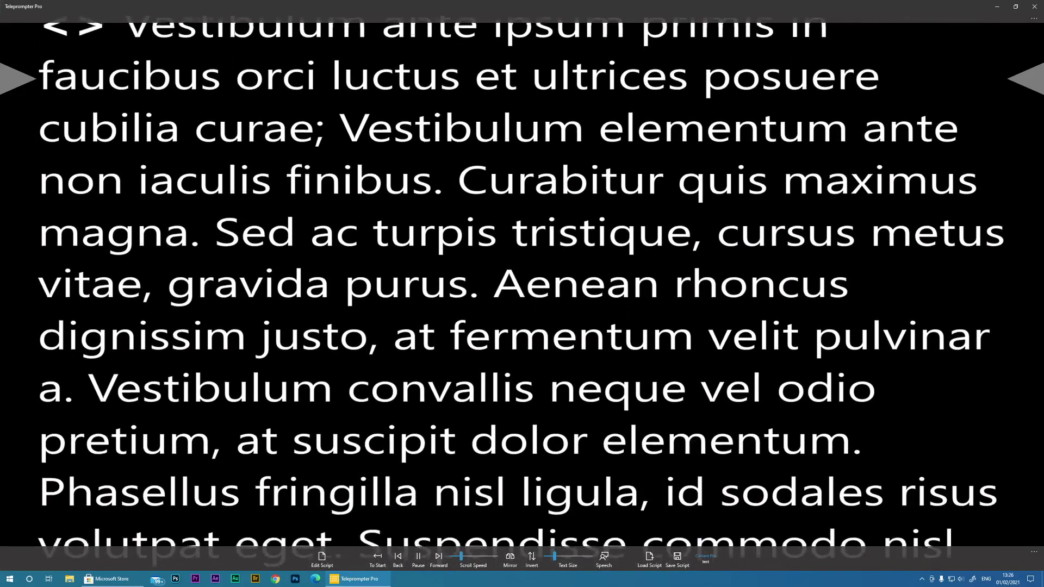
key(Down)
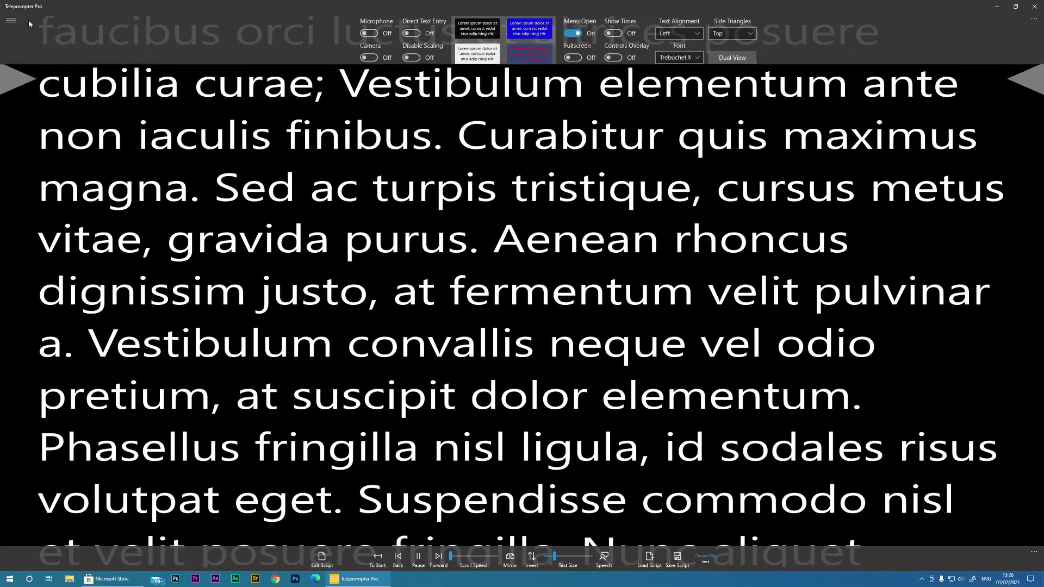
Step: Try the Media Editor from Settings, close it, and reopen the Settings panel
click(10, 20)
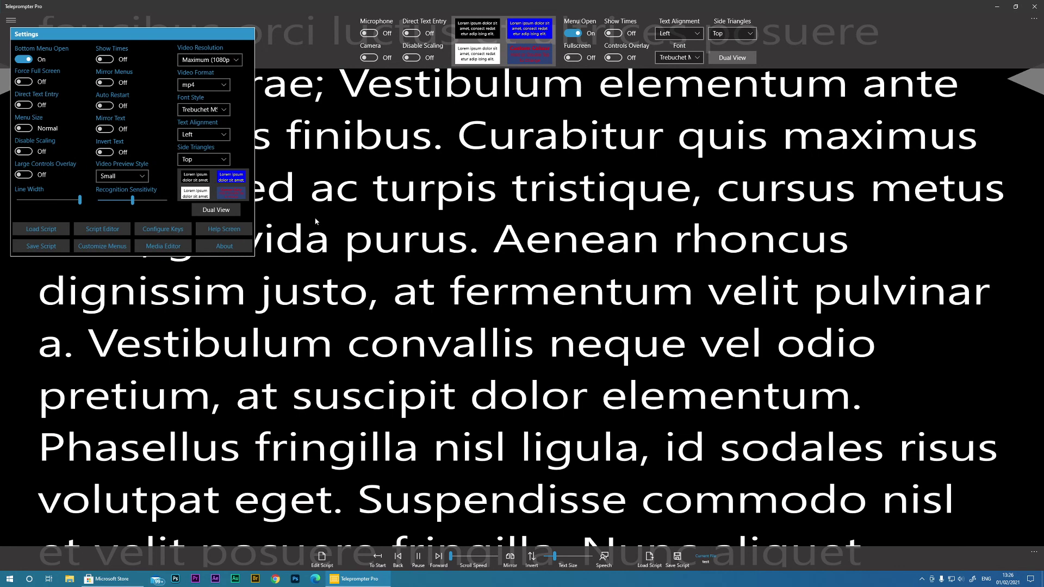
click(163, 247)
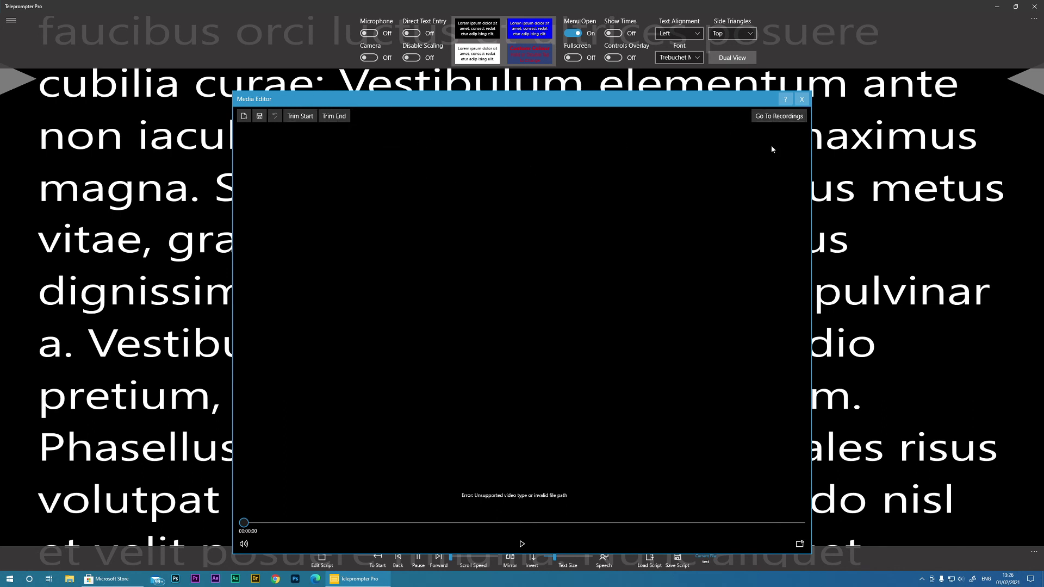
click(803, 101)
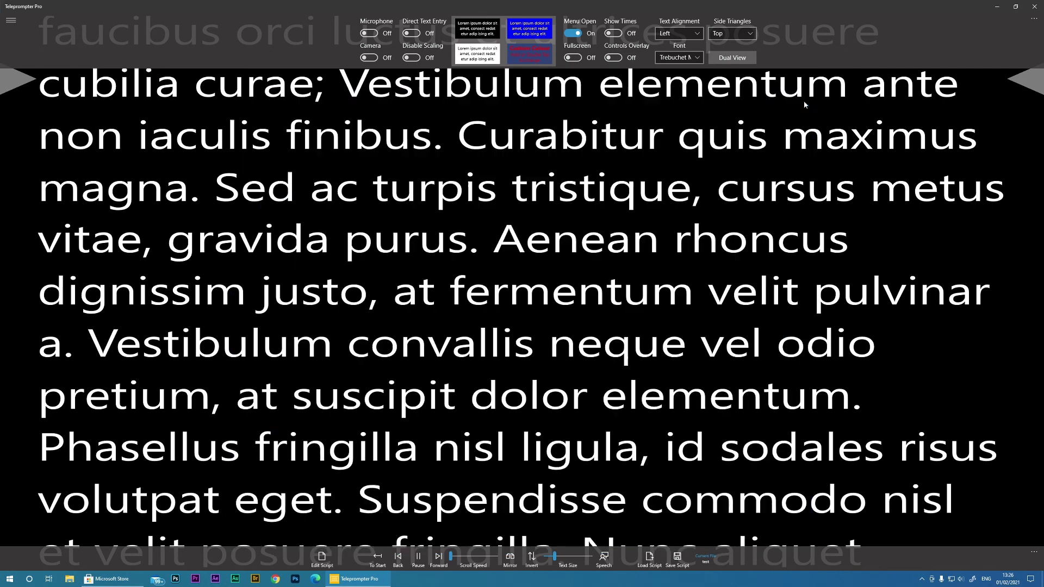
click(14, 22)
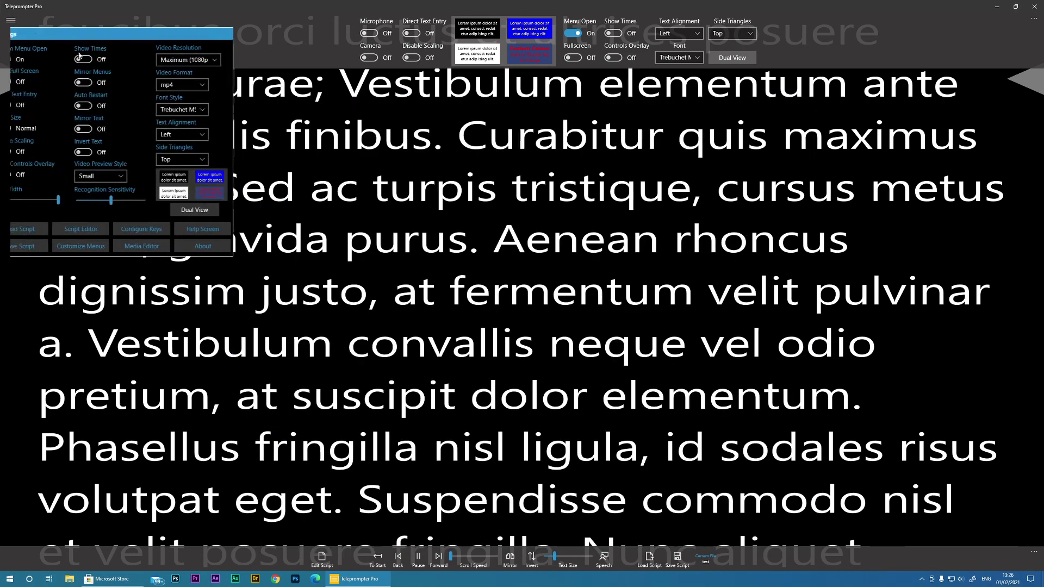
Step: View the Help Screen of default controls, then go back to the script view
click(222, 231)
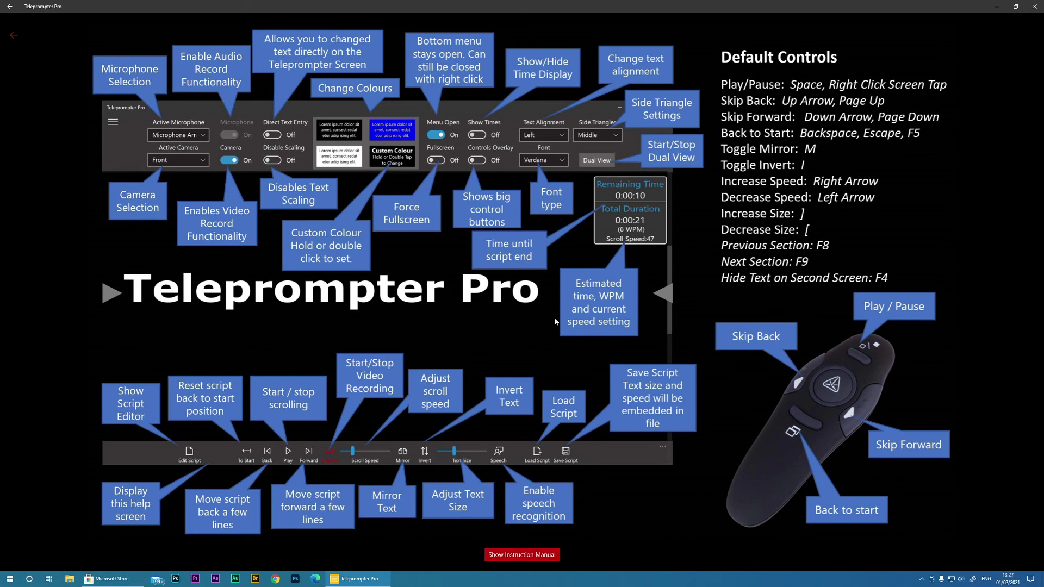
click(15, 37)
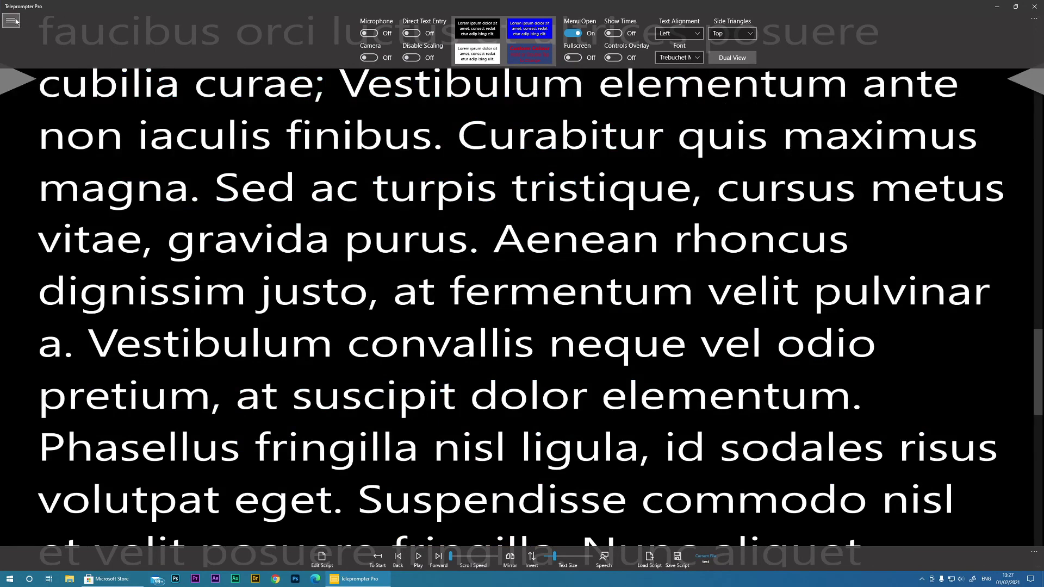
click(13, 21)
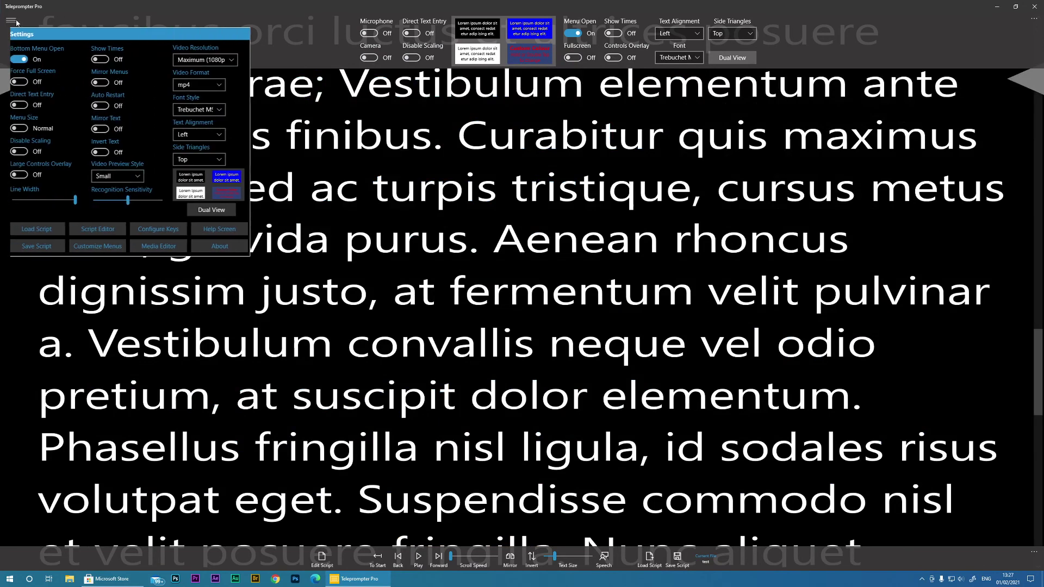
click(223, 248)
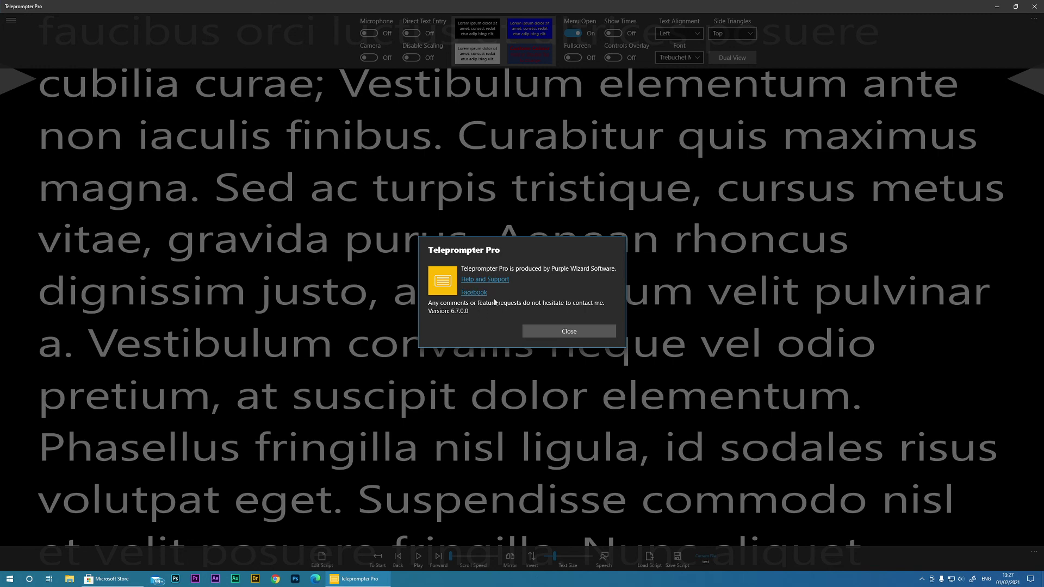
click(580, 333)
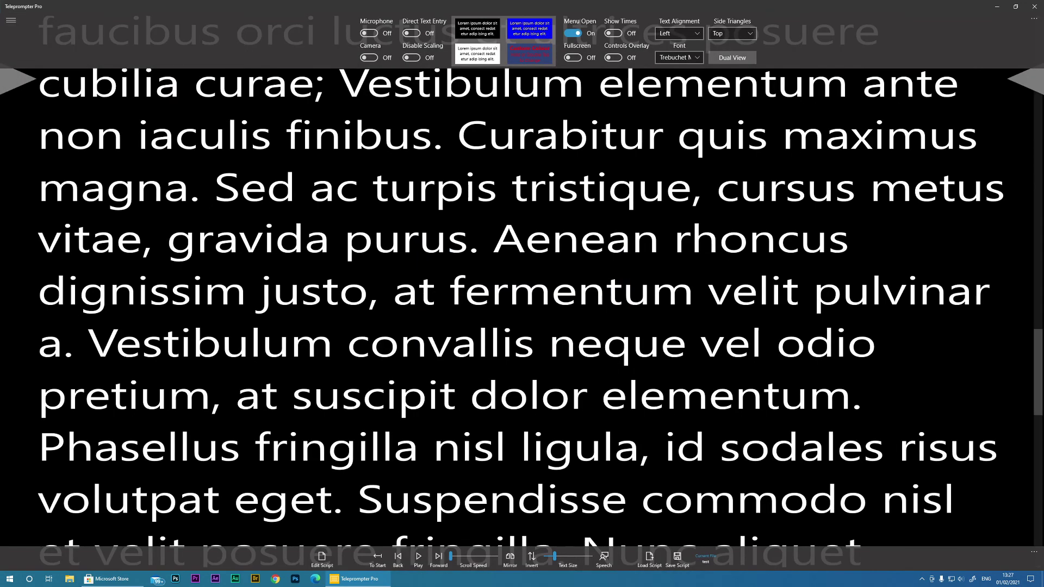